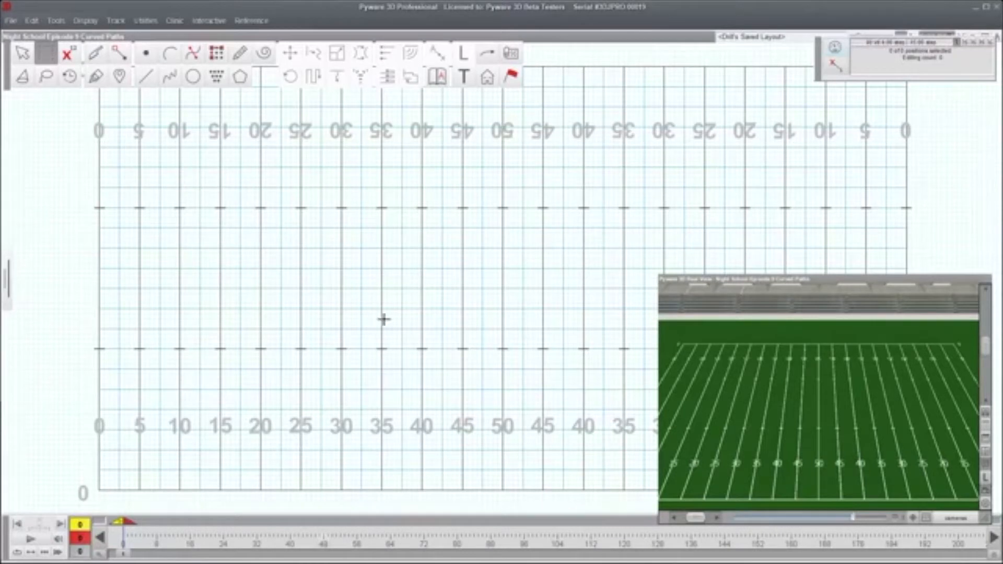
- Move the 3D Real View window off the field grid and collapse it to its title bar
left_click_drag(885, 289, 668, 40)
left_click_drag(803, 281, 823, 287)
double_click(715, 37)
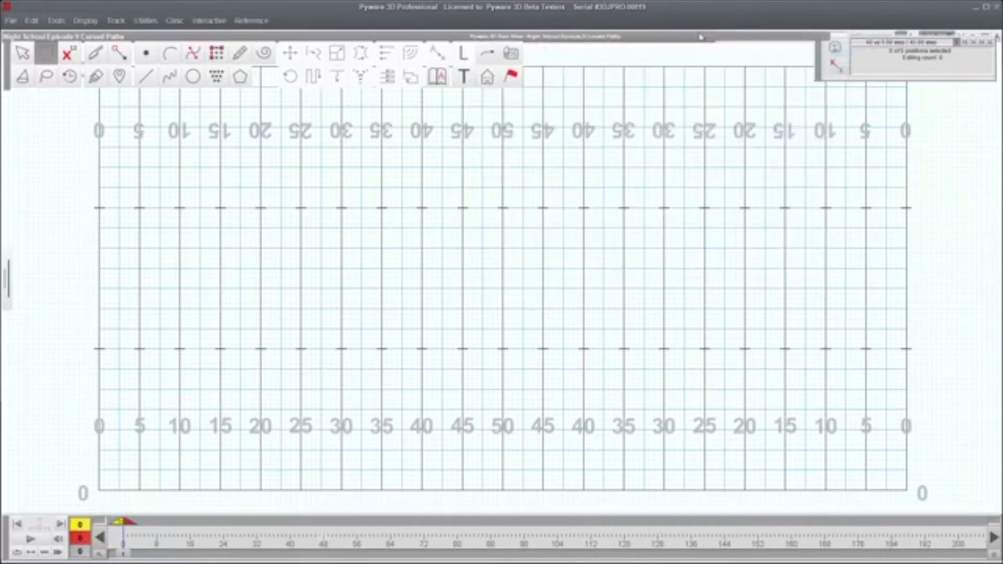
- Draw and accept a line of 17 positions along the front hash from the side 1 25 to the side 1 45 yard line
left_click(46, 53)
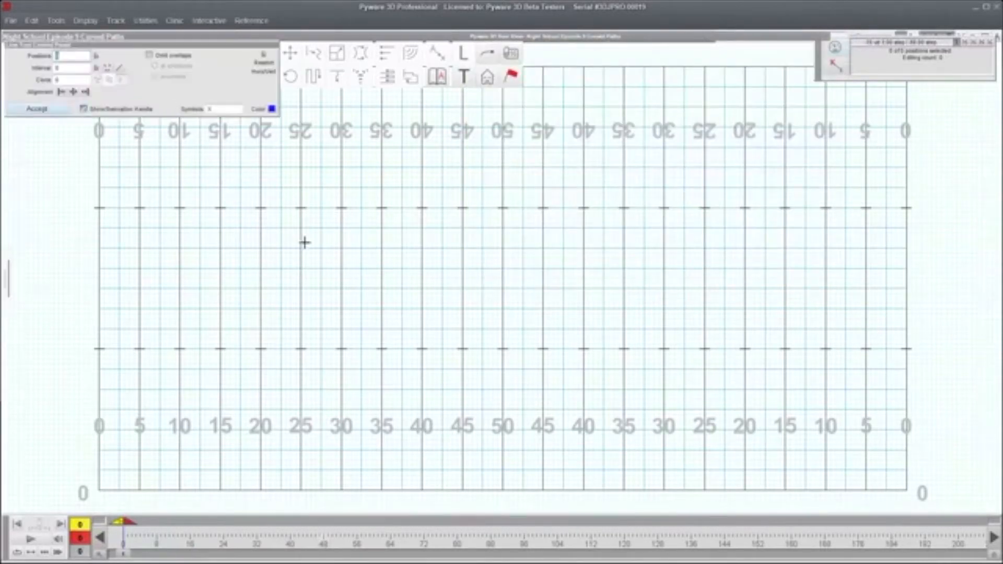
left_click(300, 349)
left_click(462, 349)
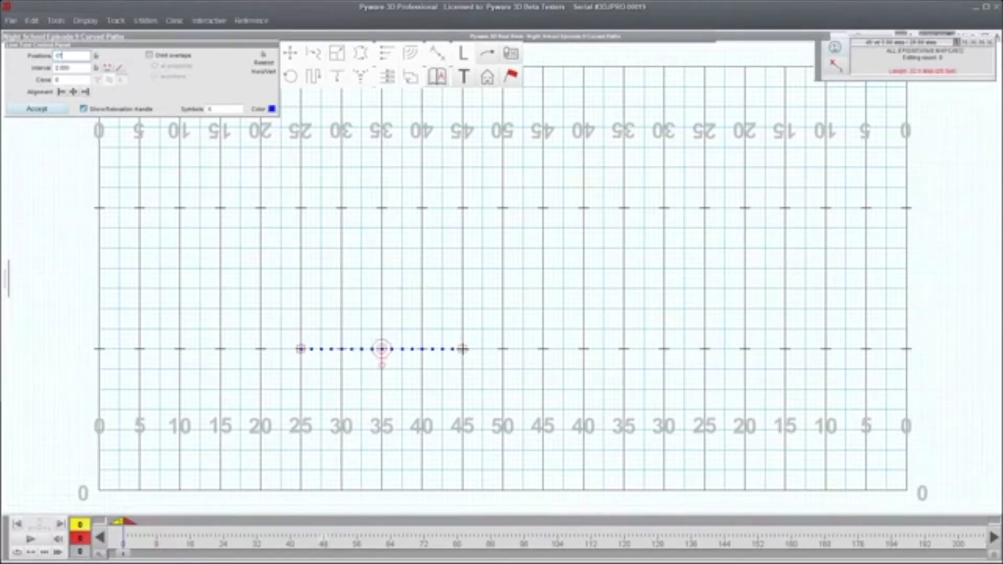
left_click(52, 109)
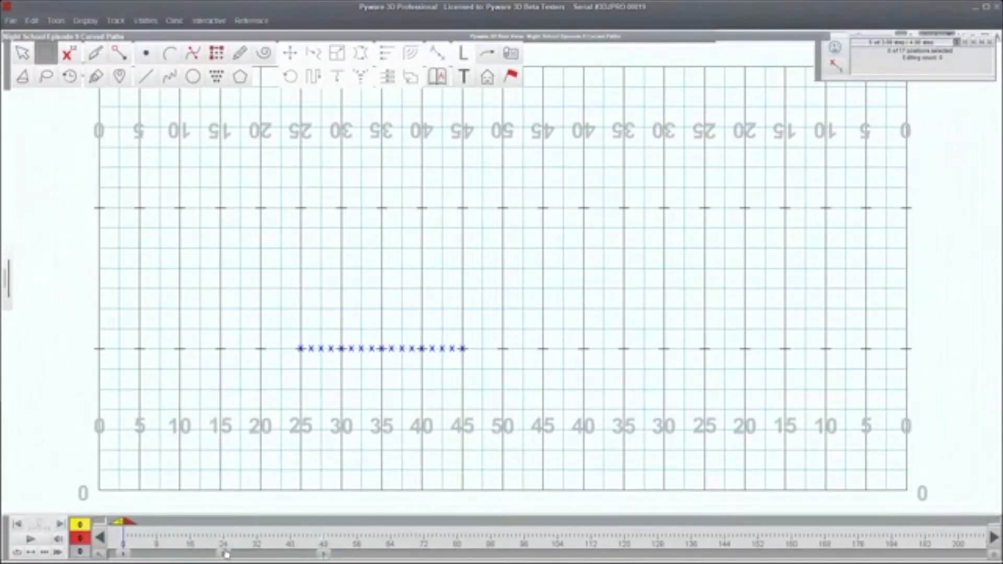
left_click_drag(264, 313, 696, 482)
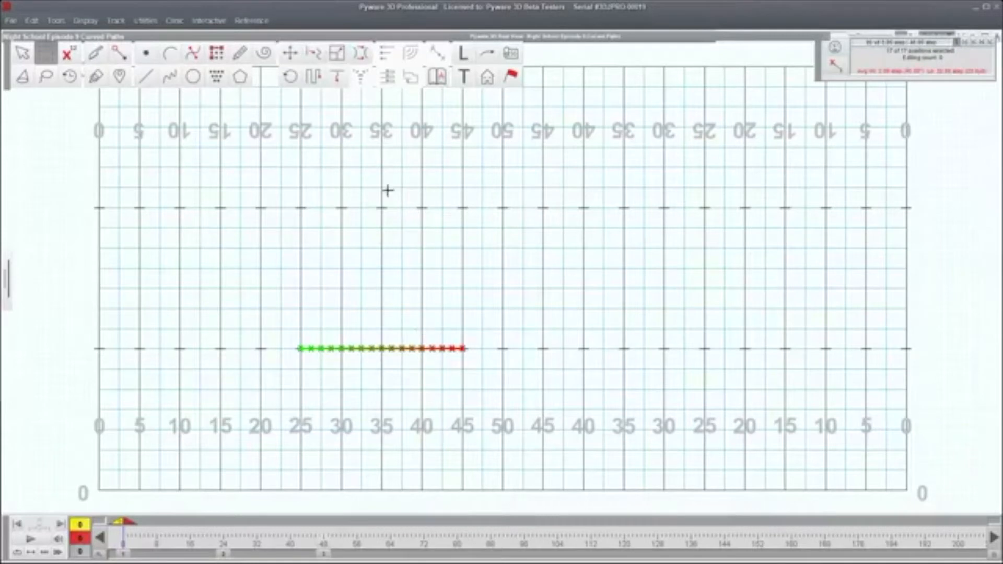
left_click(316, 81)
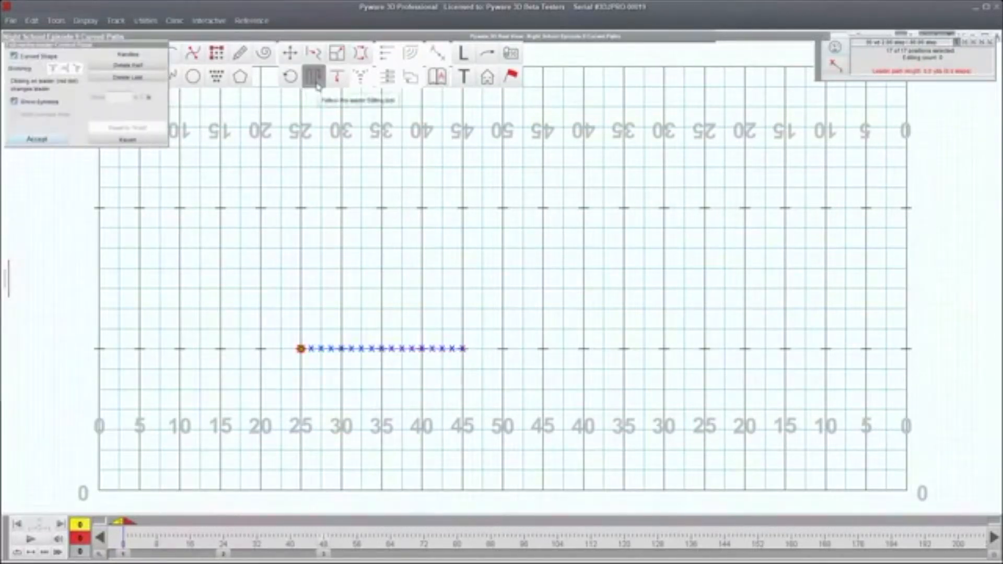
key("Escape")
- Select the 17 positions, review the Ease of Access settings in Application Options, and close them without changes
left_click_drag(273, 315, 695, 428)
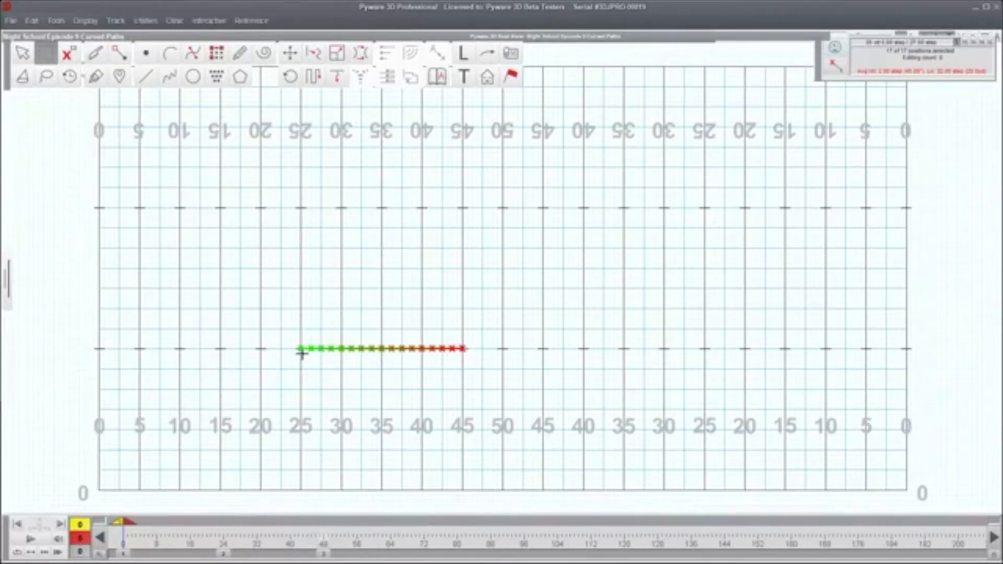
left_click(12, 20)
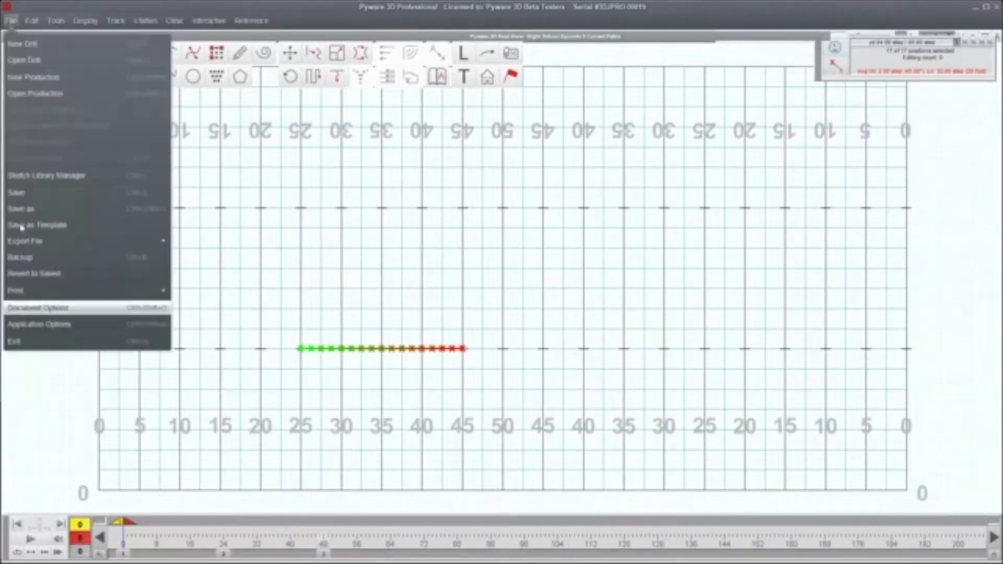
left_click(42, 322)
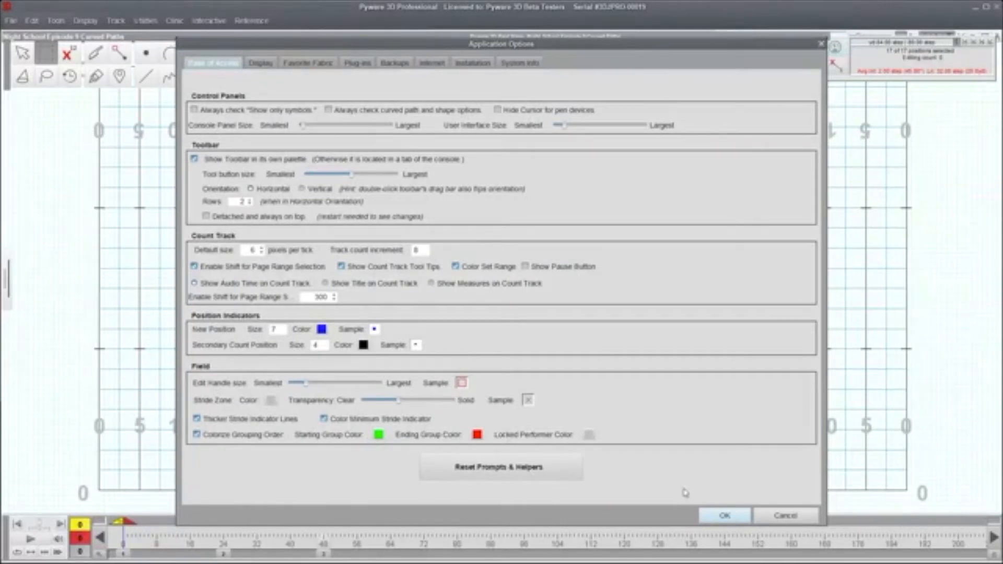
left_click(785, 515)
left_click(461, 282)
- Try a curved Follow the Leader path for the line at count 0, led from its 45 end around to the opposite 35 on the front hash
left_click_drag(261, 311, 705, 472)
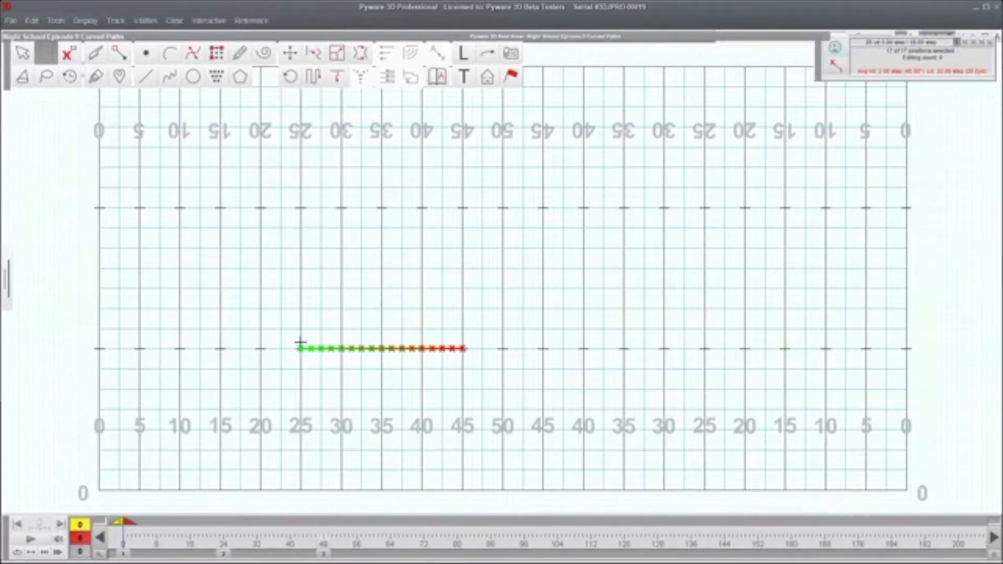
left_click(313, 77)
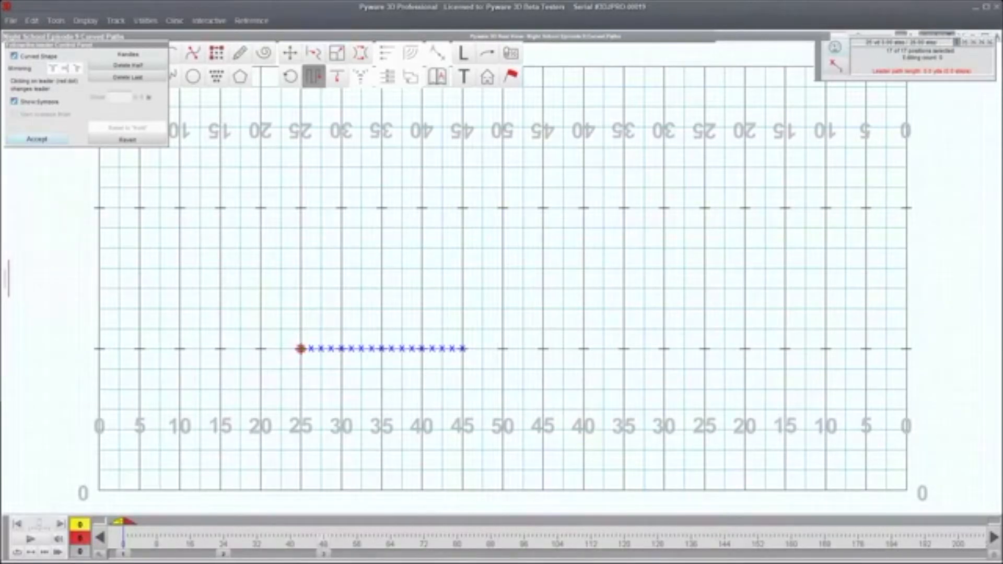
left_click(301, 348)
left_click(542, 410)
left_click(624, 348)
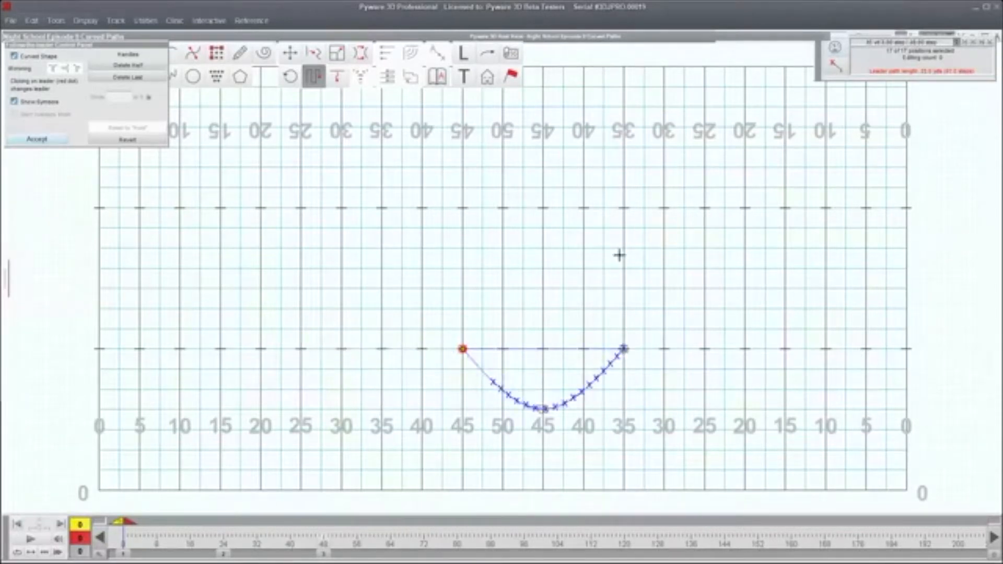
left_click(608, 242)
key("Escape")
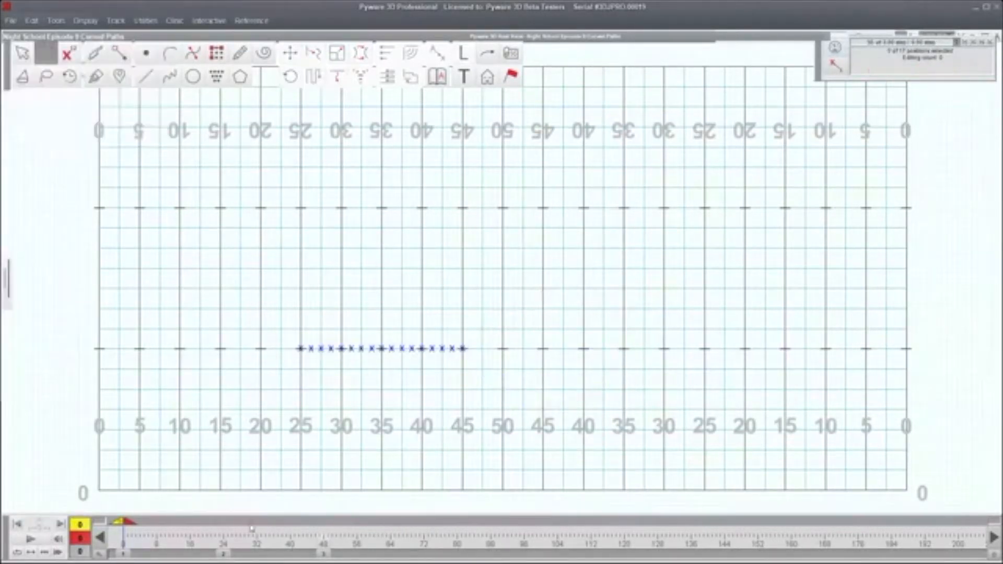
- At count 24, plot a curved Follow the Leader path from the line's 45 end through the 50 and the opposite 40 to the 35
left_click(224, 554)
left_click_drag(265, 302, 609, 464)
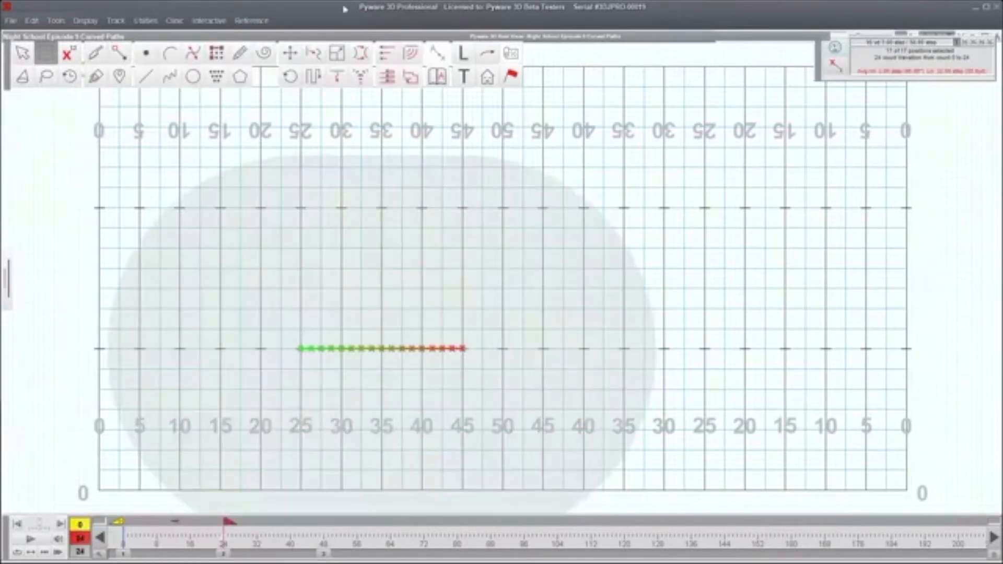
left_click(313, 77)
left_click(301, 348)
left_click(502, 409)
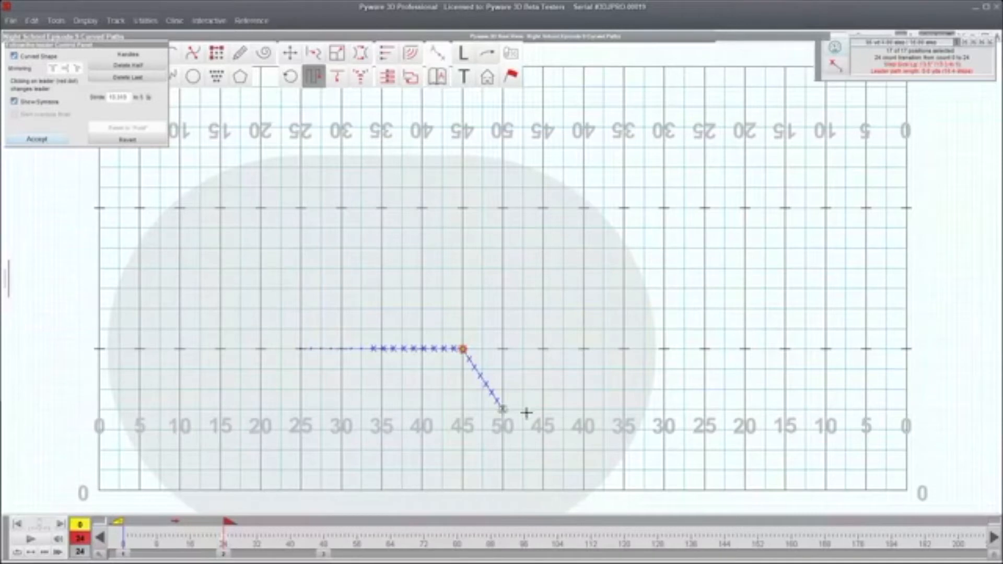
left_click(583, 349)
left_click(624, 247)
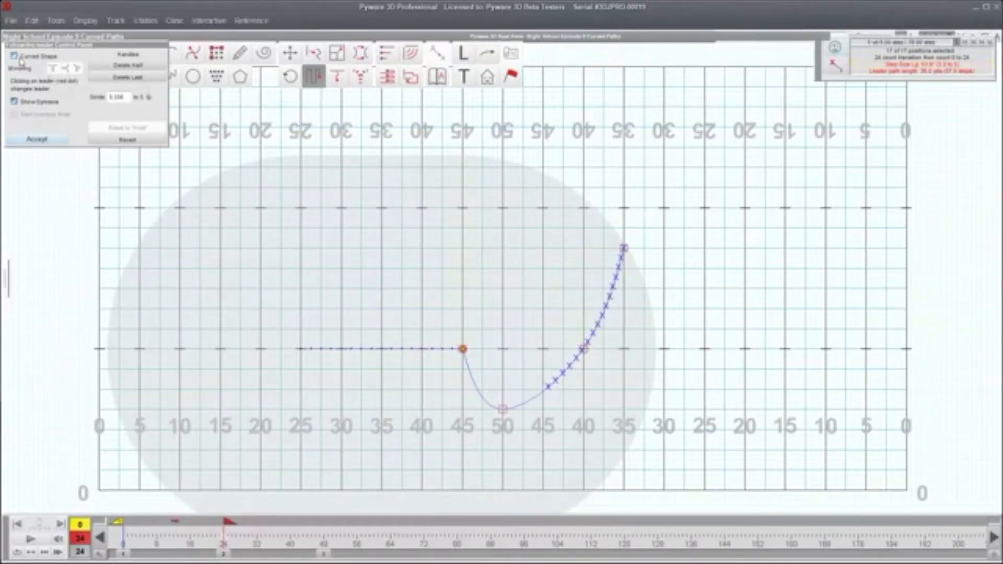
- Turn off Curved Shape and move the path's handles to the 50, opposite 45 and opposite 40 yard lines, forming a zigzag
left_click_drag(501, 409, 527, 309)
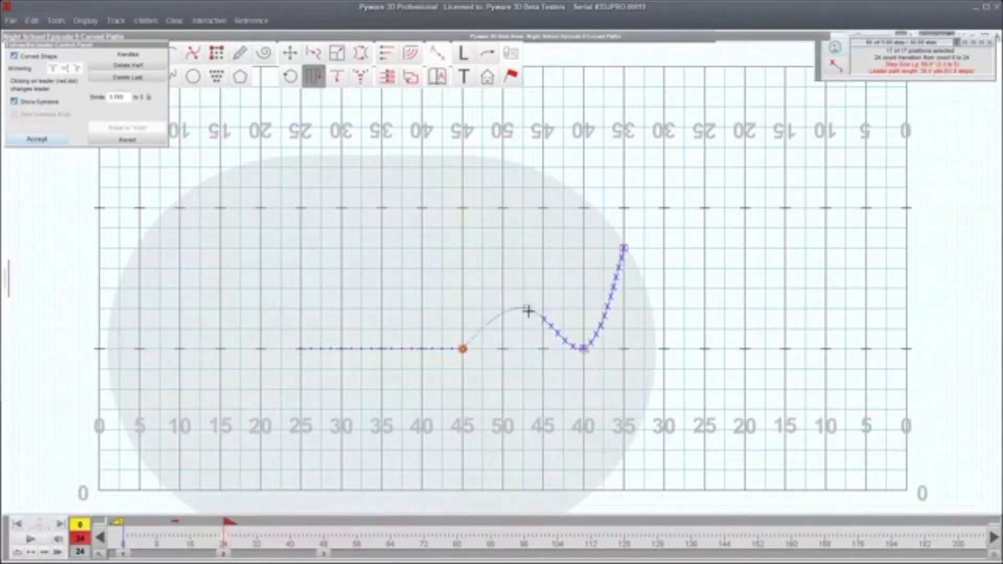
left_click(48, 57)
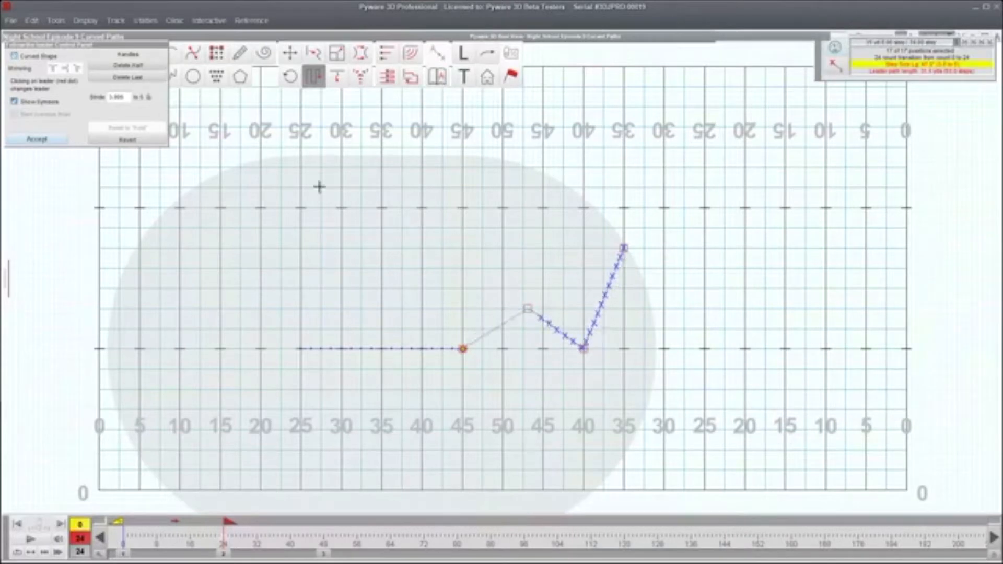
left_click_drag(527, 308, 503, 310)
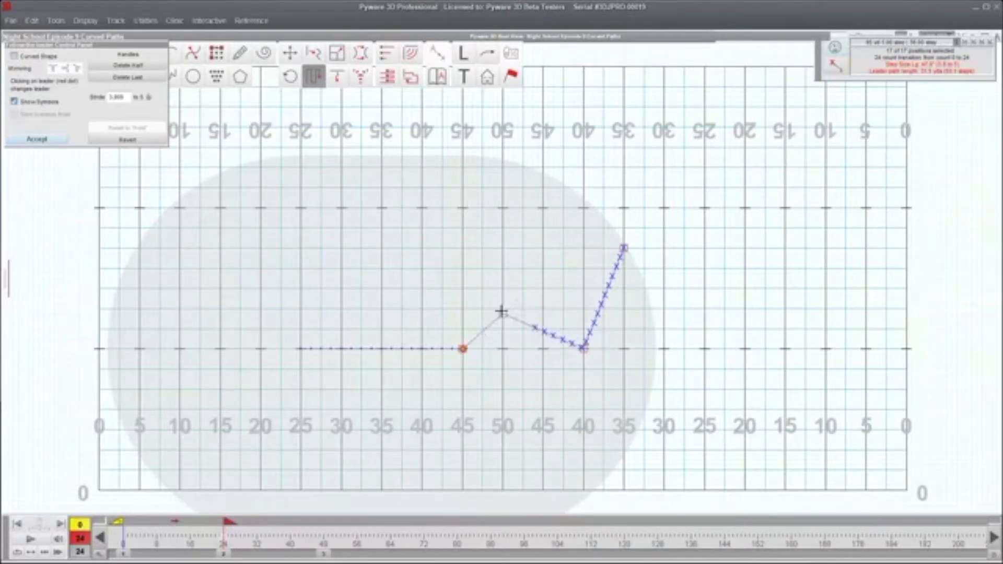
left_click_drag(585, 348, 542, 389)
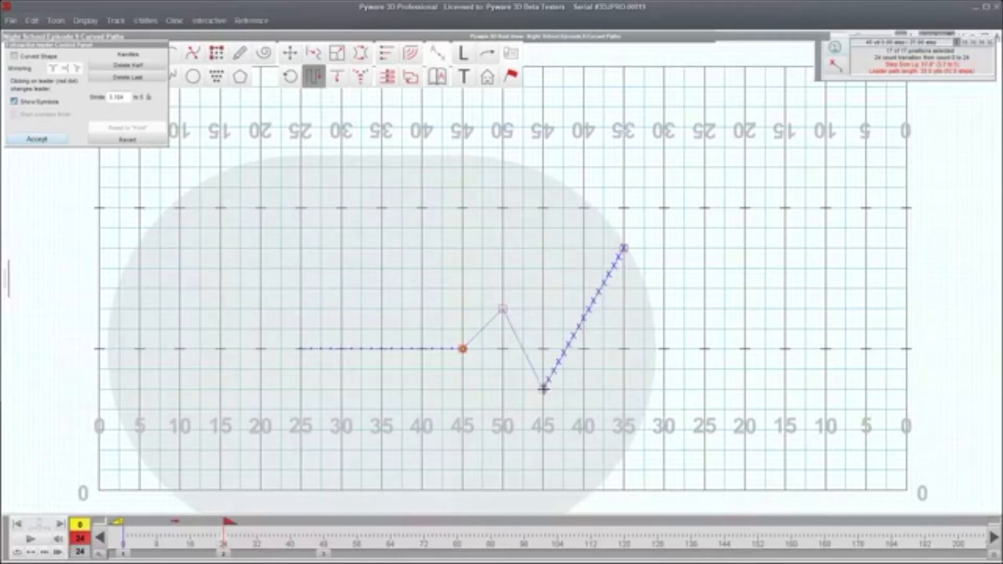
left_click_drag(624, 248, 583, 309)
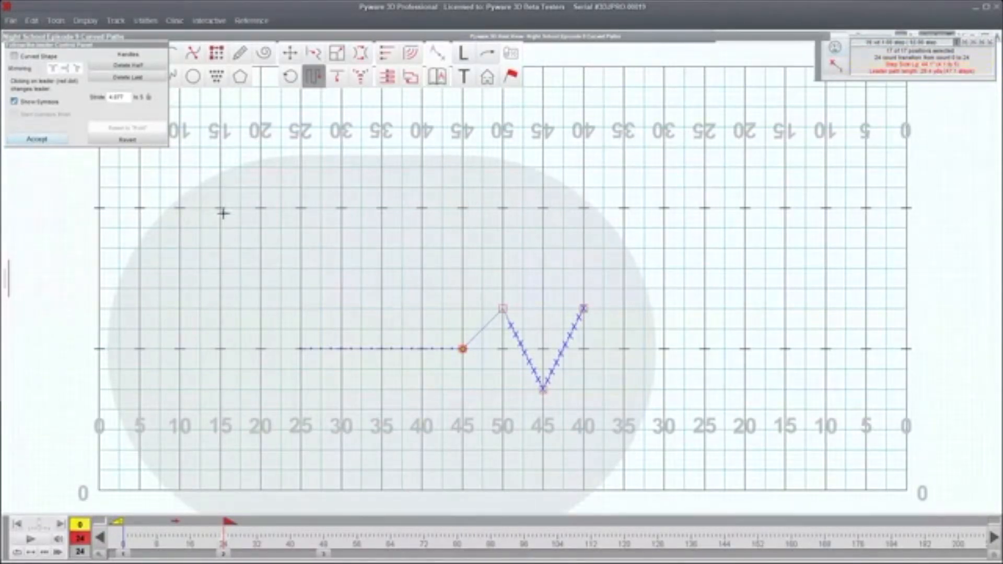
- Set the path's stride to 7 to 5, turn Curved Shape back on, and discard the path
double_click(119, 97)
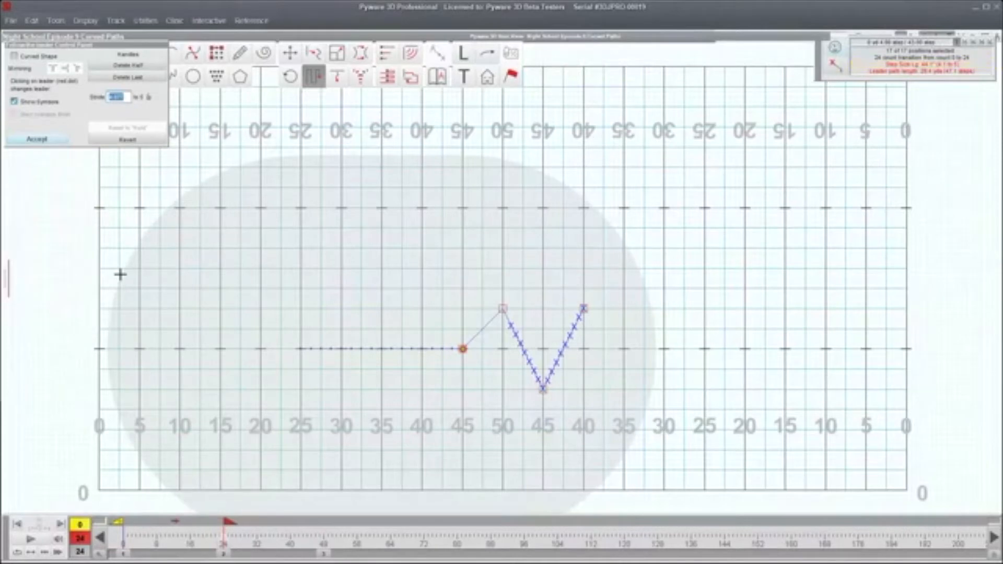
type("1")
key("Return")
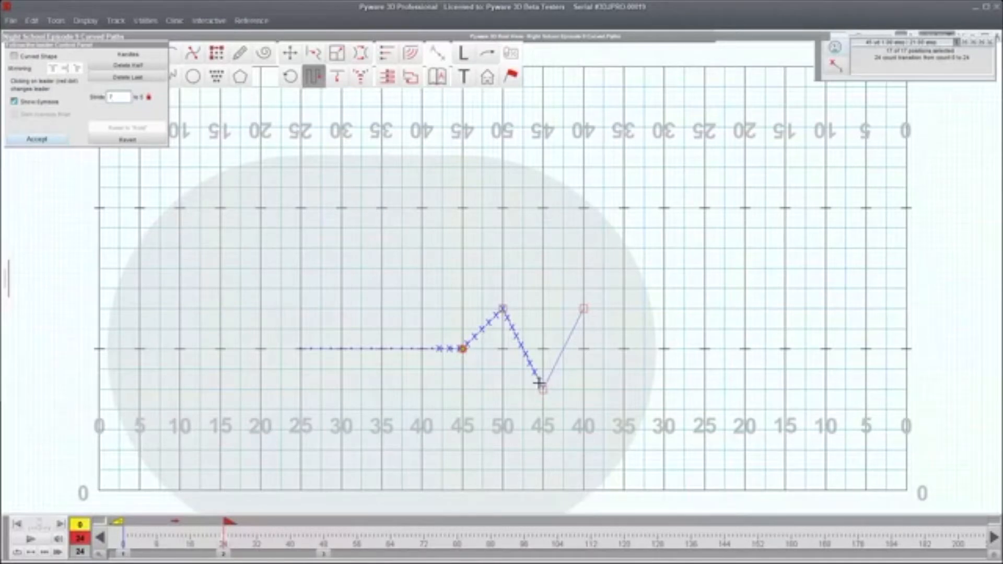
left_click(14, 56)
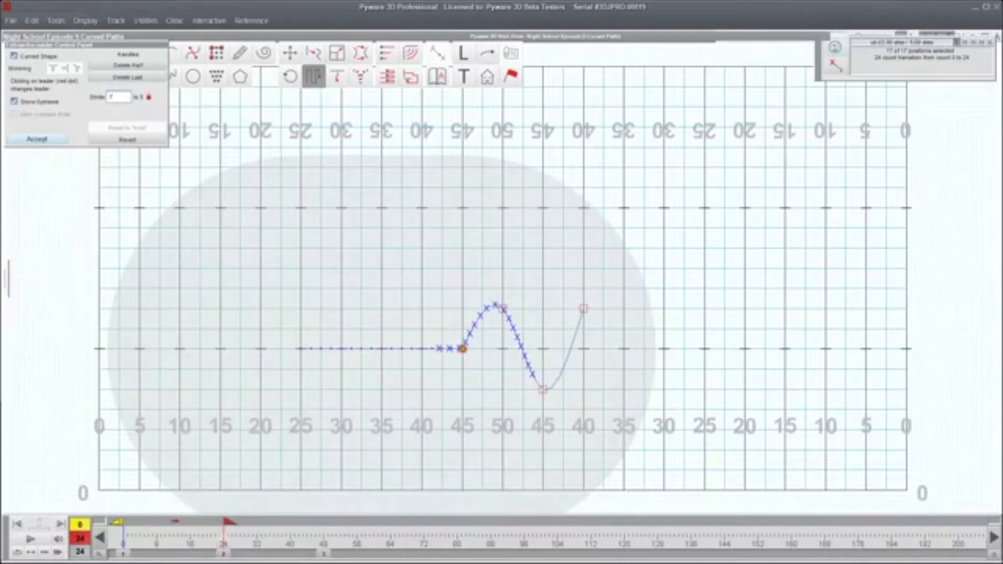
left_click(44, 541)
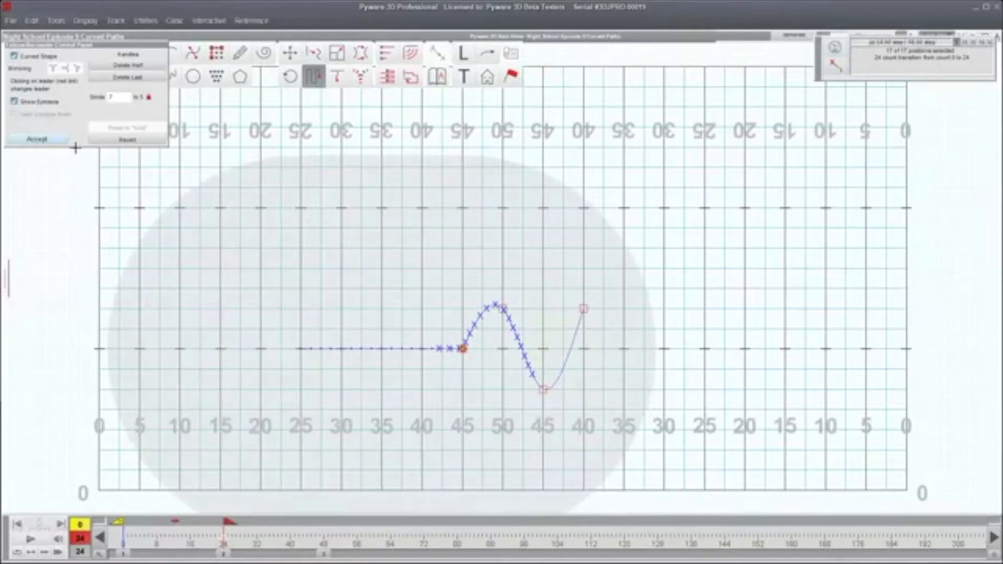
key("Escape")
left_click_drag(241, 299, 517, 479)
key("Escape")
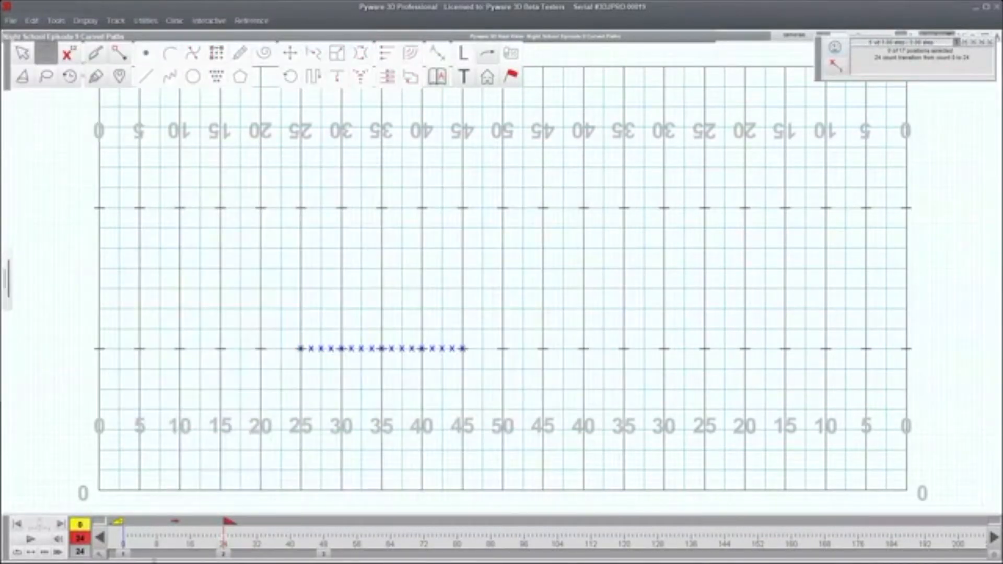
- Return to count 0 and add a second line of 17 positions on the front hash between the side 2 25 and 45 yard lines
left_click(125, 554)
left_click(146, 76)
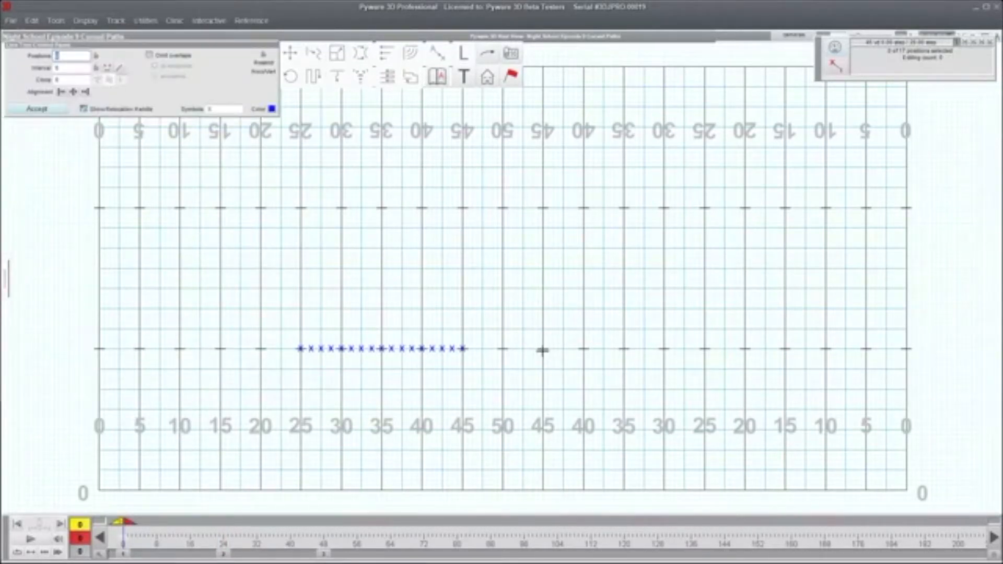
left_click(705, 349)
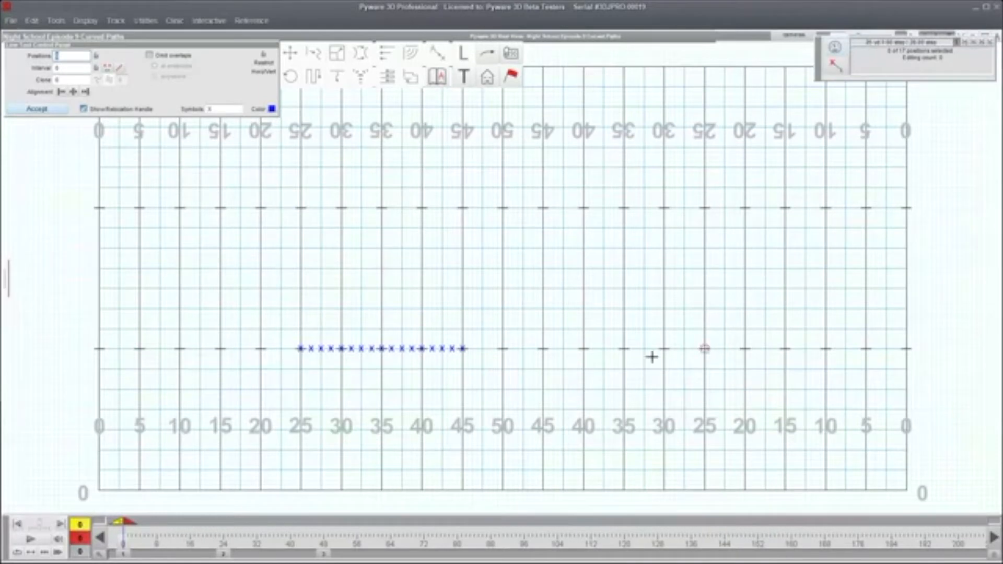
left_click(542, 348)
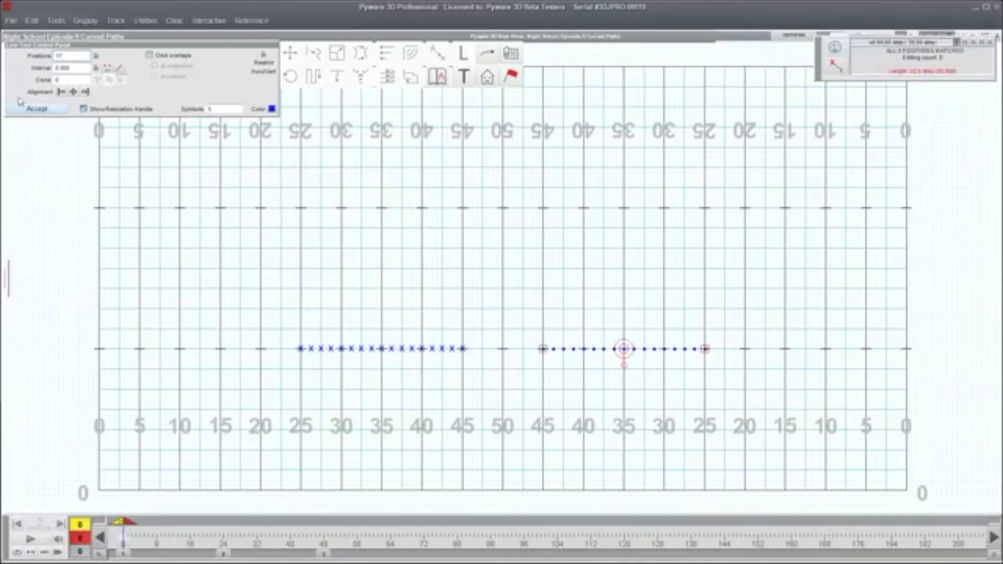
left_click(32, 109)
- Select both lines of positions and start Follow the Leader with the inner ends at the 45 yard lines as leaders
left_click_drag(326, 308, 414, 390)
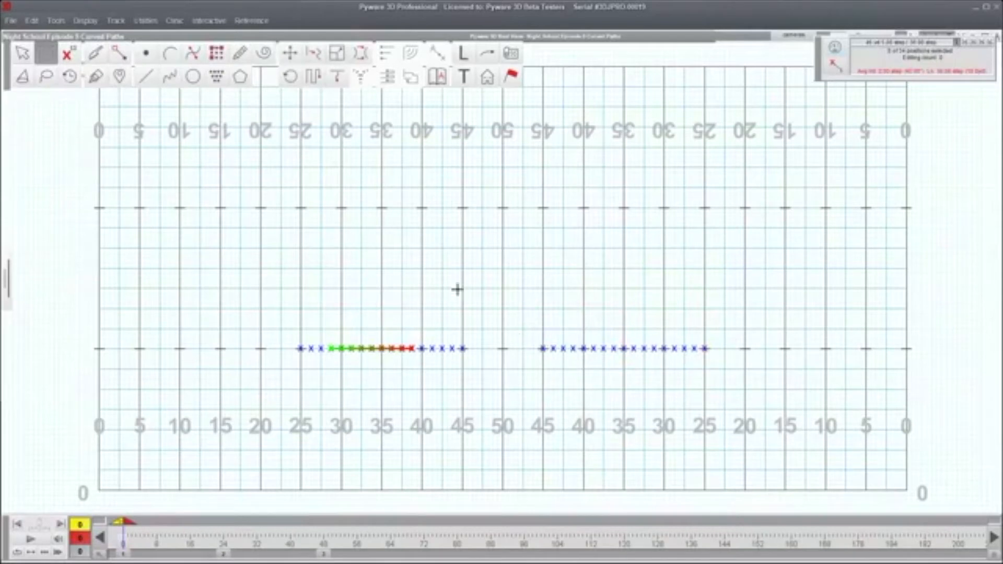
left_click_drag(396, 283, 485, 349)
left_click_drag(241, 266, 873, 445)
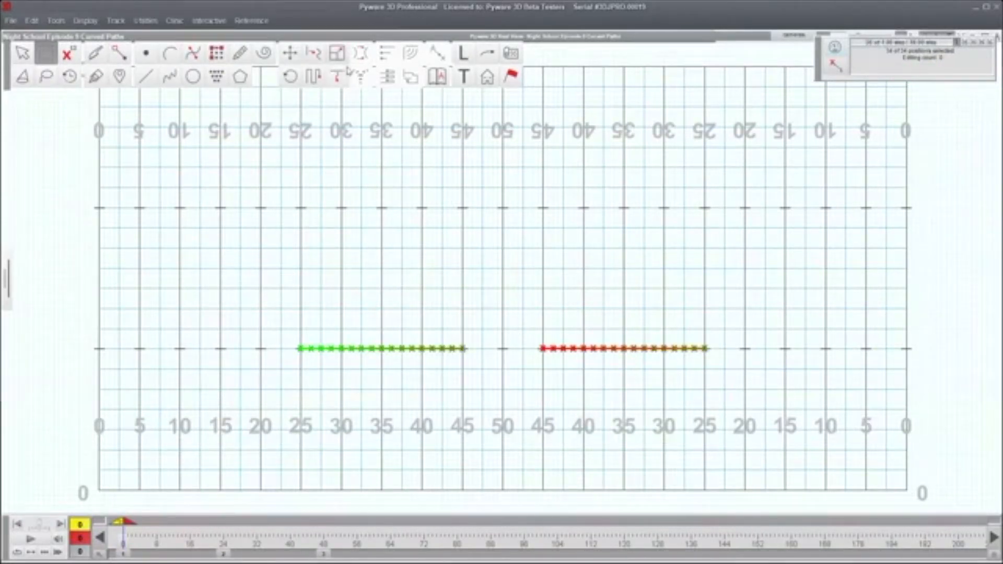
left_click(314, 76)
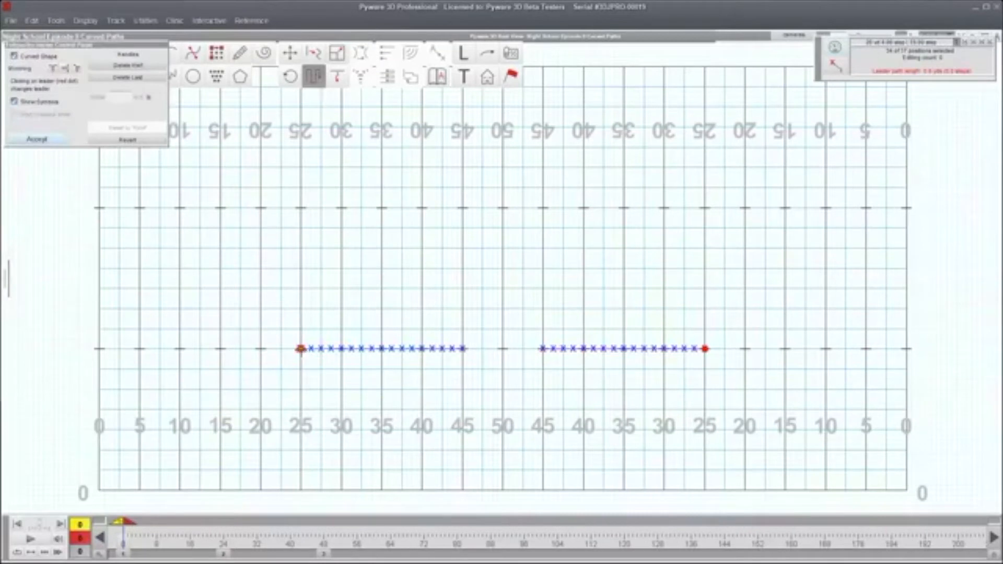
left_click(301, 348)
left_click(543, 348)
left_click(705, 348)
- Try a mirrored Follow the Leader path that runs both lines straight back along the 45 yard lines to just behind the back hash
left_click(462, 247)
left_click(462, 205)
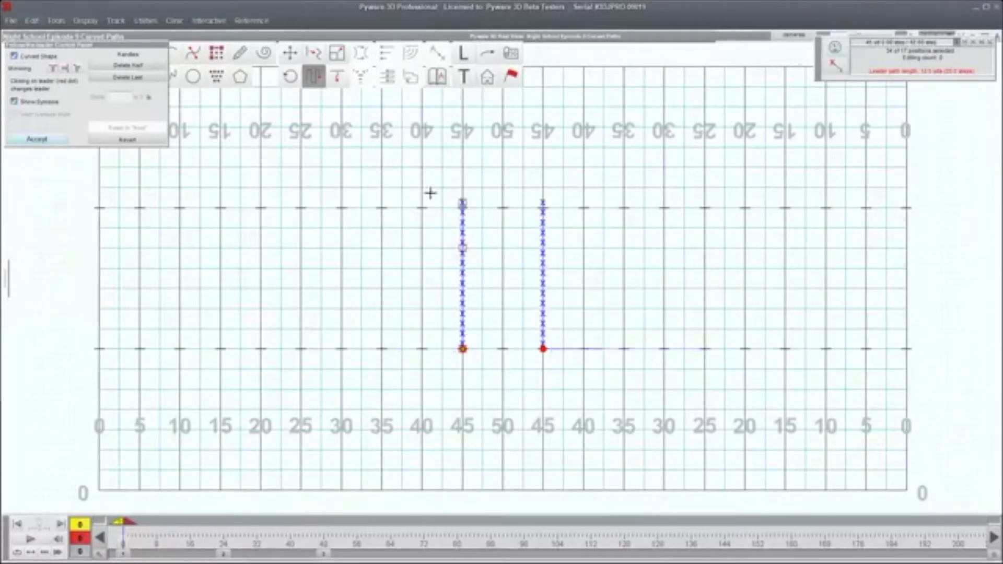
left_click(412, 161)
key("Return")
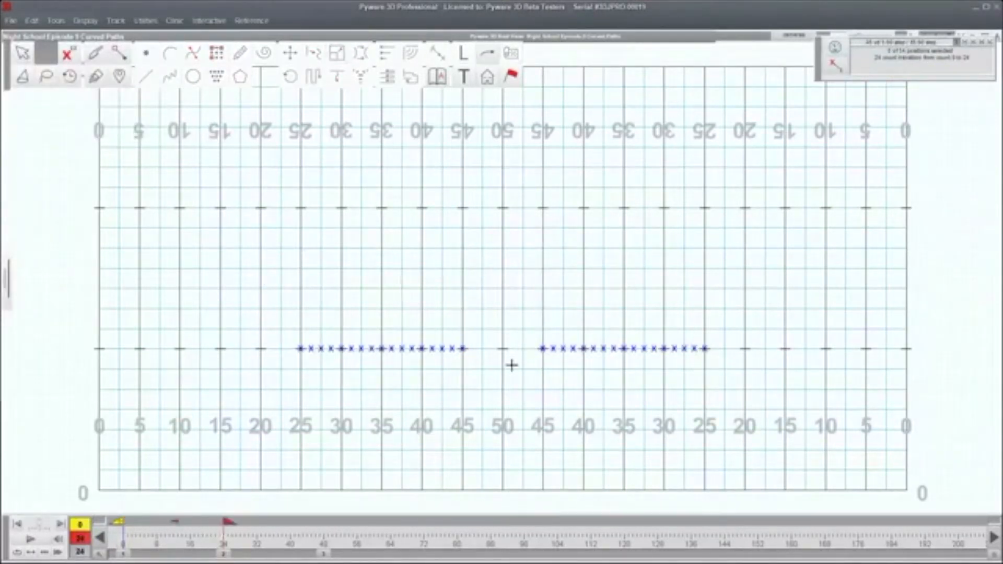
- Select both lines of positions and start Follow the Leader with the inner ends at the 45 yard lines as leaders
left_click(238, 249)
left_click_drag(317, 304, 754, 405)
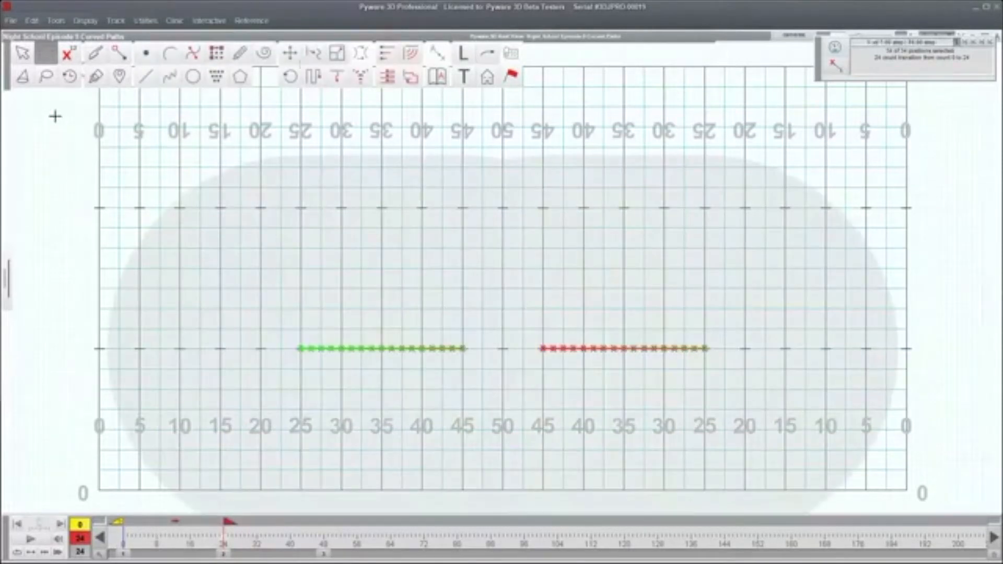
left_click(314, 76)
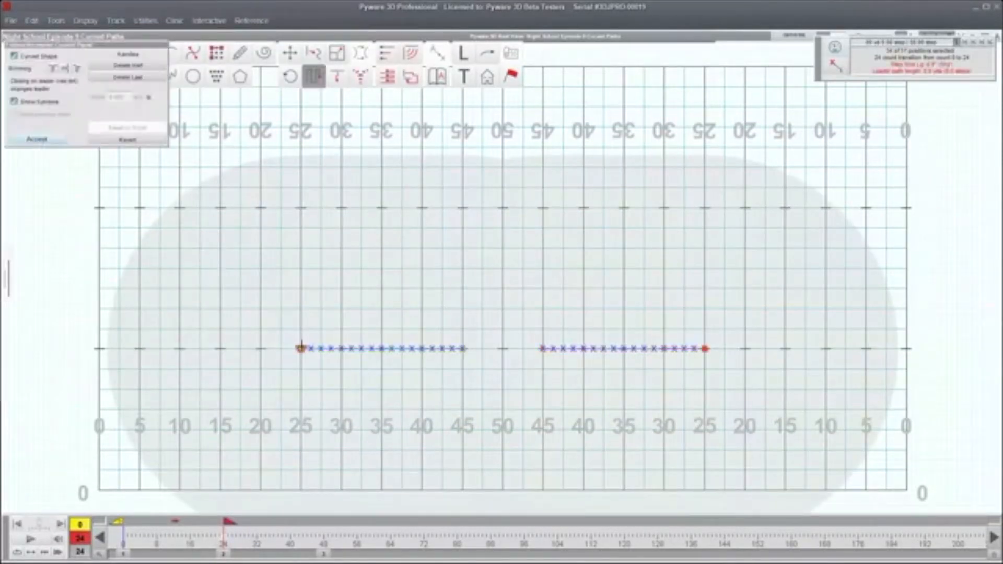
left_click(302, 348)
left_click(705, 348)
- Try an unmirrored curved path from the 45 yard line back past the back hash, looping outward and forward again, and discard it
left_click(462, 207)
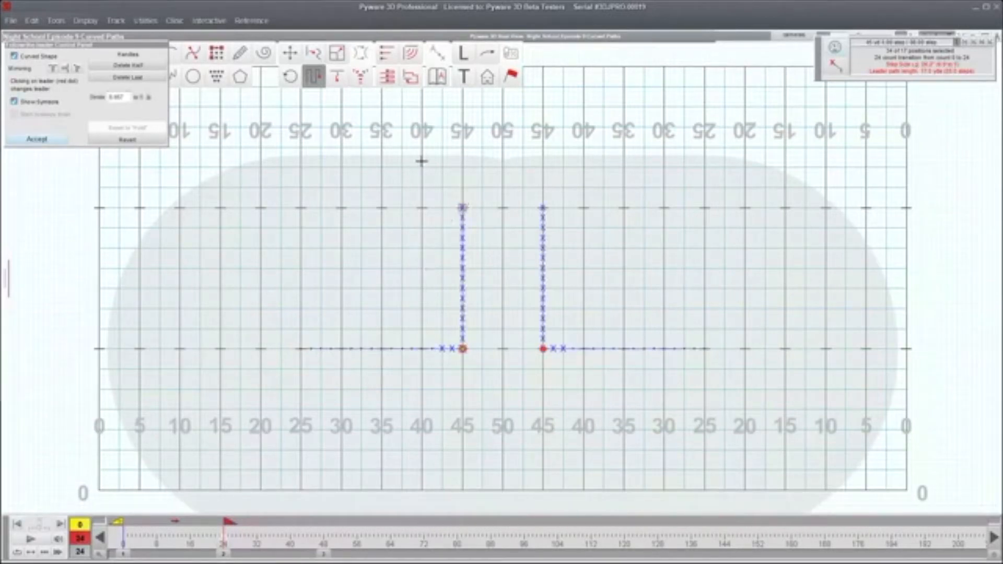
left_click(381, 148)
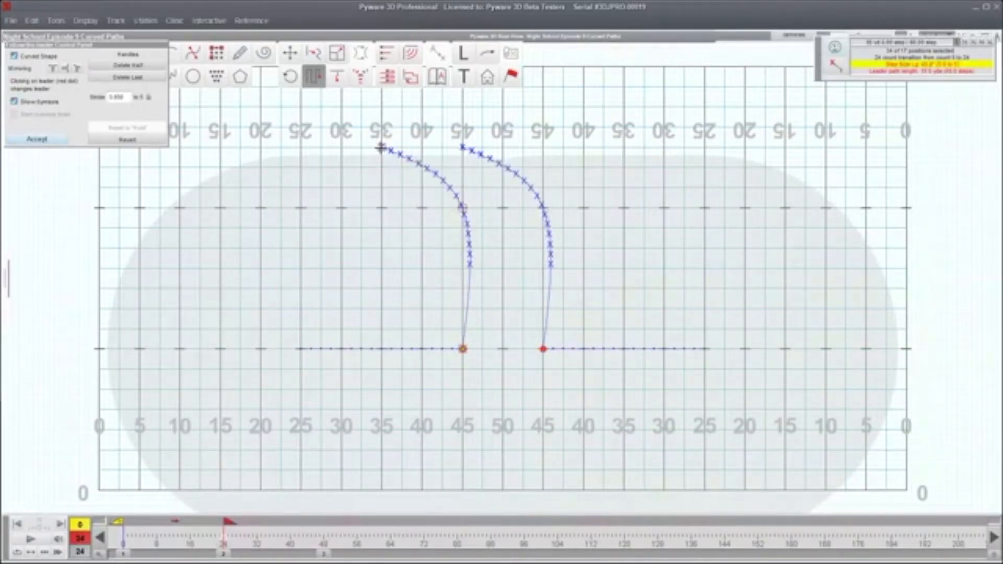
left_click(330, 228)
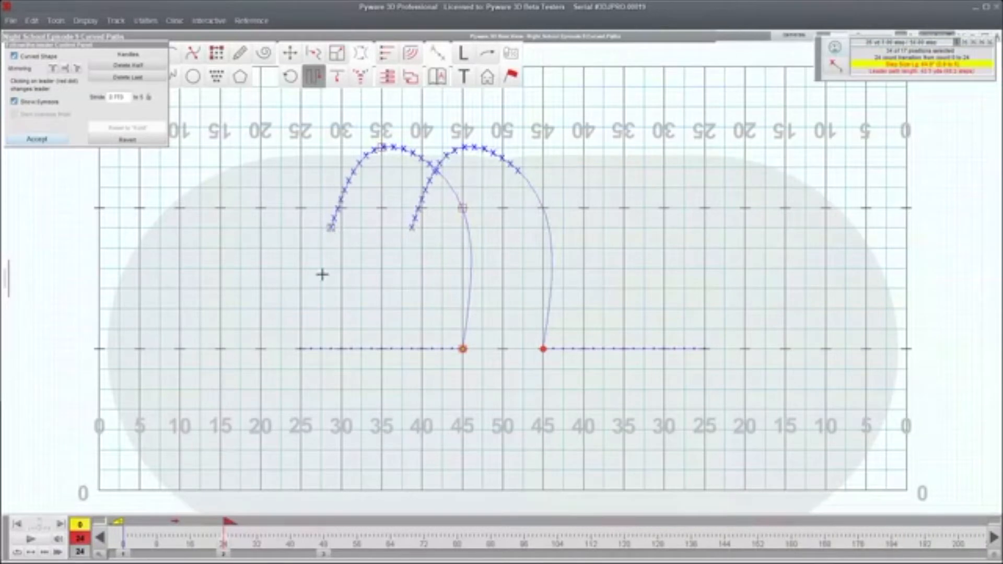
left_click(329, 307)
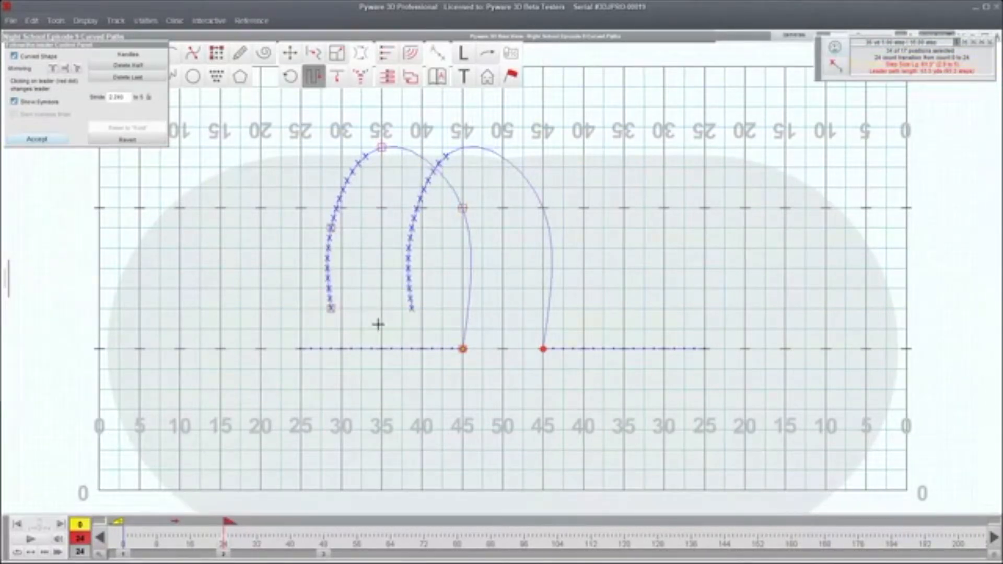
left_click(386, 324)
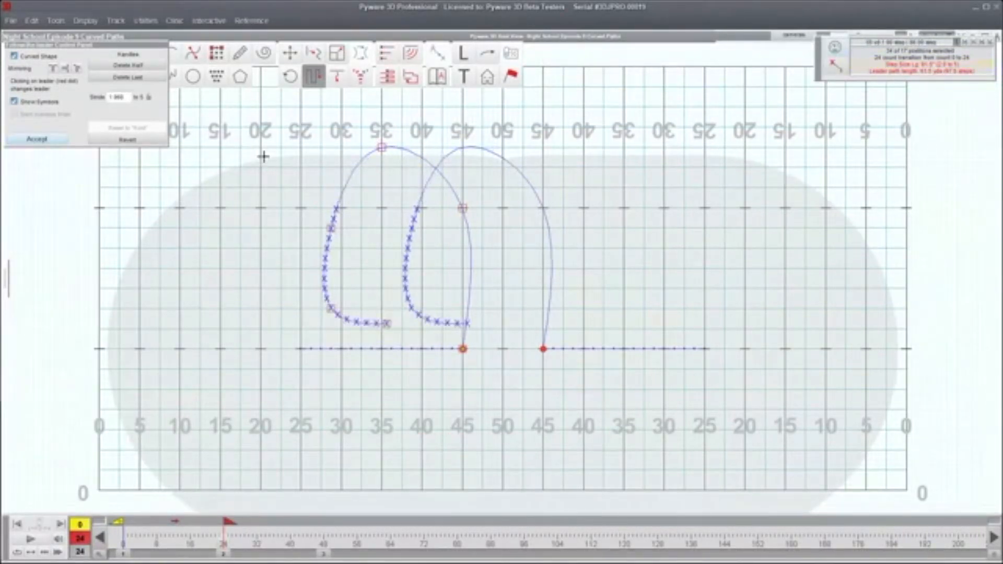
key("Escape")
- Restart Follow the Leader on both lines with left-right mirroring and the inner ends at the 45 yard lines as leaders
left_click_drag(376, 243, 778, 481)
left_click_drag(260, 219, 810, 464)
left_click(313, 76)
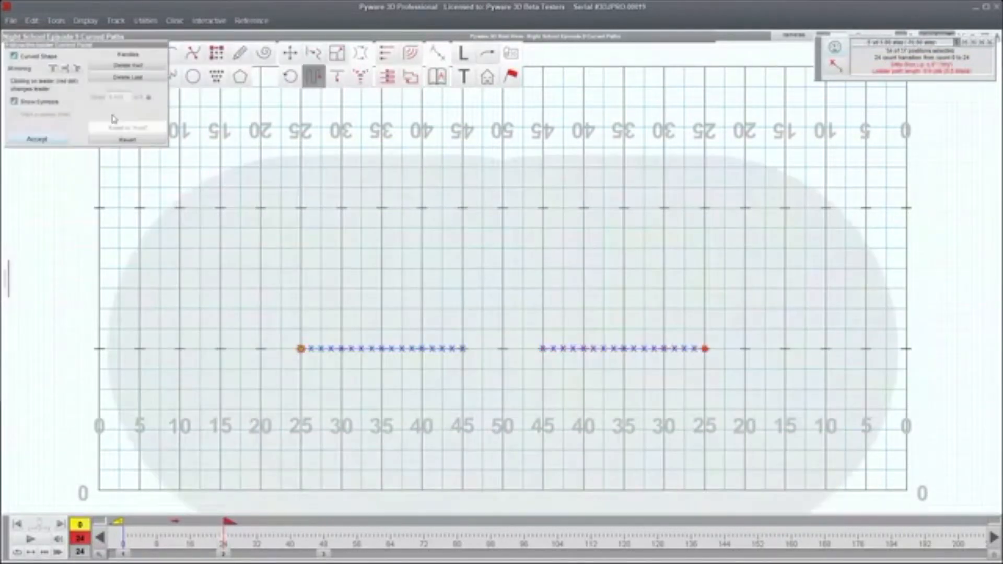
left_click(53, 69)
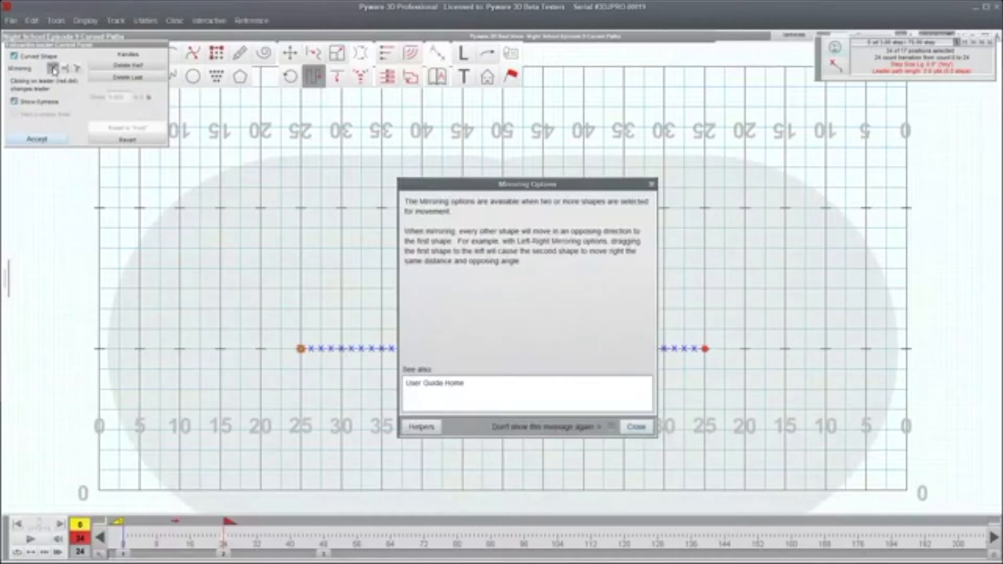
left_click(636, 428)
left_click(301, 348)
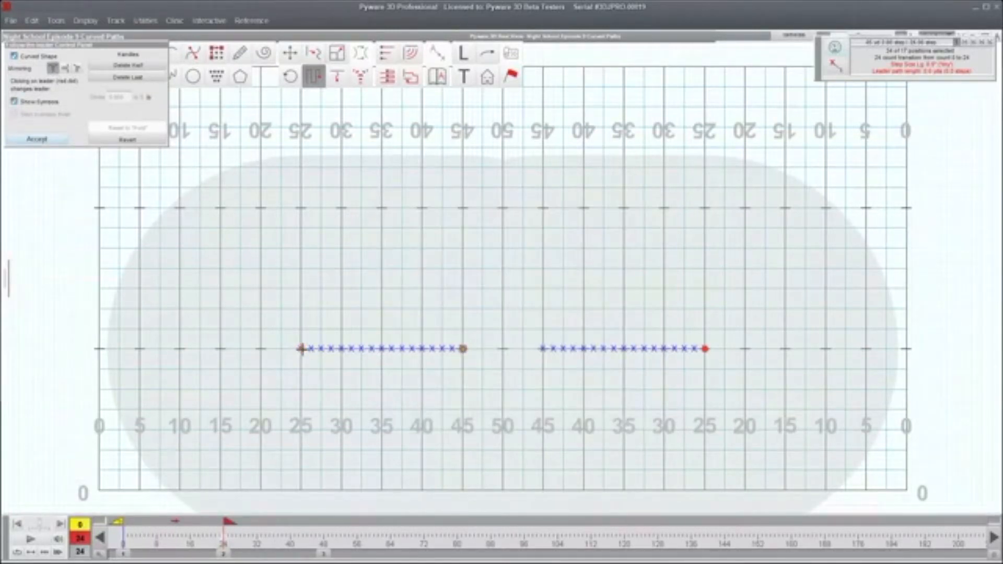
left_click(705, 349)
- Draw a mirrored curved path that bends in close to the 50 yard line and ends near the 40 yard lines between the hashes
left_click(462, 208)
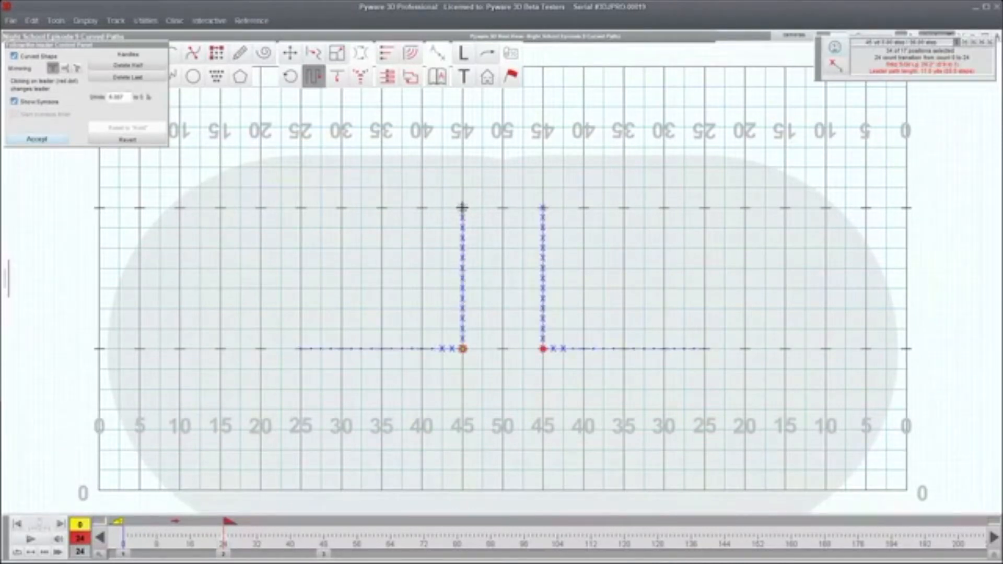
left_click(381, 207)
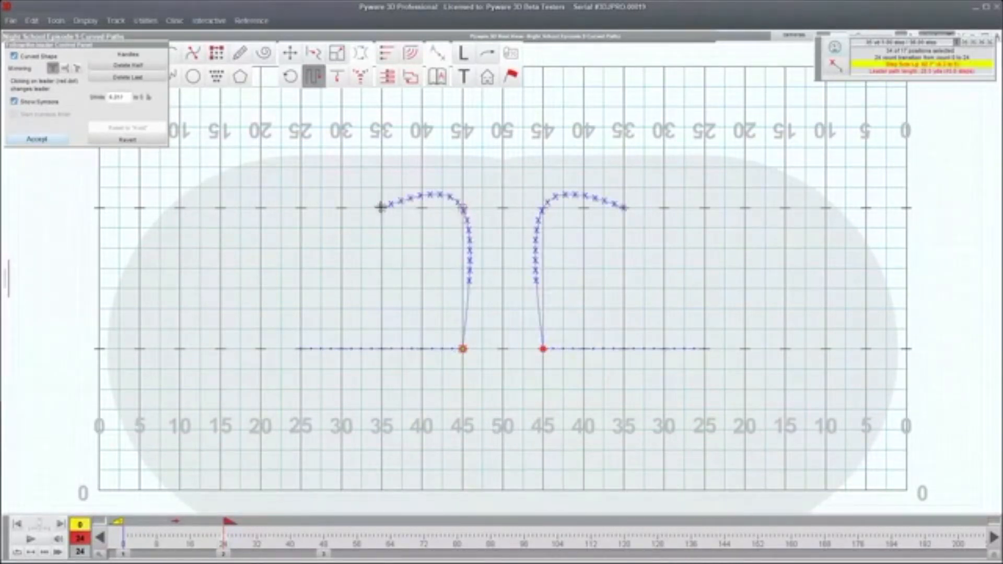
left_click_drag(462, 209, 487, 269)
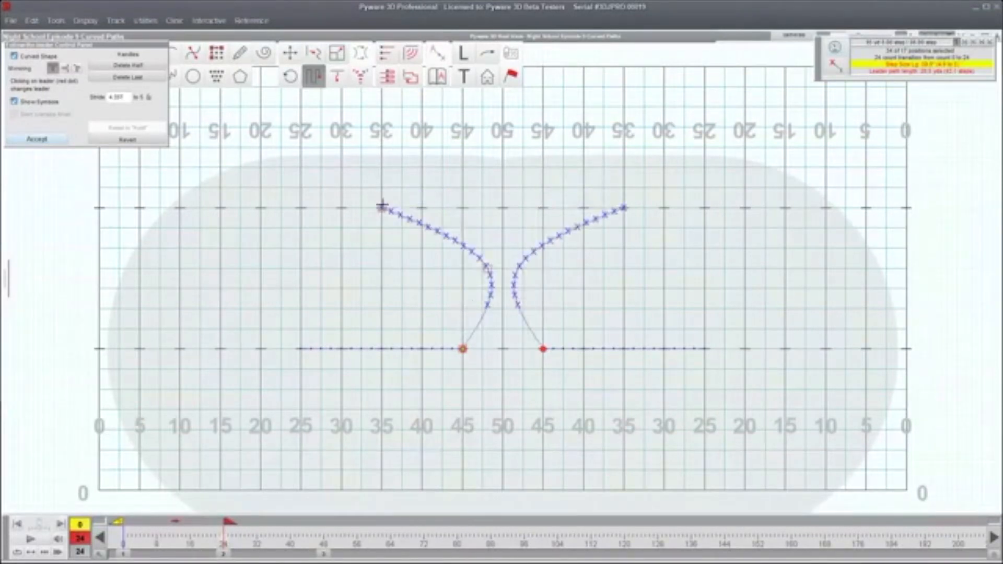
left_click_drag(383, 207, 421, 263)
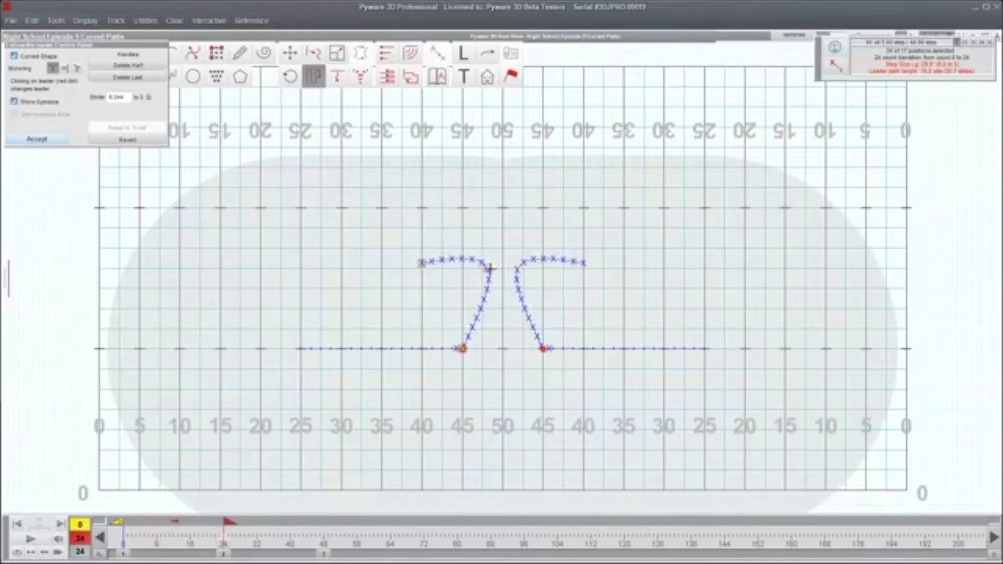
left_click_drag(487, 270, 496, 295)
left_click_drag(421, 263, 417, 263)
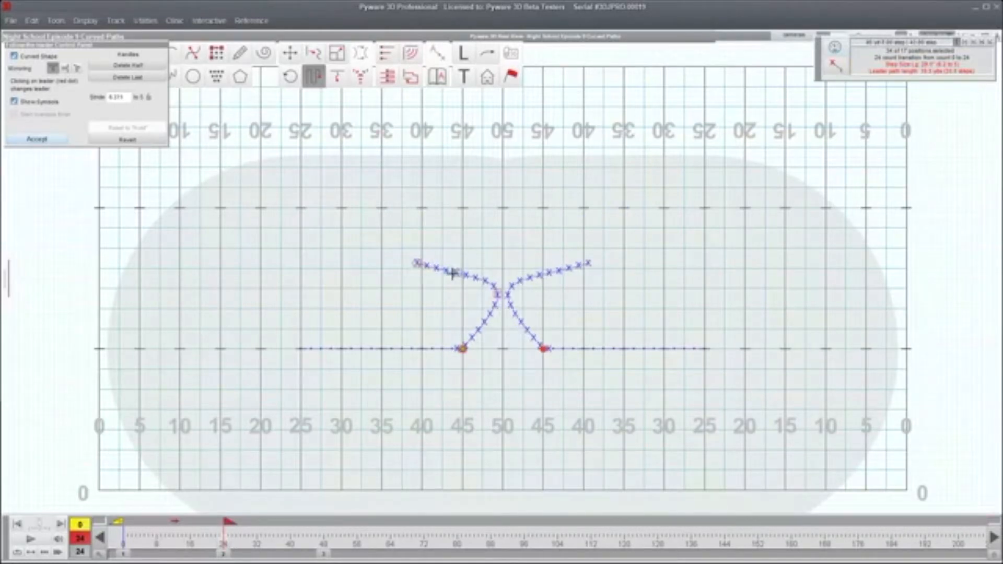
- Add handles beyond the bend and just after the leader's start to round out the mirrored curves
left_click_drag(458, 274, 472, 243)
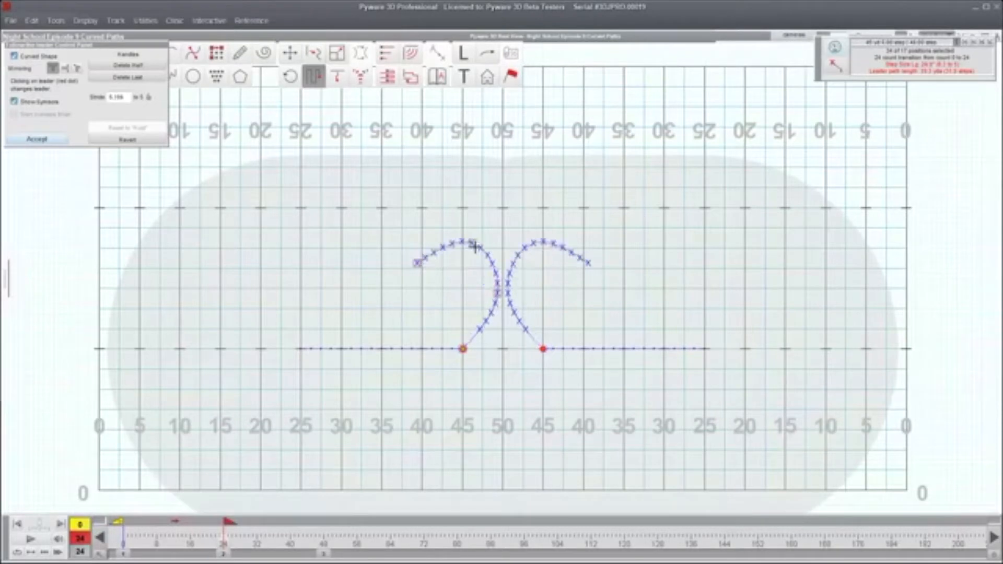
left_click(478, 329)
left_click_drag(480, 330, 477, 345)
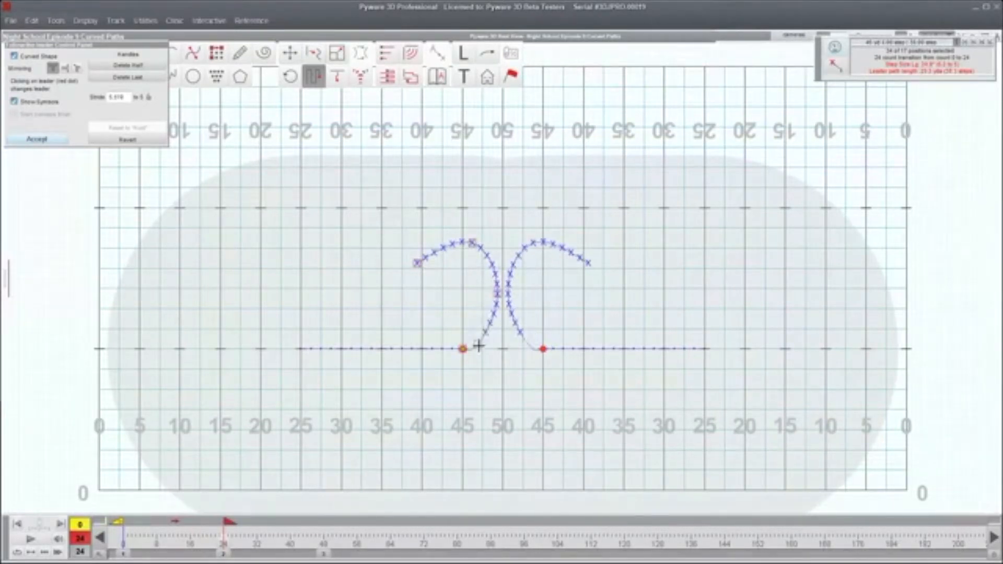
- Reshape the curve's handles so the mirrored paths end at the 35 yard lines between the hashes with a smooth arc beside the 50
left_click_drag(496, 293, 496, 313)
left_click_drag(473, 244, 476, 269)
left_click_drag(416, 266, 380, 269)
left_click_drag(475, 269, 459, 246)
left_click_drag(489, 309, 497, 298)
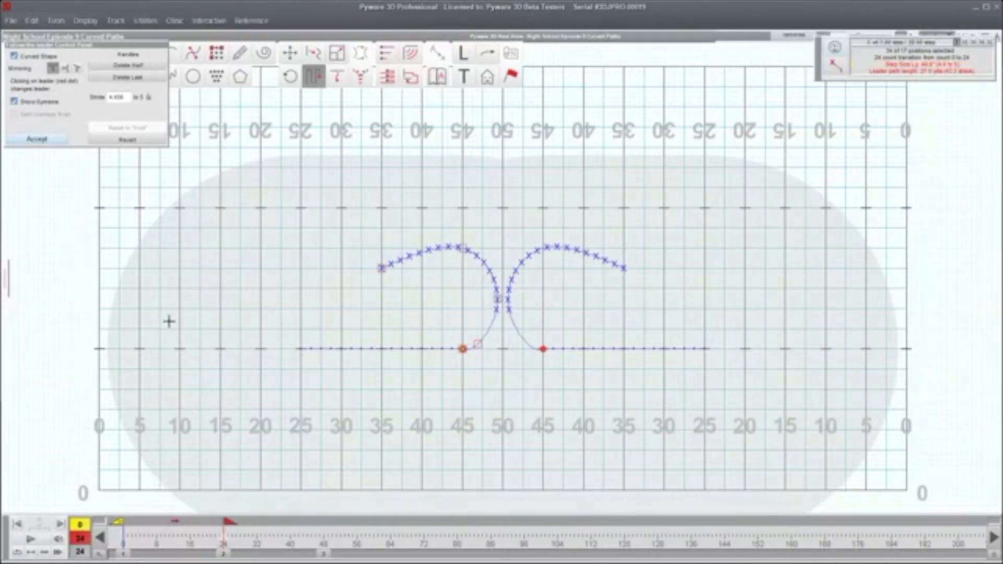
- Play back the mirrored movement and accept the Follow the Leader paths
left_click(30, 538)
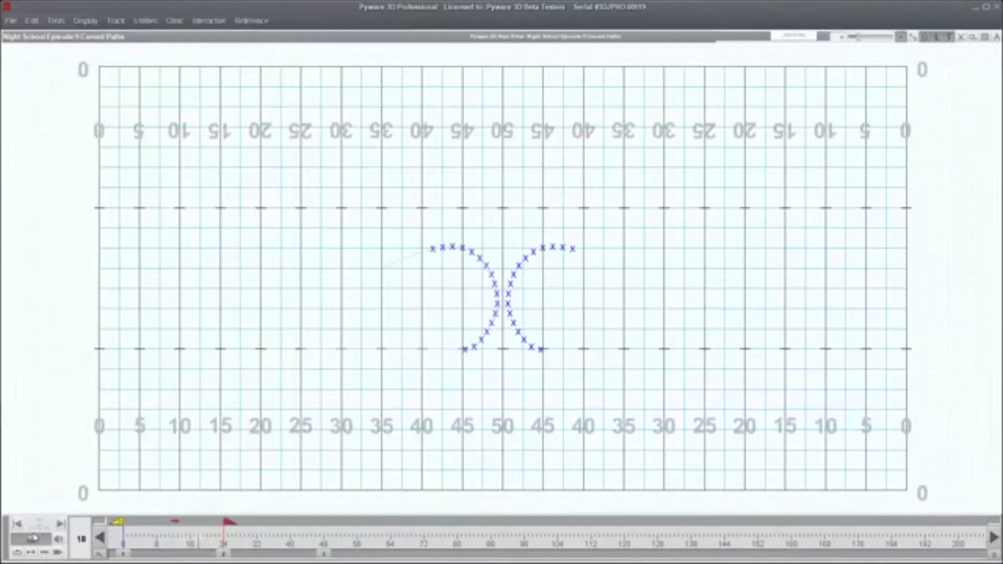
left_click(34, 537)
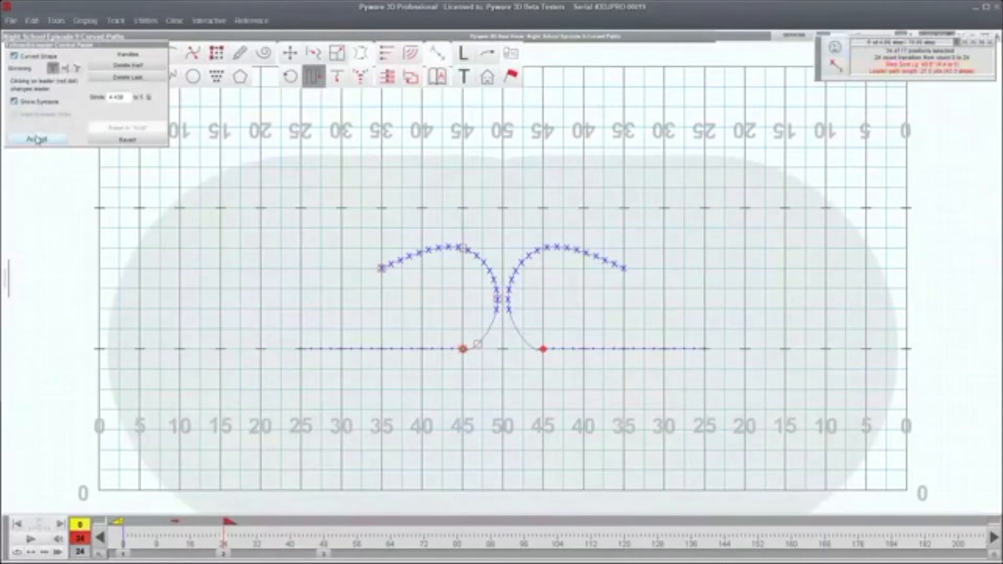
left_click(36, 139)
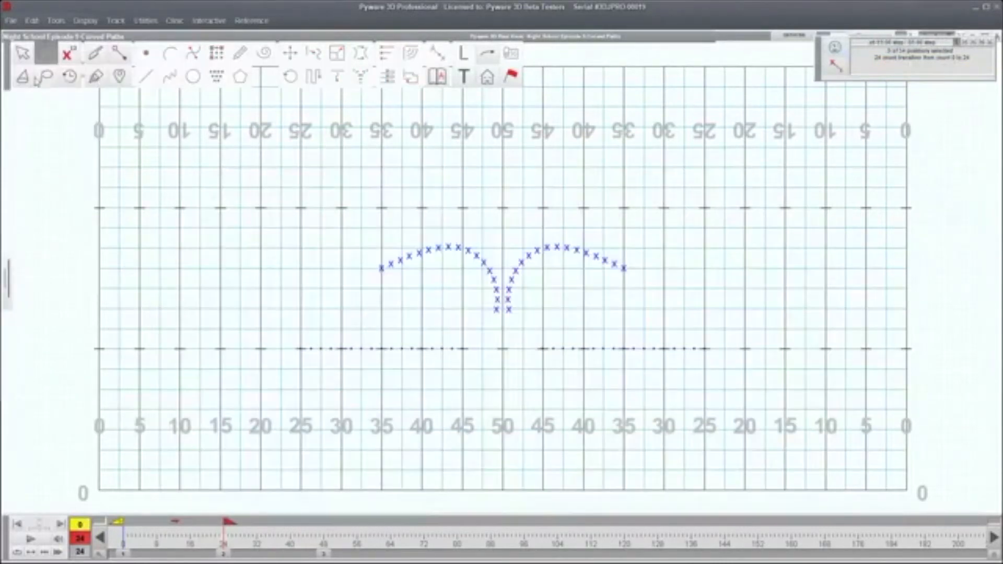
- Lasso the lead position at the outer end of each arc and turn on the display of their paths
left_click(46, 76)
mouse_move(391, 289)
left_mouse_down()
mouse_move(376, 262)
mouse_move(385, 275)
left_mouse_up()
mouse_move(630, 281)
left_mouse_down()
mouse_move(634, 269)
mouse_move(618, 275)
mouse_move(629, 280)
left_mouse_up()
mouse_move(353, 279)
left_mouse_down()
mouse_move(384, 273)
mouse_move(376, 259)
mouse_move(400, 296)
left_mouse_up()
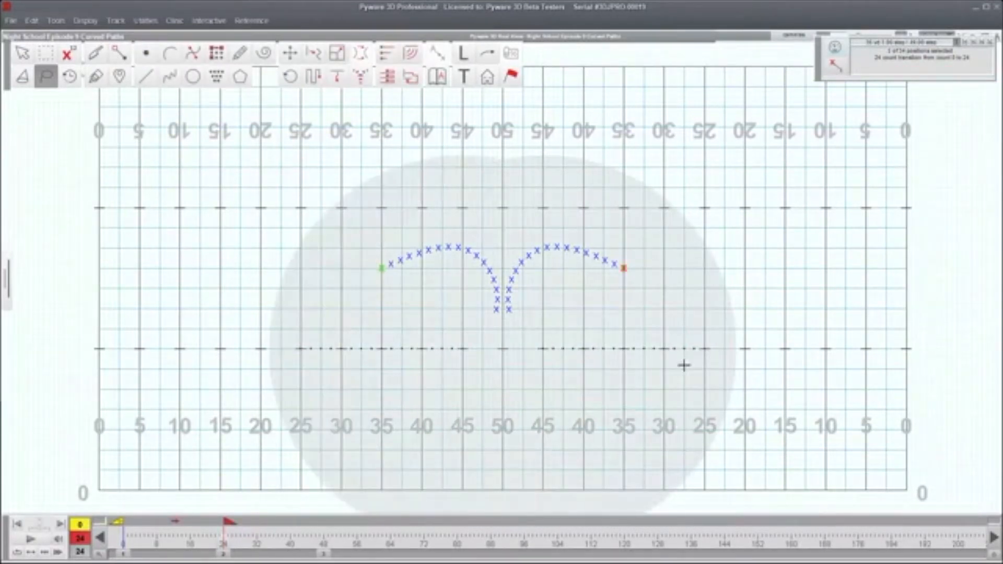
left_click_drag(815, 47, 820, 62)
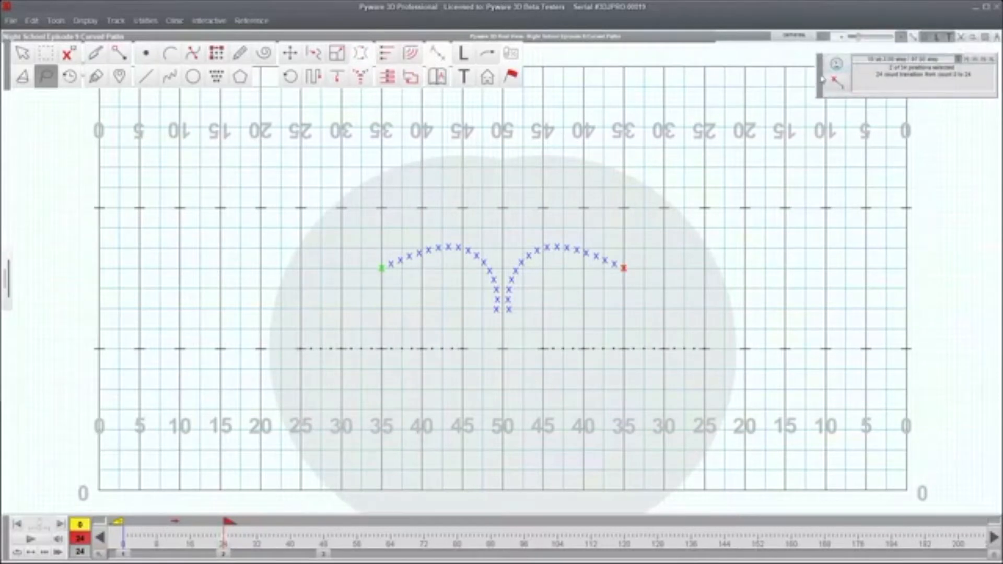
left_click(911, 38)
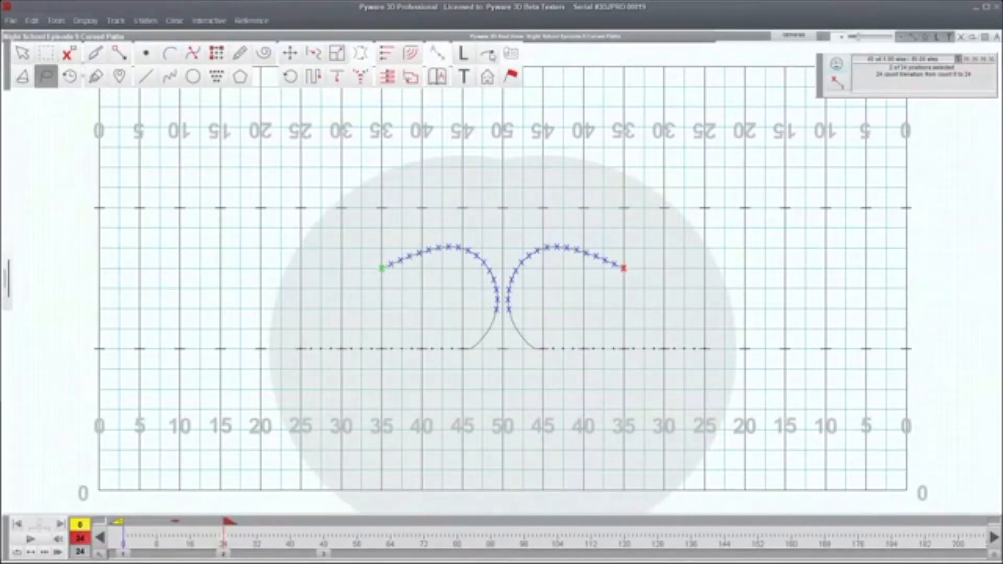
- Create arrows with a single arrowhead from the two leaders' displayed paths and accept them
left_click(487, 52)
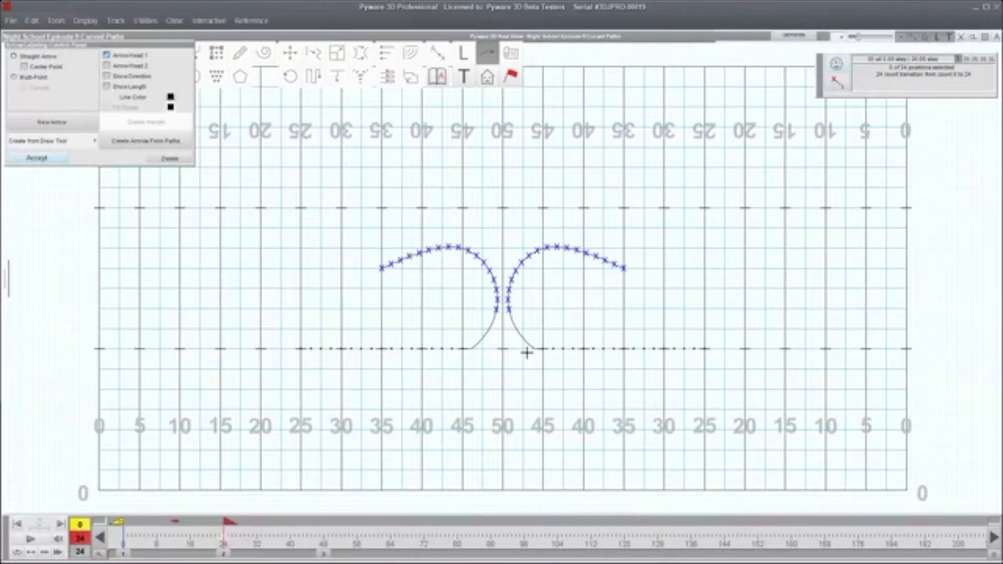
left_click(147, 143)
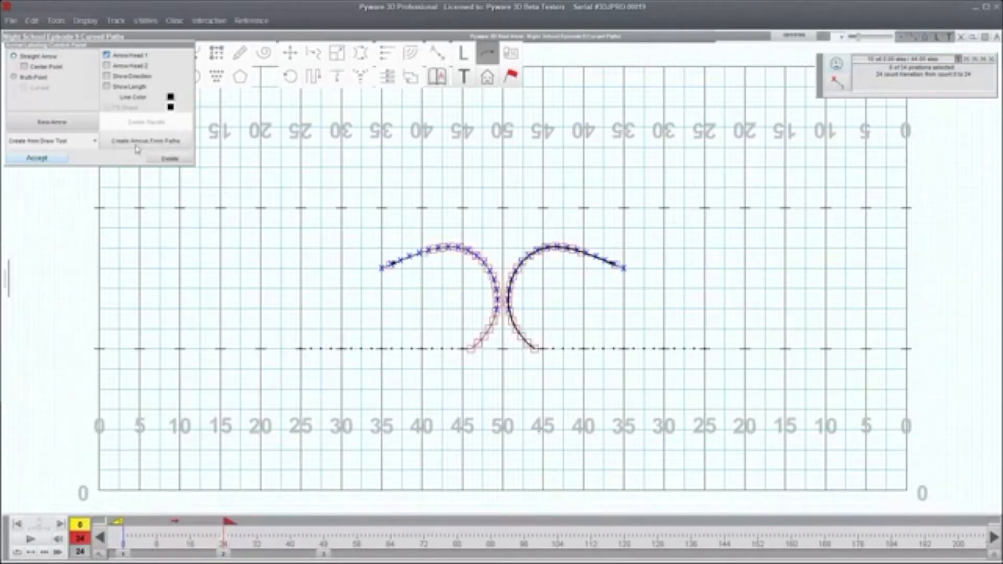
left_click(47, 158)
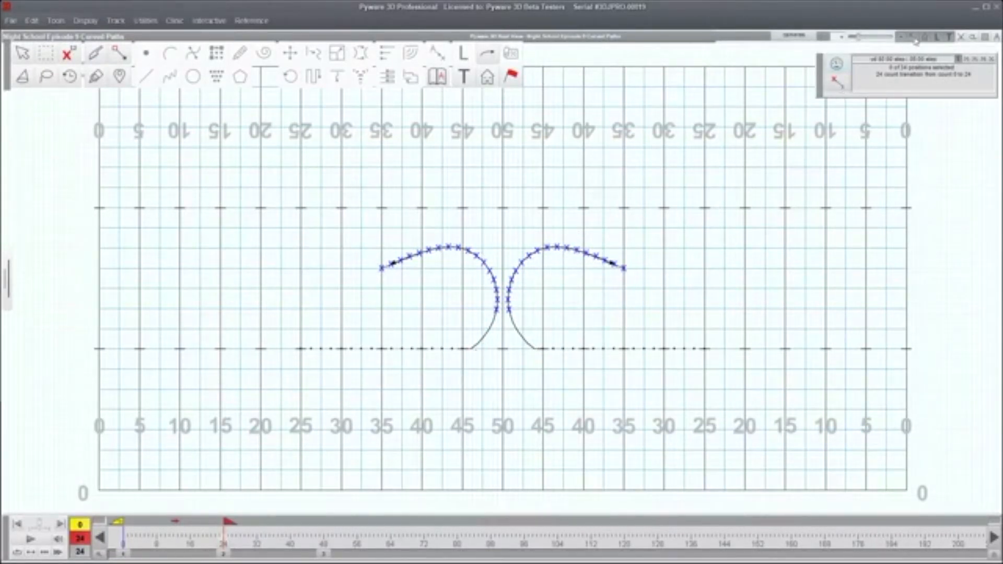
- Reopen the arrows, move the side 2 arrow off its curve and back into line with it, and accept
left_click(487, 53)
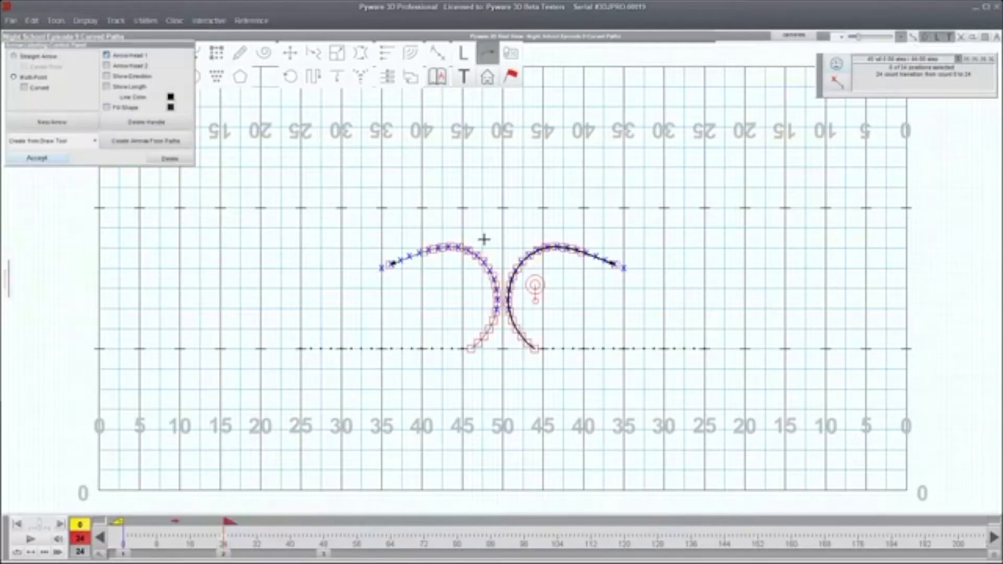
left_click_drag(533, 283, 527, 278)
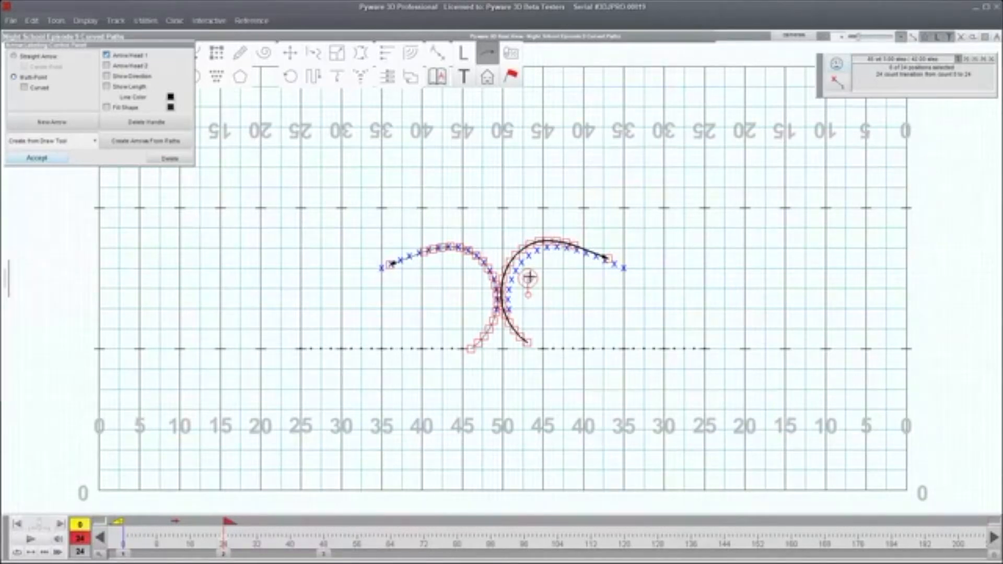
left_click_drag(529, 278, 533, 277)
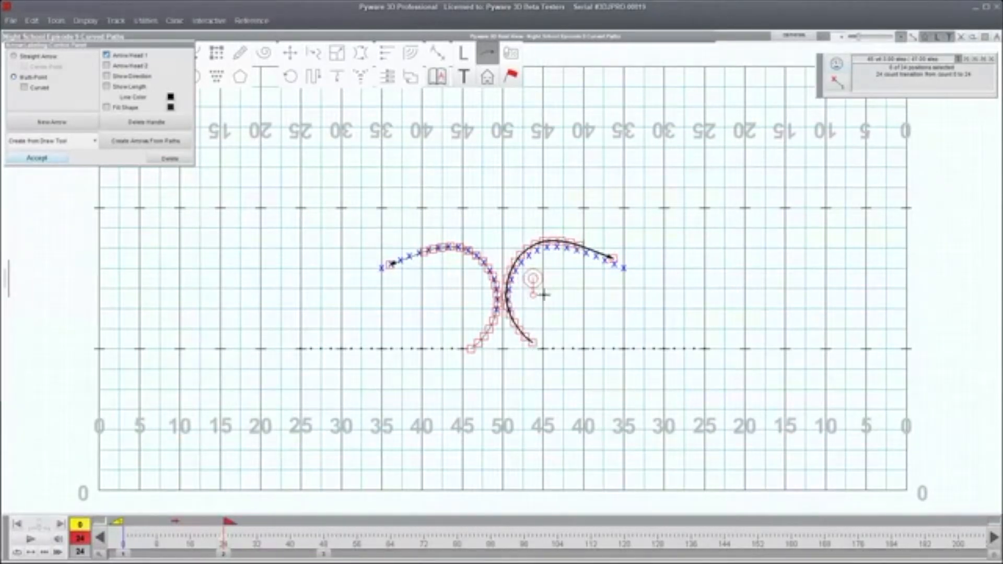
left_click_drag(532, 278, 533, 281)
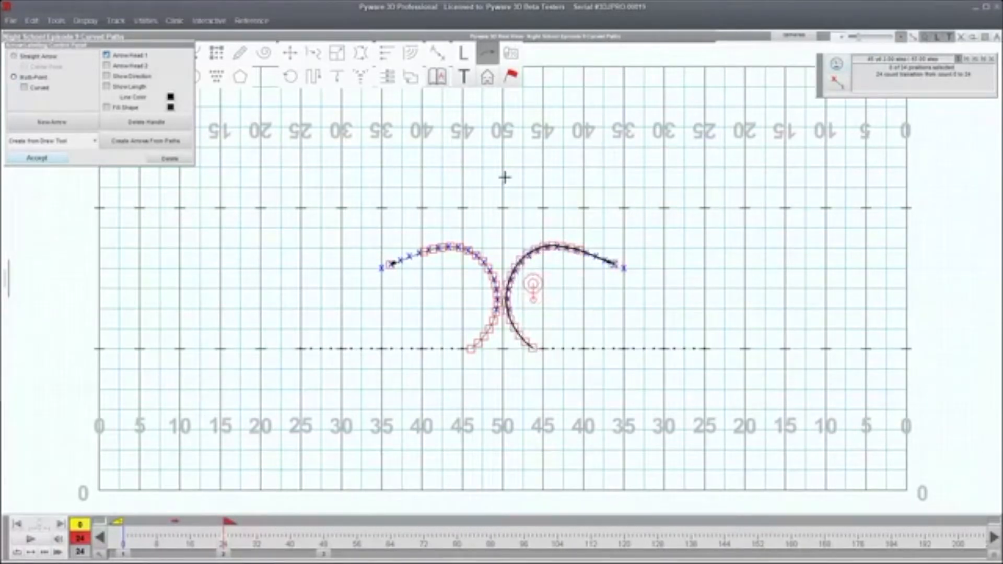
key("Return")
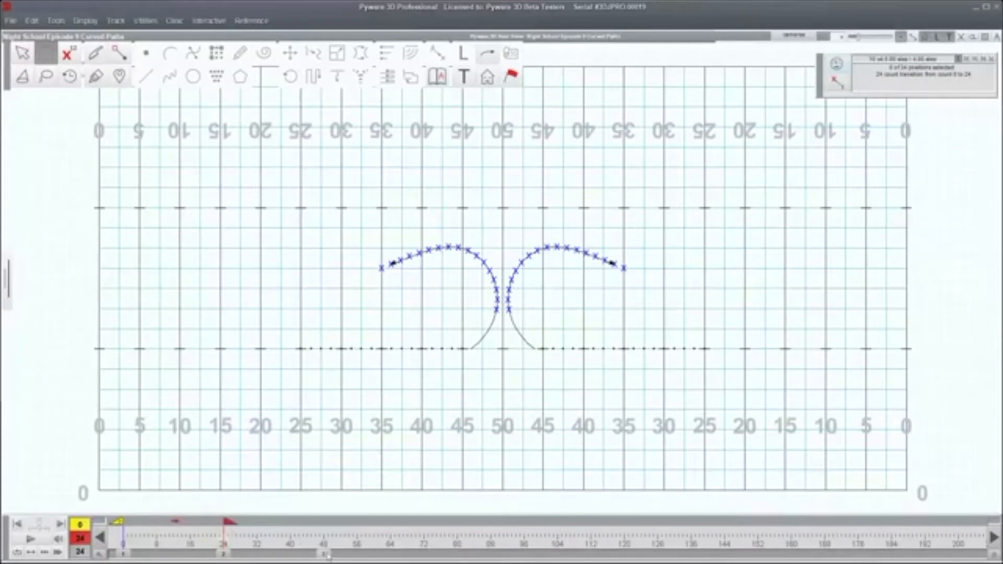
- Remove the page tab at count 24 and move to the page tab at count 48
left_click(224, 557)
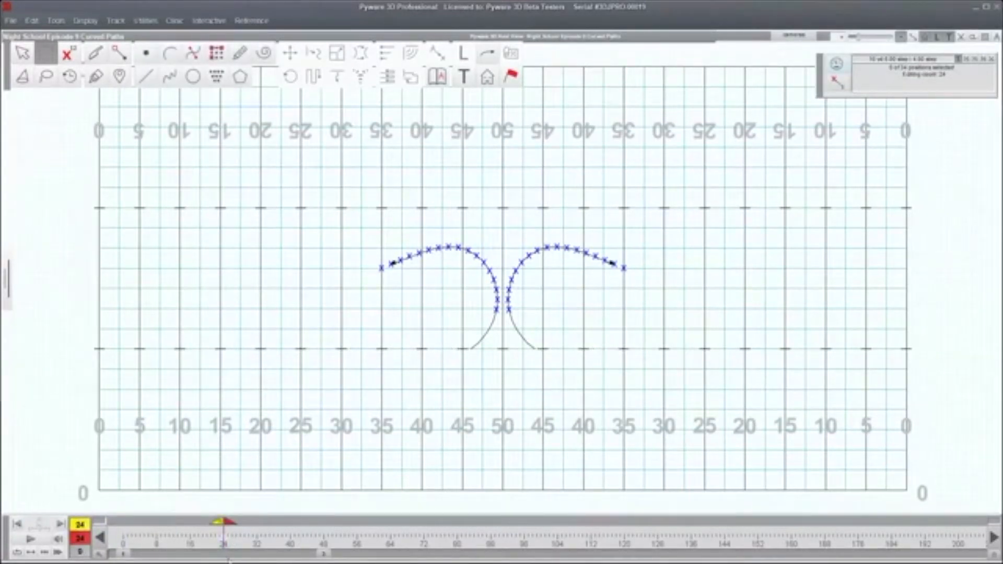
left_click(324, 554)
- Lasso both arcs and permanently delete their performers from the entire drill
mouse_move(308, 196)
left_mouse_down()
mouse_move(791, 442)
mouse_move(672, 390)
left_mouse_up()
key("Delete")
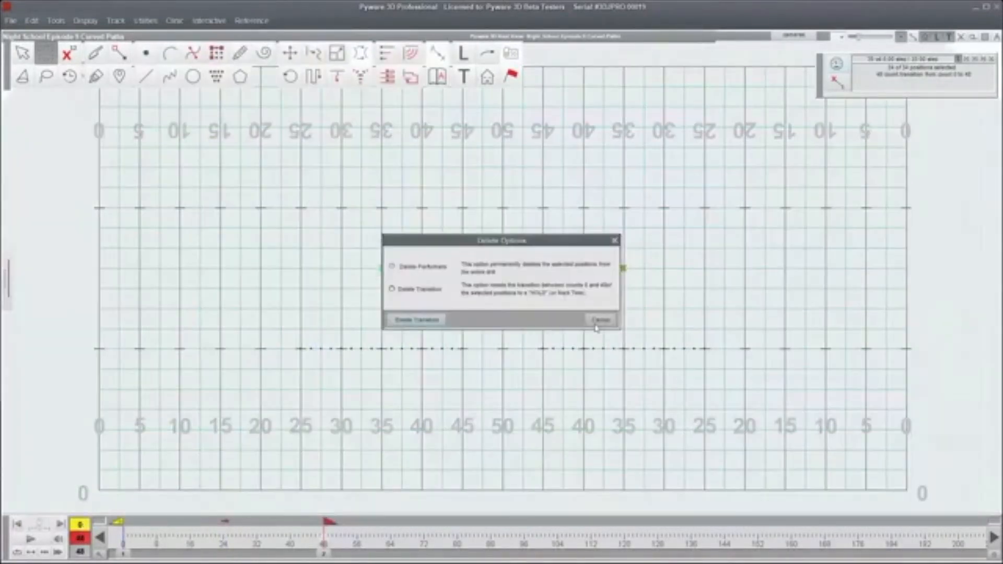
left_click(417, 268)
left_click(417, 319)
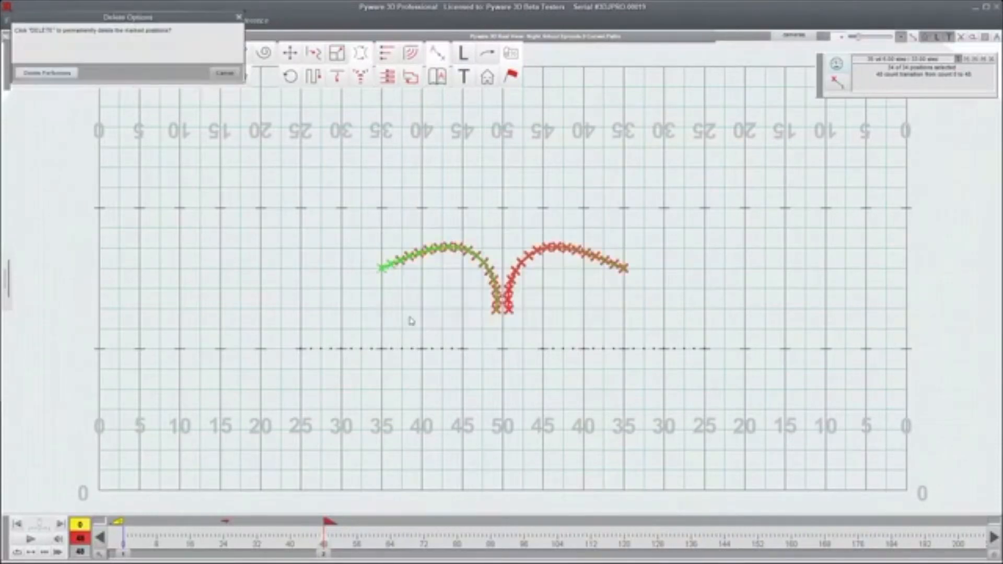
left_click(69, 75)
- At count 0, draw a line of 17 positions at 2-step intervals along the front hash from the side 1 30 to the 50 yard line
left_click(130, 544)
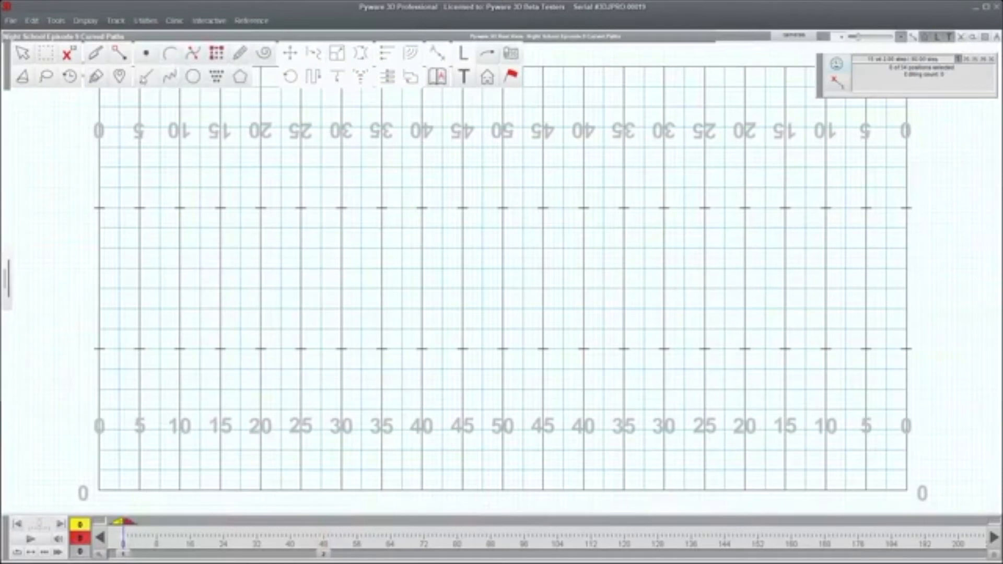
left_click(145, 77)
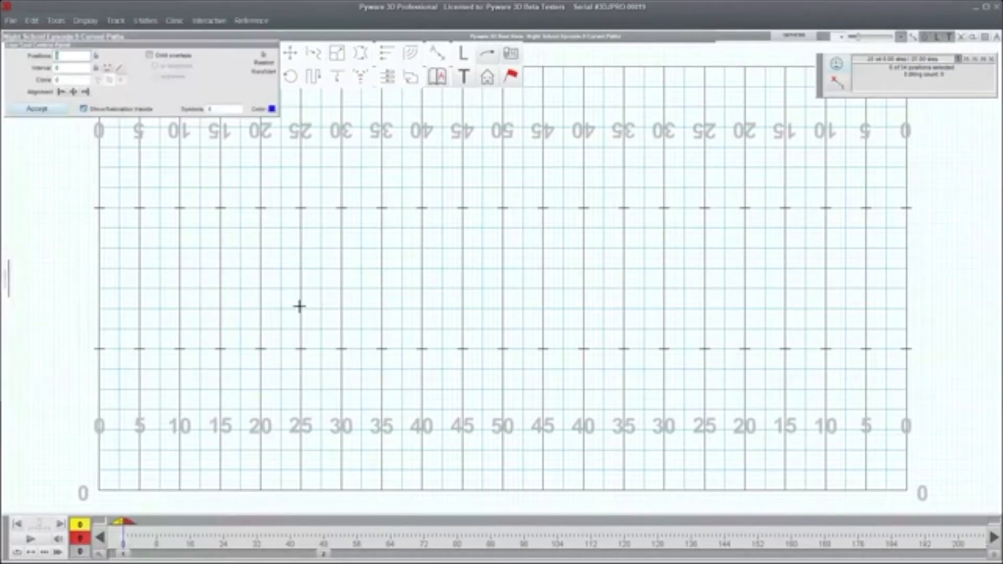
left_click(342, 348)
left_click(501, 349)
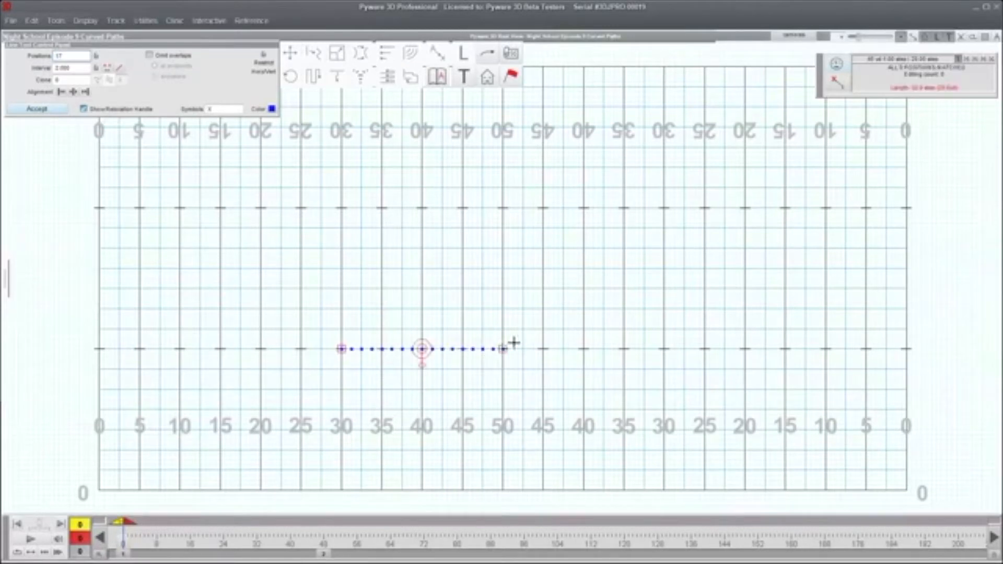
left_click(50, 111)
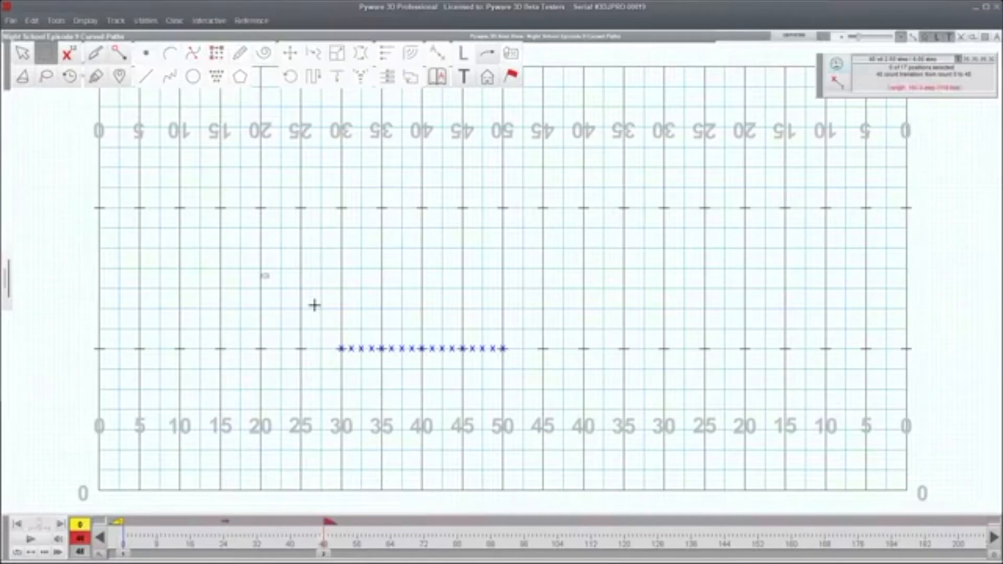
- Lasso the line and draw a reversed two-loop spiral behind the front hash, with its outer end on the hash at the side 2 45 yard line
left_click_drag(316, 302, 519, 374)
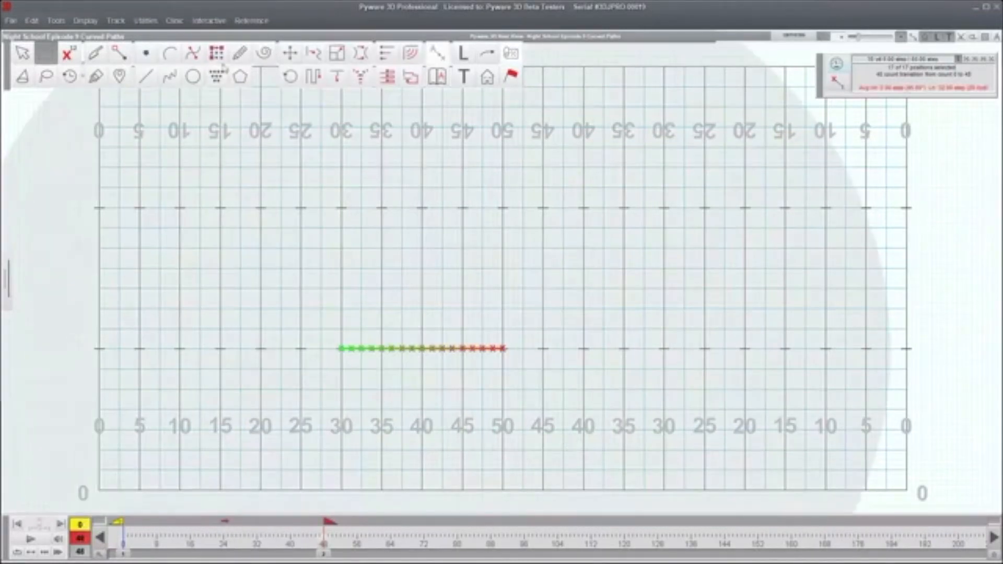
left_click(263, 55)
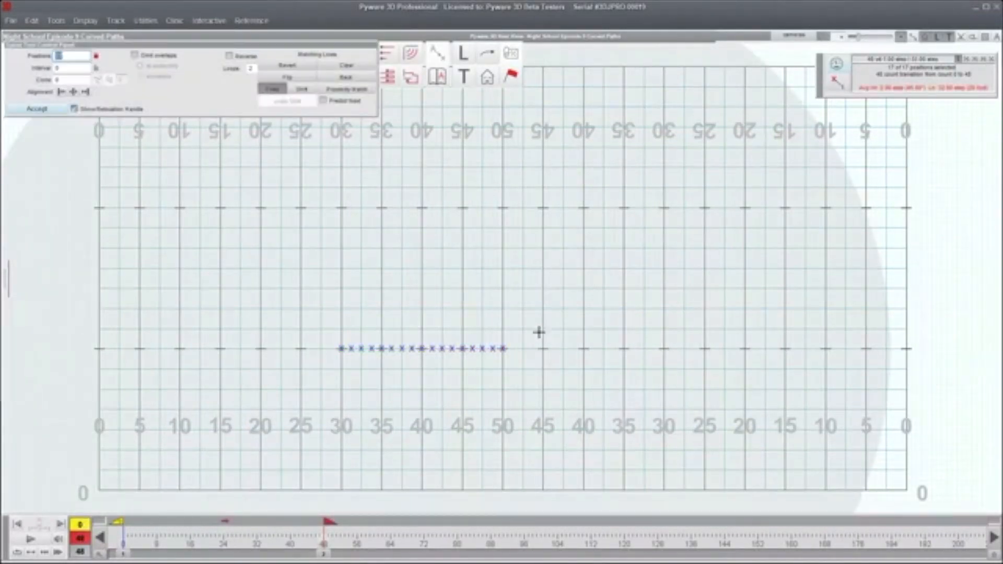
left_click(488, 281)
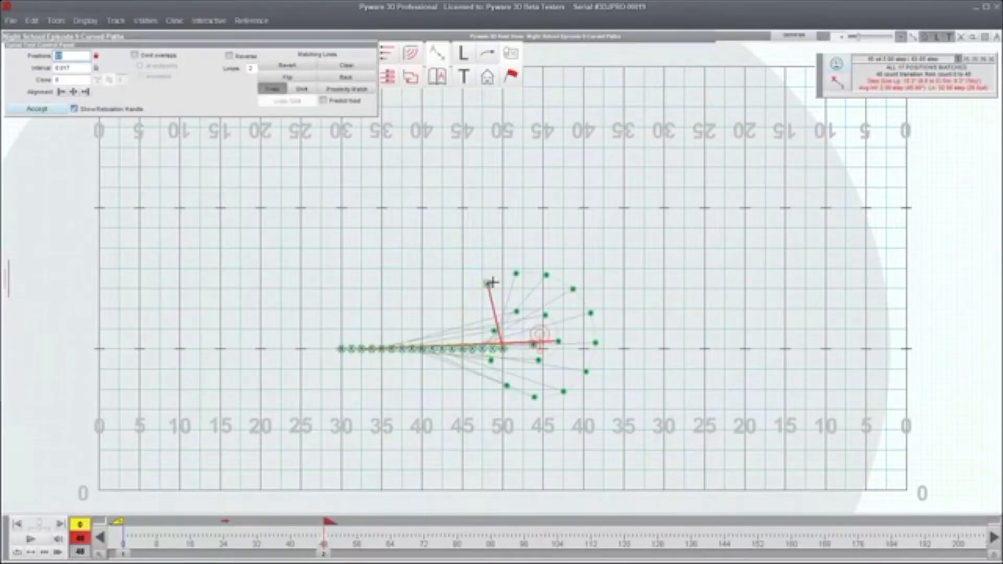
left_click(238, 60)
left_click_drag(486, 282, 563, 414)
left_click_drag(539, 335, 507, 273)
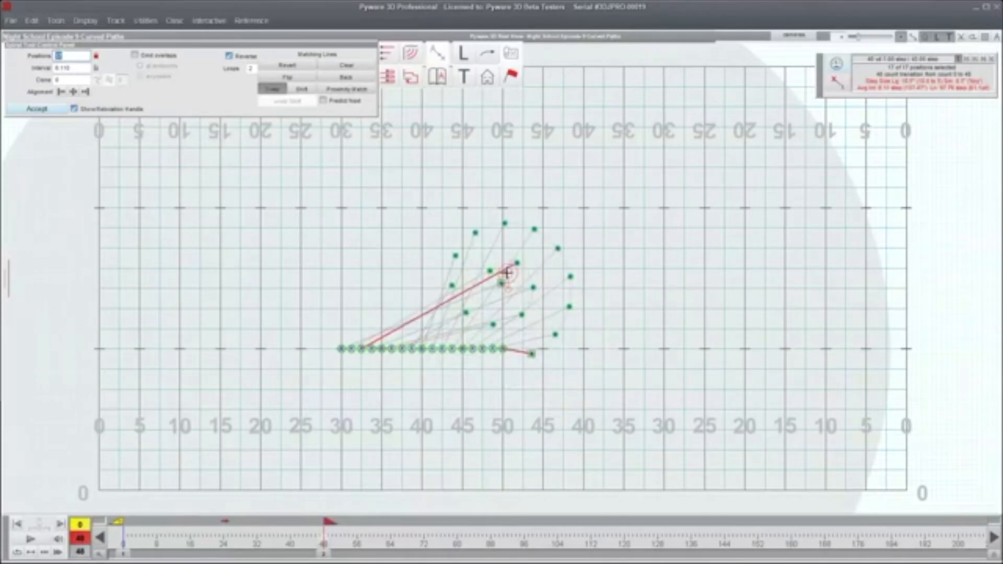
mouse_move(532, 353)
left_mouse_down()
mouse_move(524, 347)
mouse_move(544, 348)
left_mouse_up()
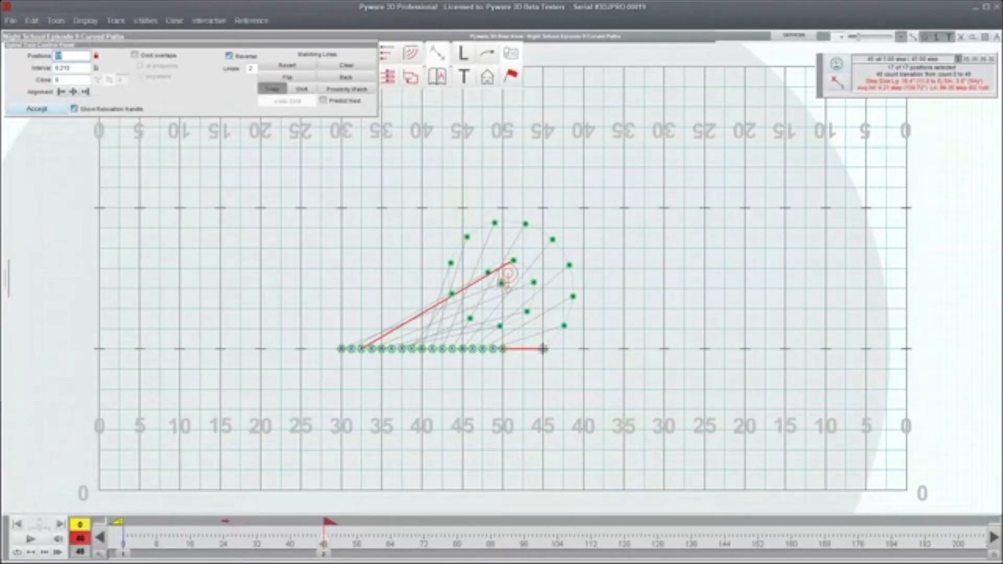
- Flip the matching lines between the line and the spiral, and accept the spiral shape
left_click(288, 78)
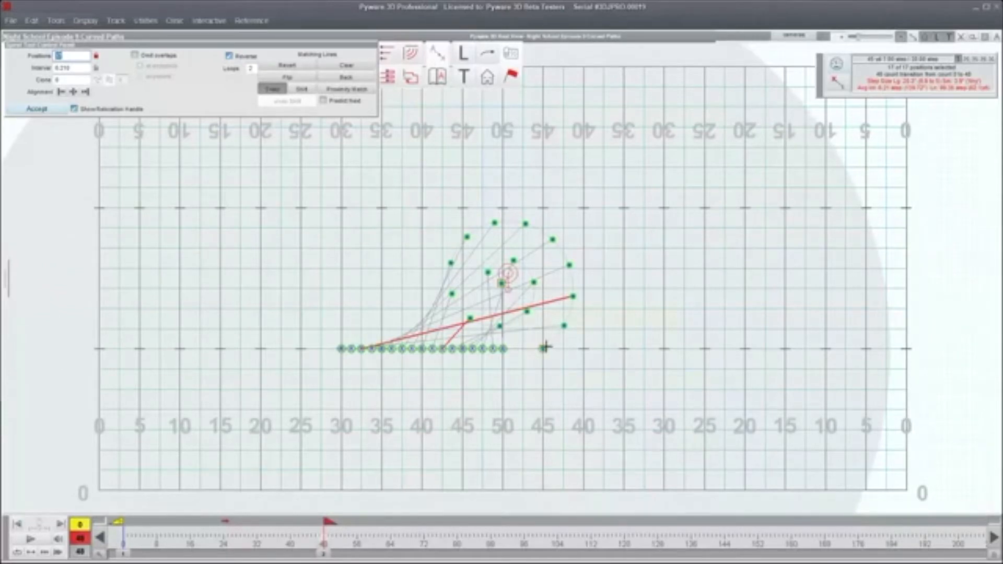
left_click(341, 348)
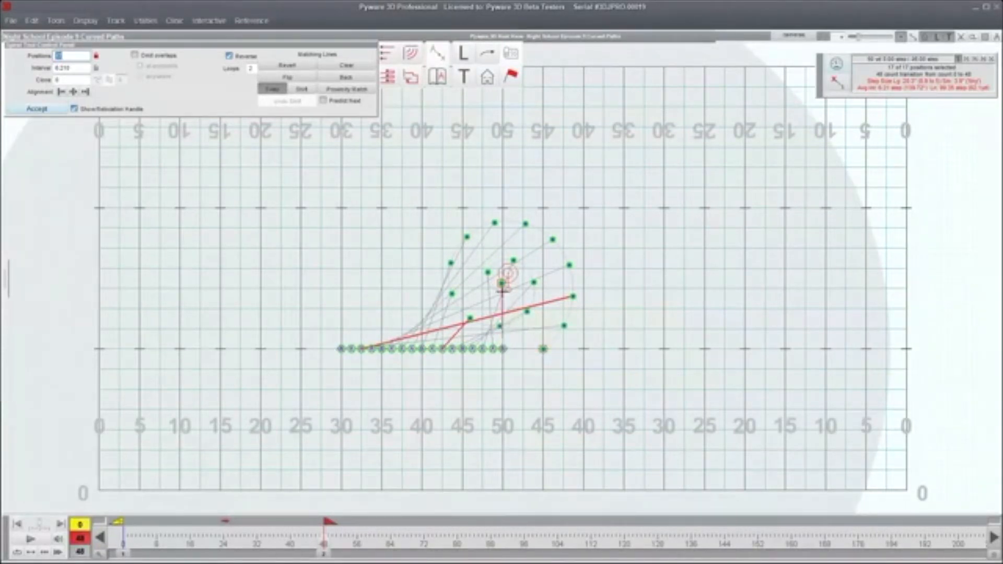
left_click(46, 110)
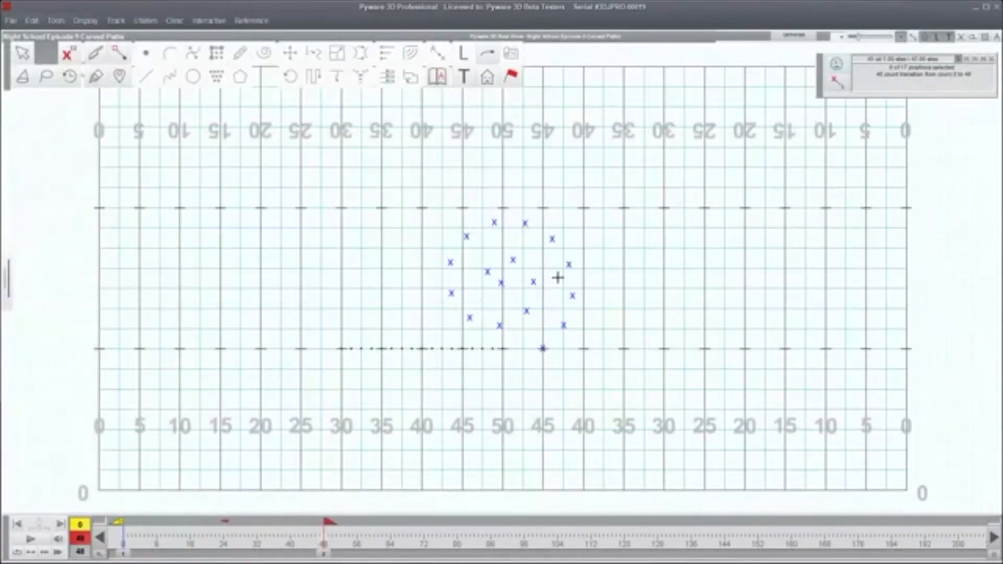
- Lasso the spiral, apply a curved Follow the Leader move, nudge the entry handle near the 45 yard line slightly backfield, and accept
left_click_drag(364, 191, 654, 400)
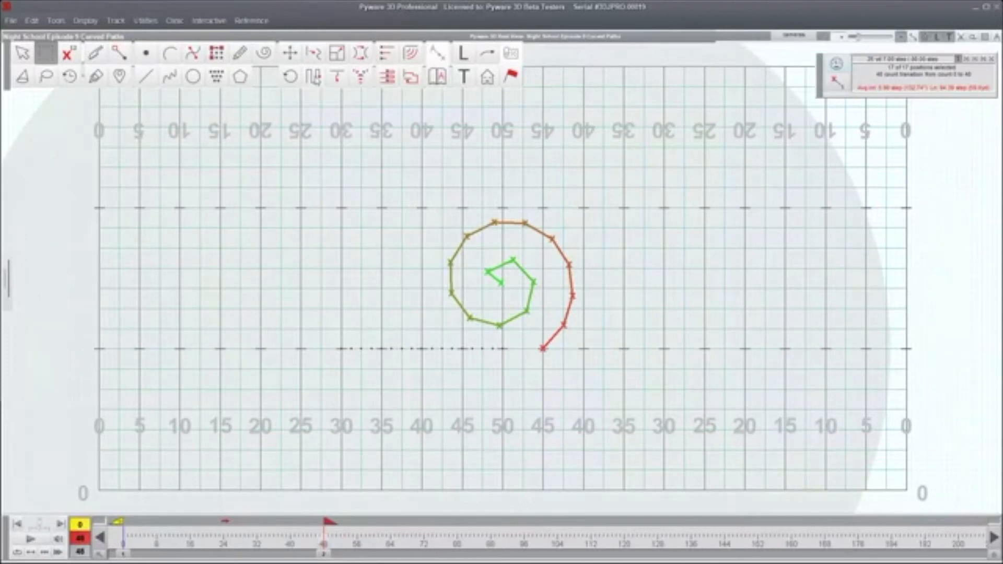
left_click(315, 78)
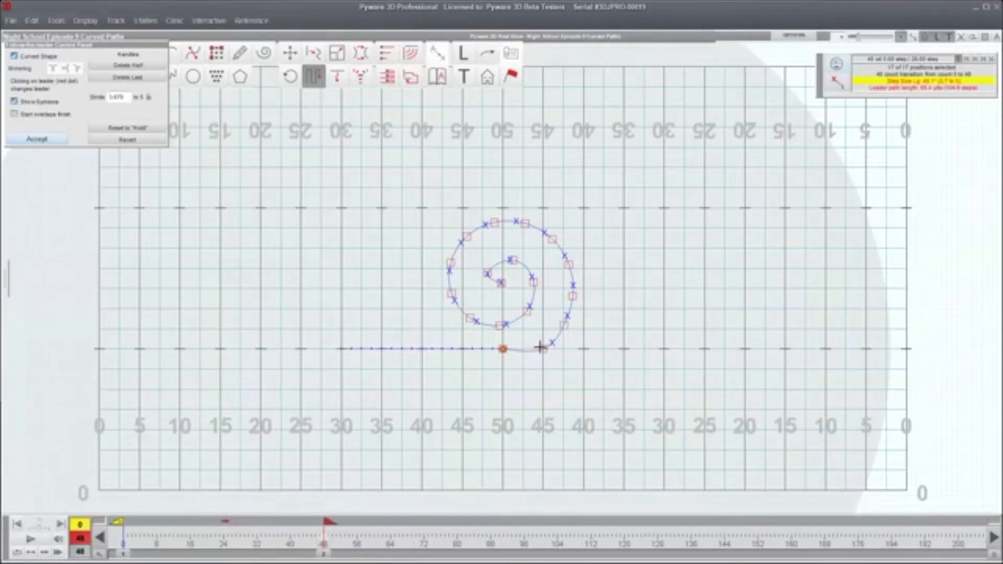
left_click_drag(543, 347, 544, 346)
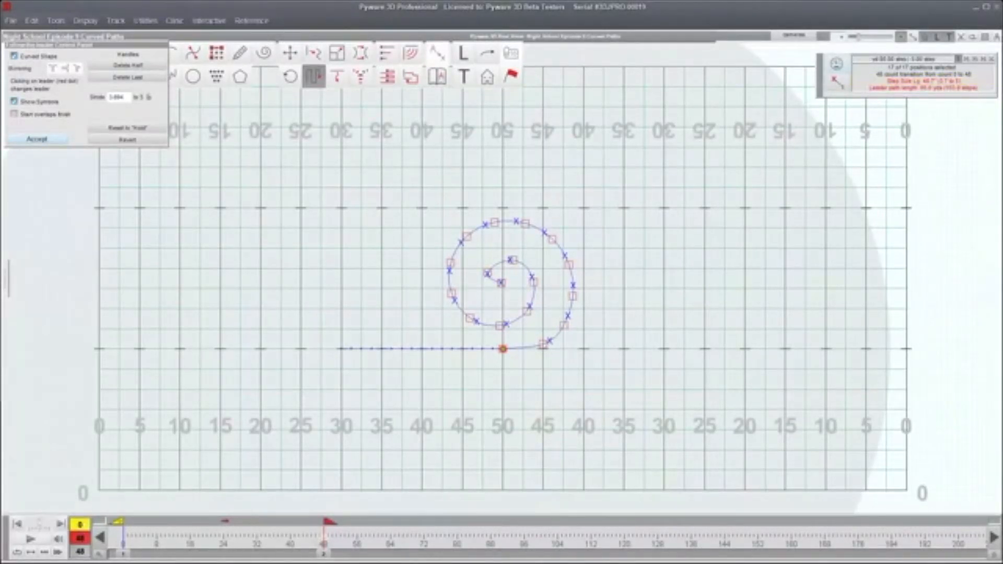
left_click(41, 540)
left_click(36, 139)
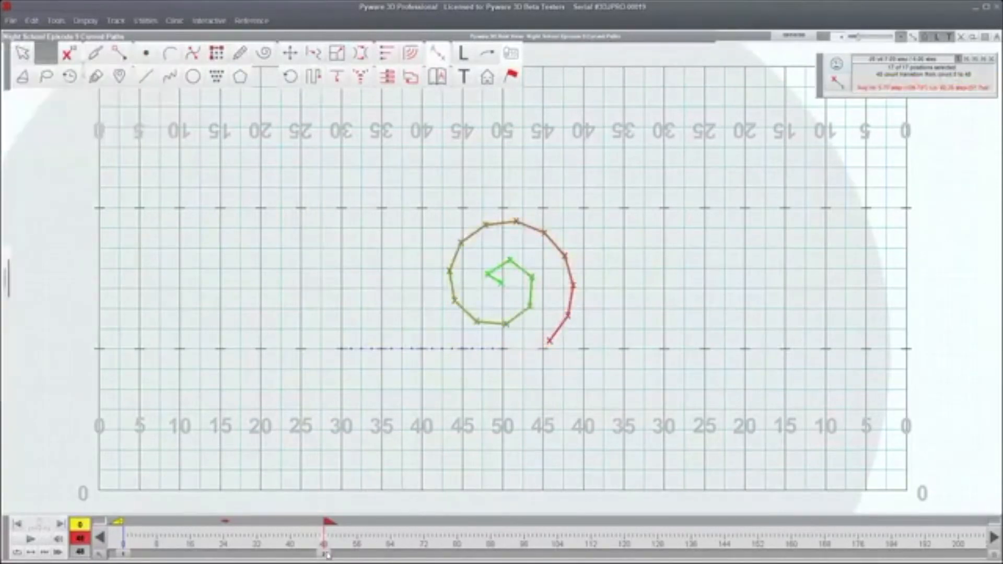
- Lengthen the transition between counts 0 and 48 by expanding it by 24 counts, and play the animation
left_click(145, 20)
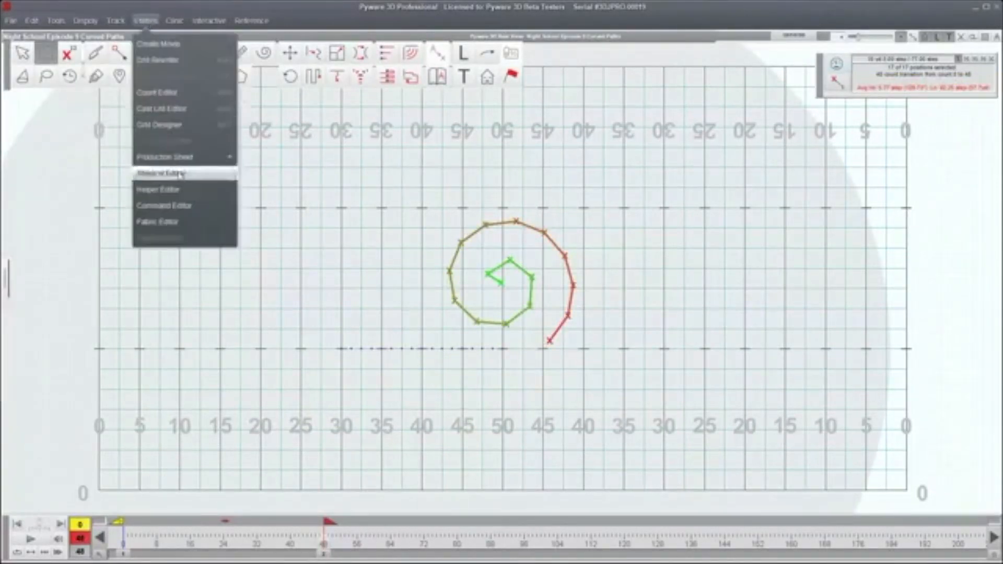
left_click(165, 94)
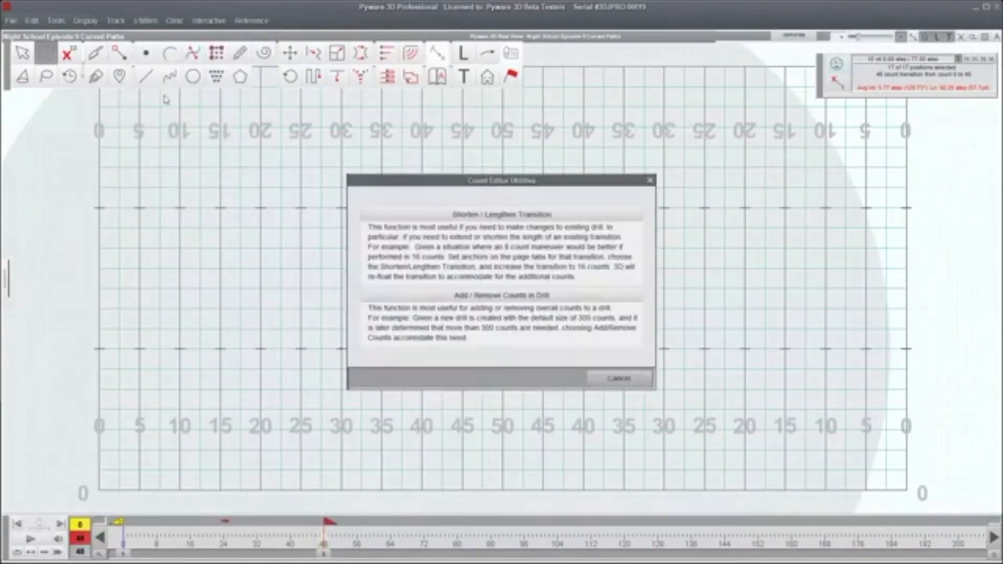
left_click(509, 237)
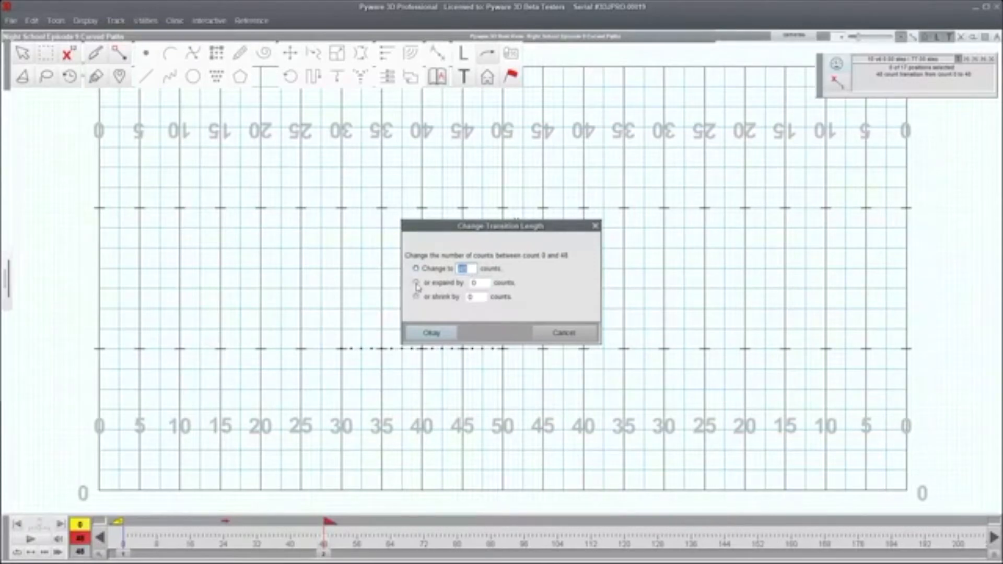
left_click(488, 283)
type("24")
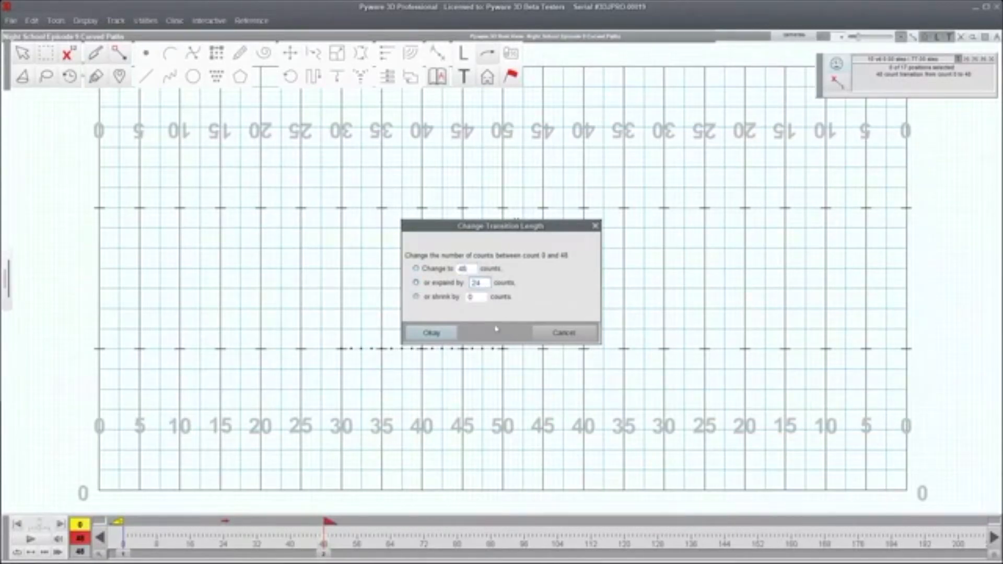
left_click(442, 333)
left_click(46, 538)
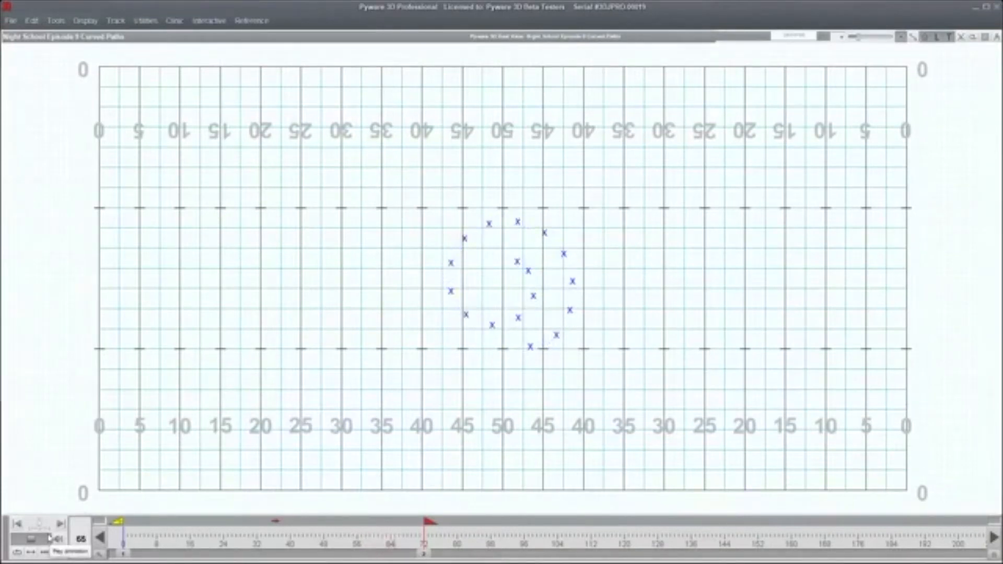
- Spotlight the lead position at the spiral's centre to display its path, and accept
left_click_drag(480, 261, 512, 297)
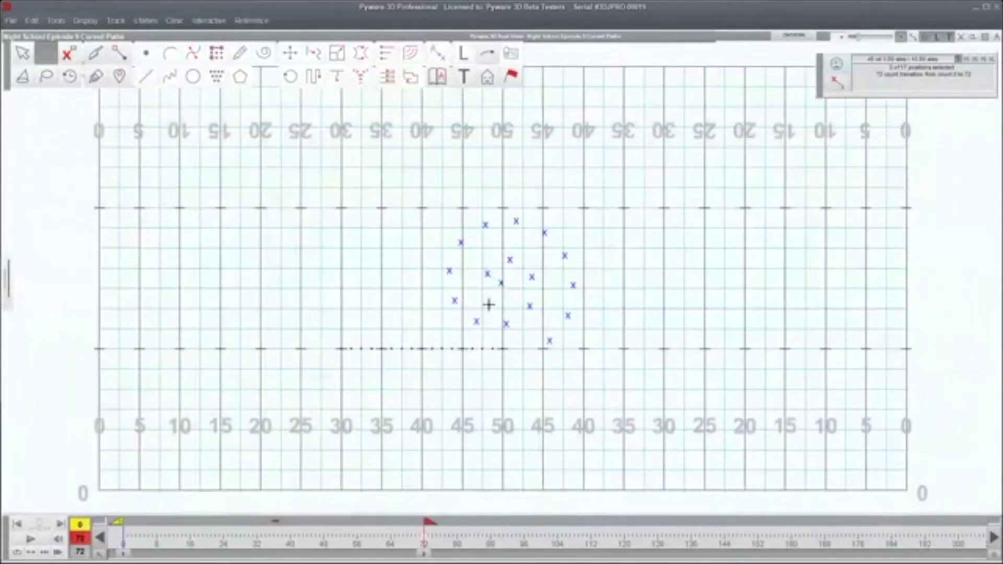
left_click(502, 283)
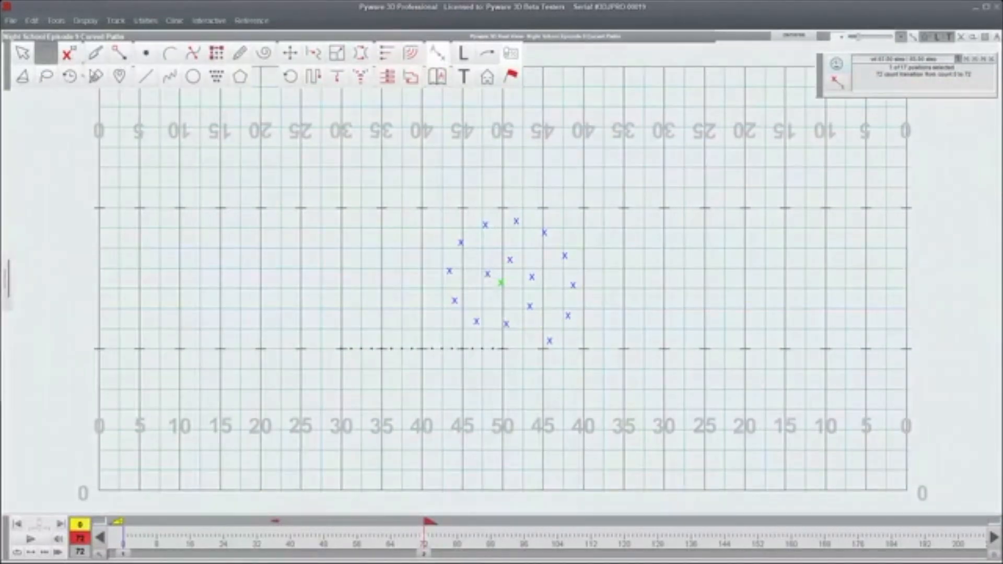
left_click(47, 78)
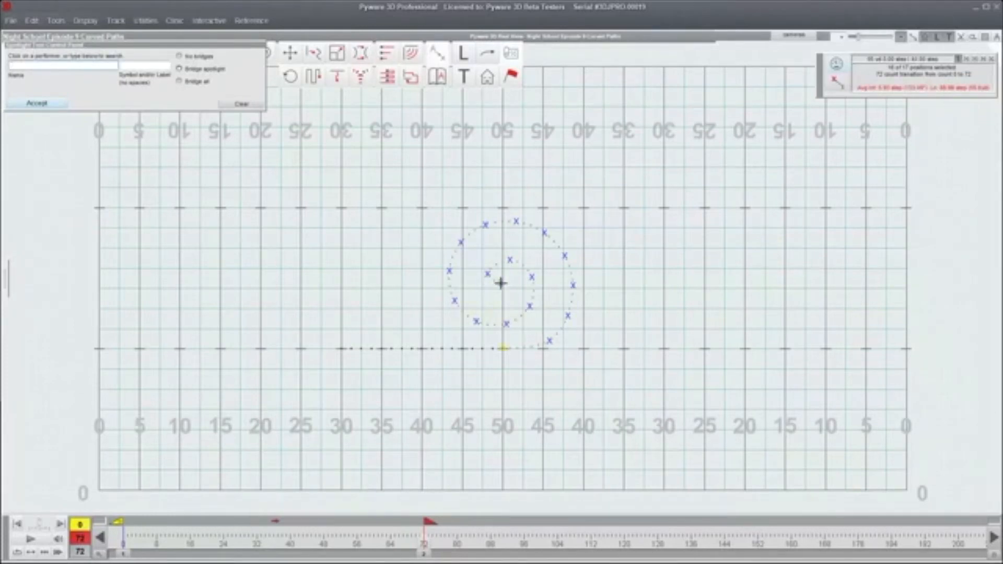
left_click(501, 283)
left_click(37, 103)
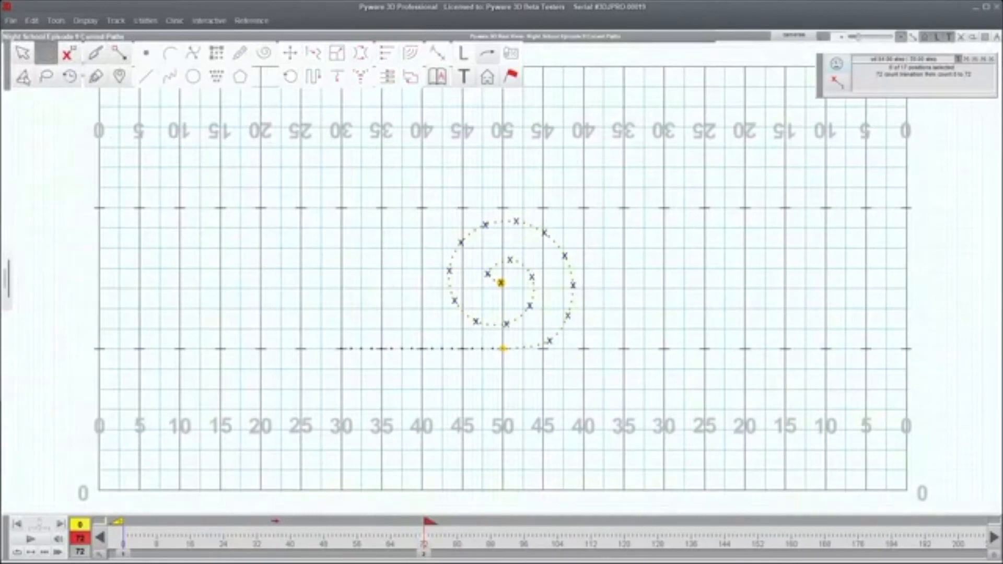
- Inspect the lead position's path and stride with the Adjuster tool, and close it
left_click(118, 55)
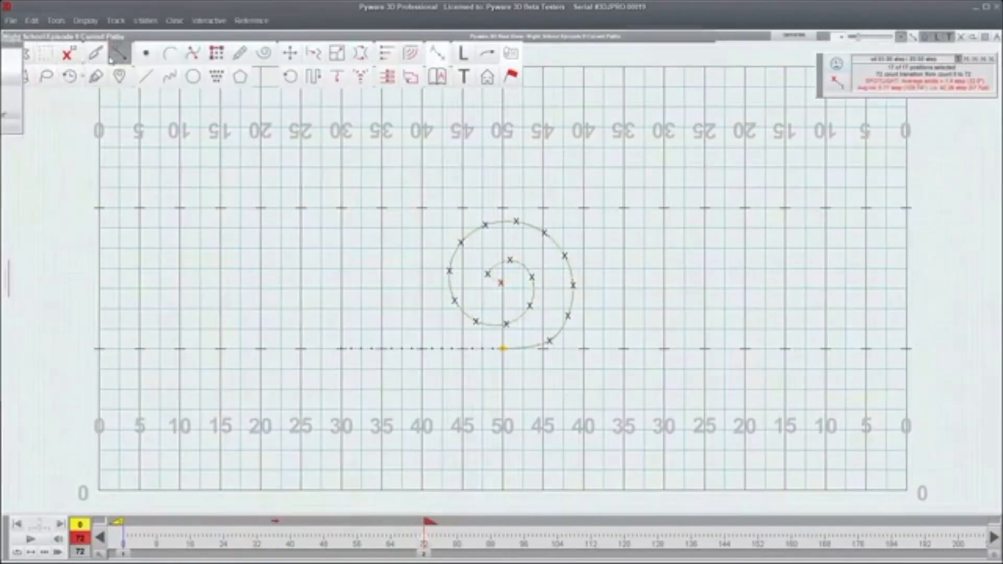
left_click(501, 283)
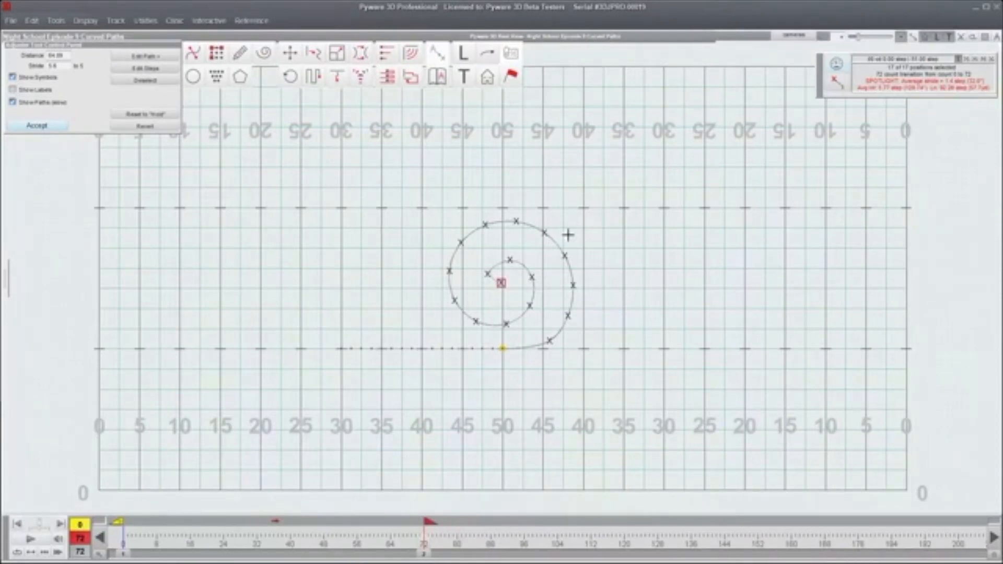
key("Return")
left_click_drag(403, 202, 572, 367)
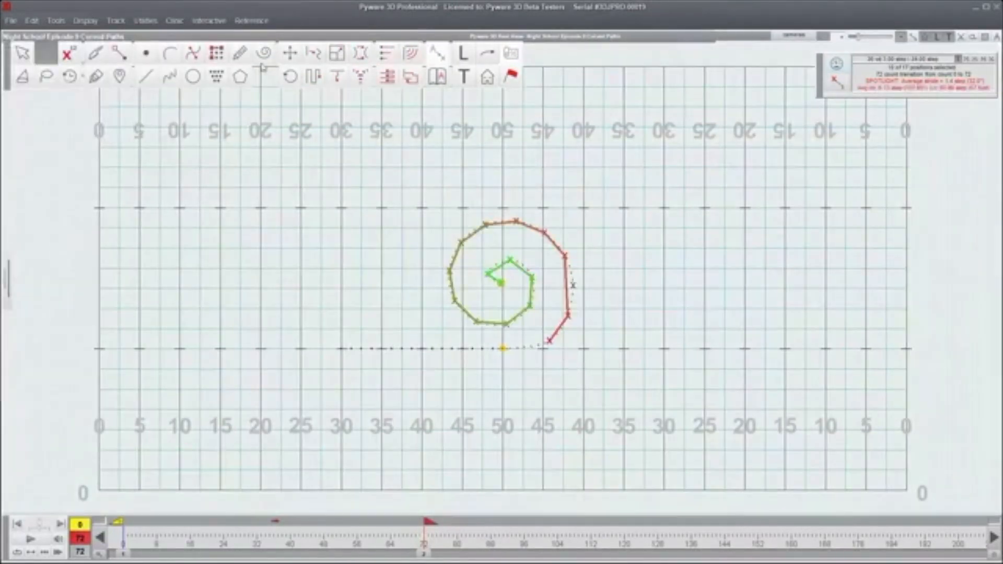
left_click(317, 80)
left_click(315, 78)
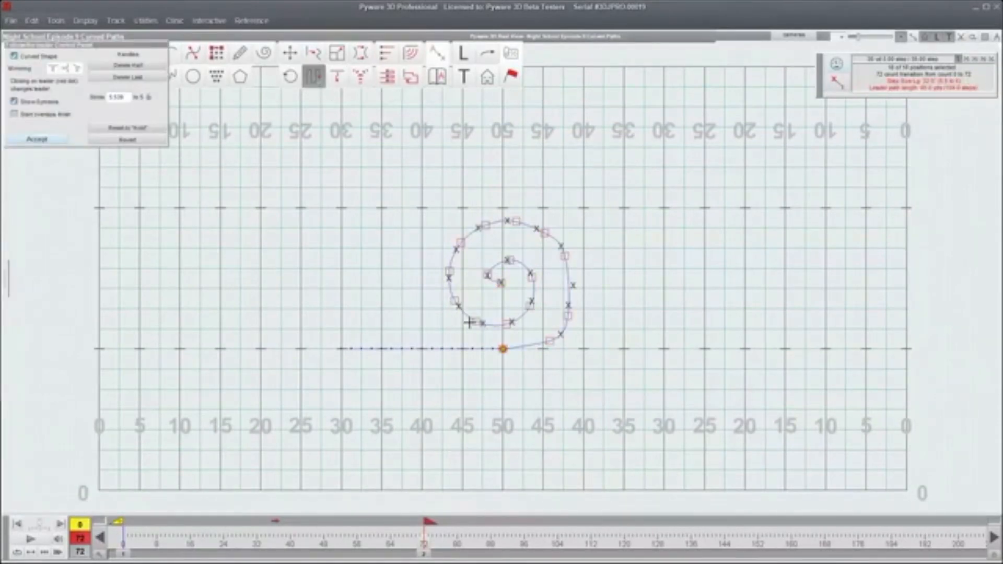
key("Return")
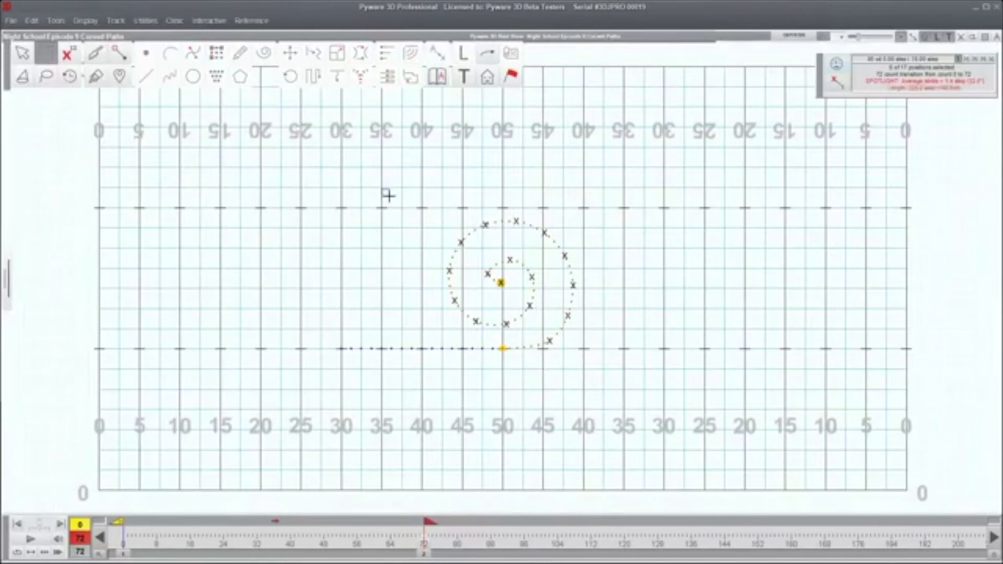
- Turn off the spotlight on the lead position and lasso all positions of the spiral
left_click_drag(385, 195, 707, 430)
left_click(44, 80)
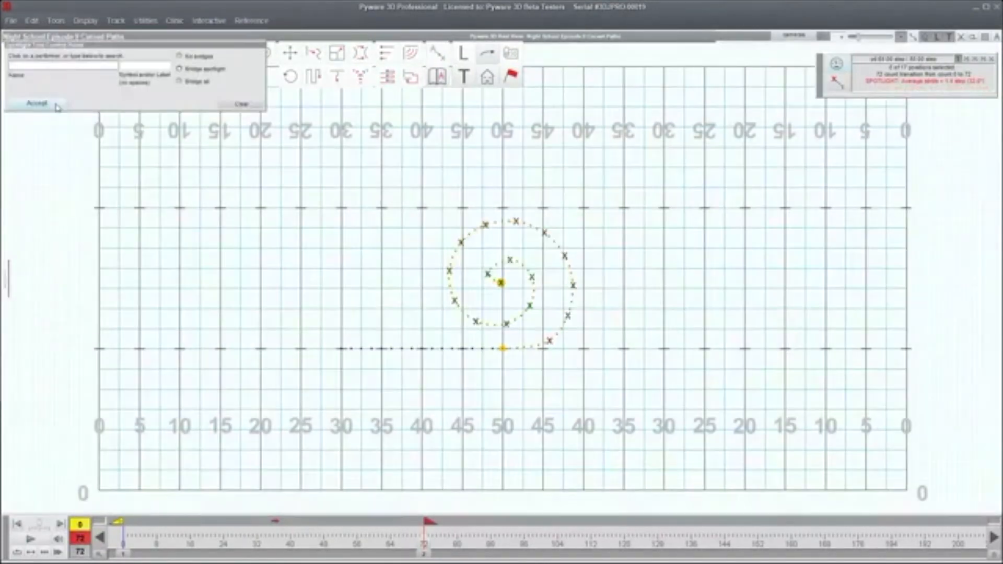
left_click(45, 104)
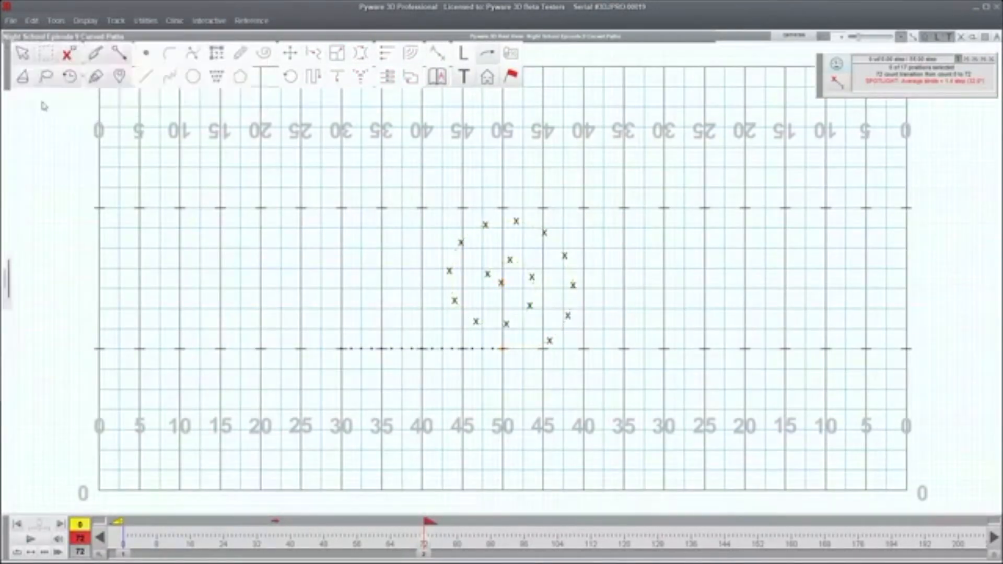
left_click_drag(418, 198, 700, 465)
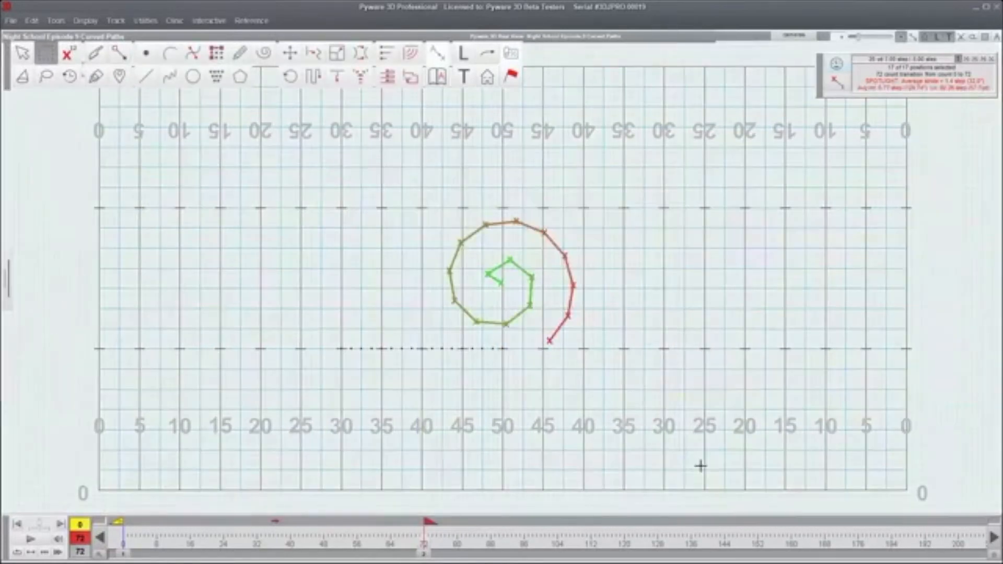
- Delete the spiral transition between counts 0 and 72 for all 17 positions, and reselect the resulting line
left_click(312, 77)
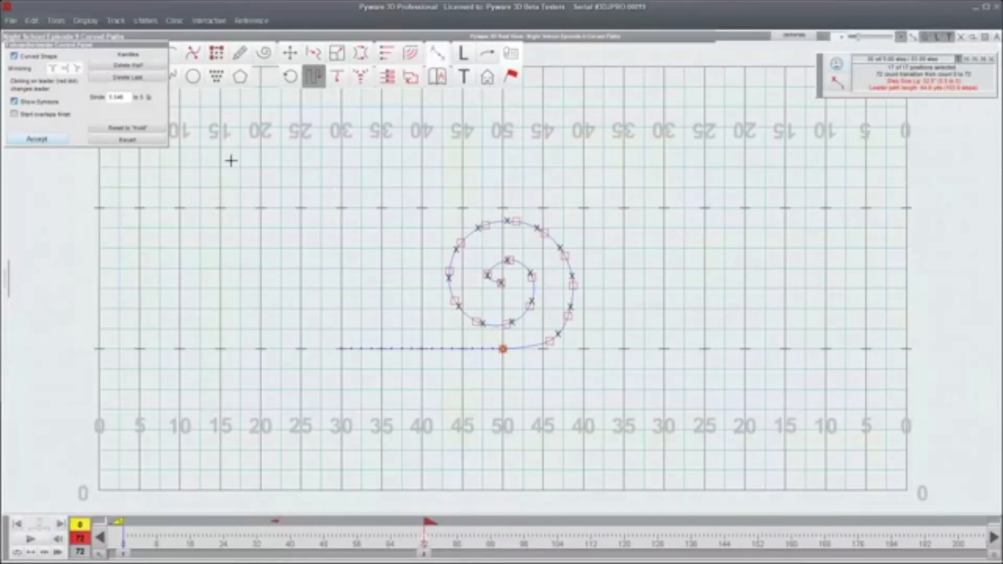
key("Escape")
left_click_drag(421, 213, 662, 399)
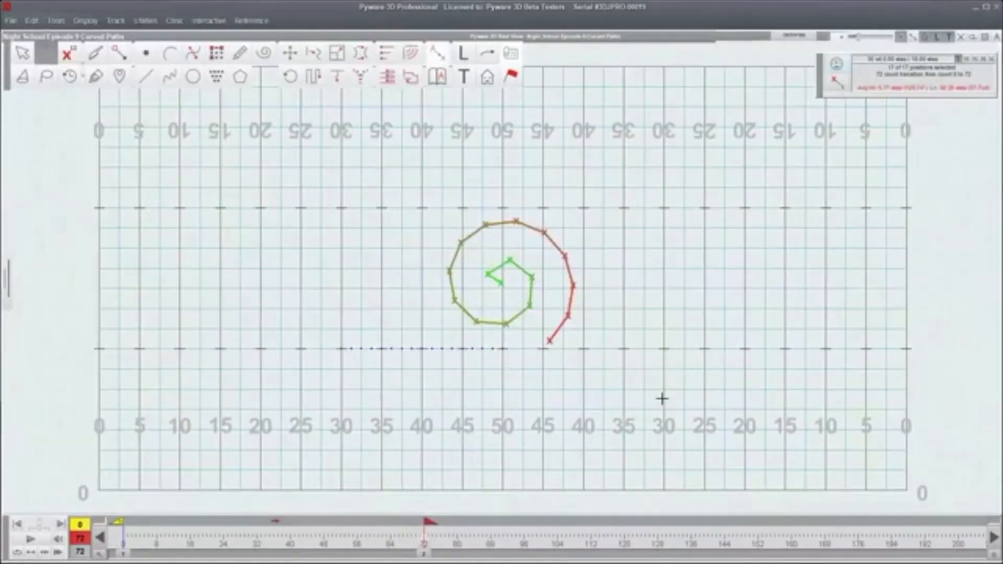
key("Delete")
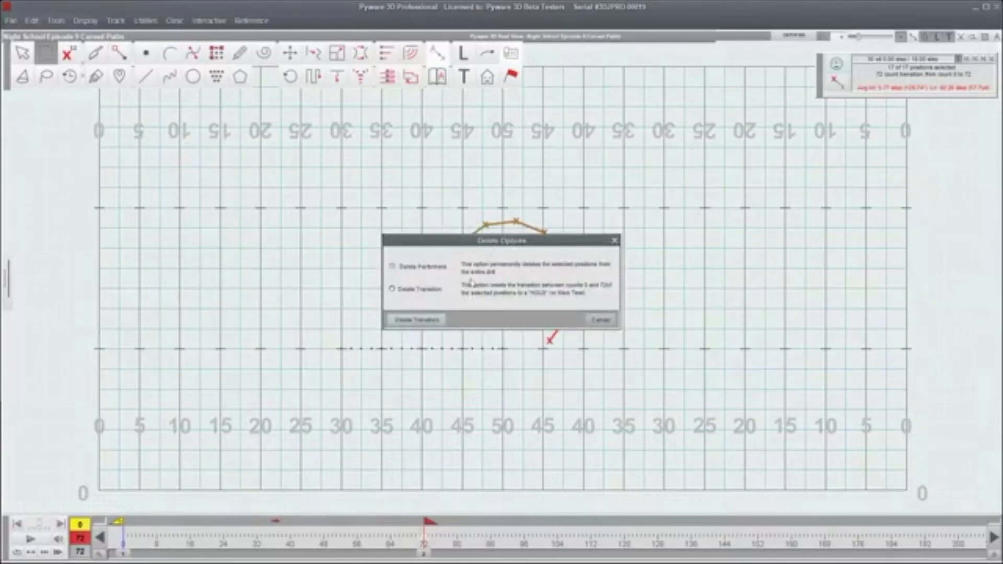
left_click(415, 319)
left_click_drag(180, 264, 517, 397)
left_click_drag(239, 214, 538, 416)
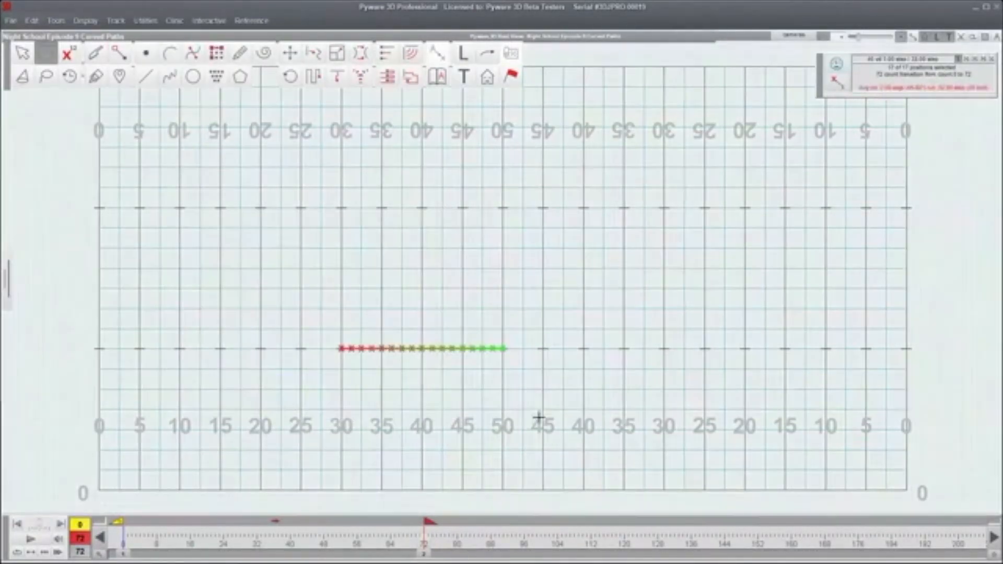
- Use the Track tool to plot a curved loop path that leaves the line's 50-yard end and returns to it
left_click(337, 77)
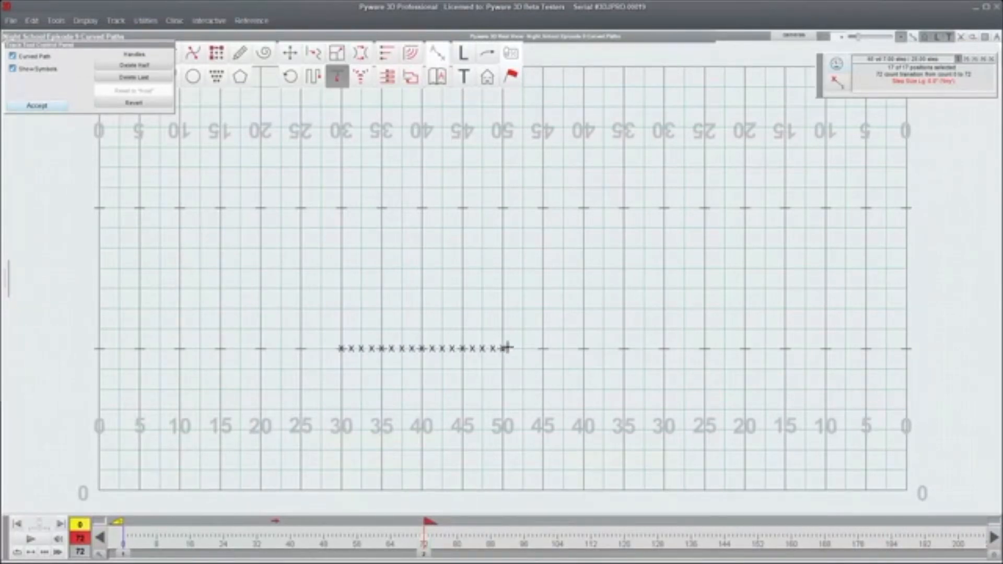
left_click(422, 268)
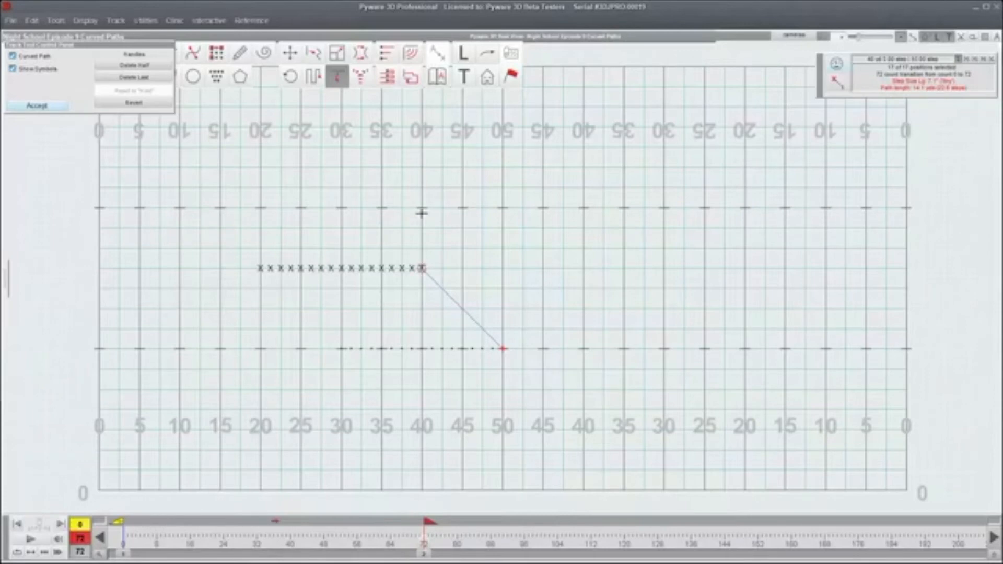
left_click(462, 208)
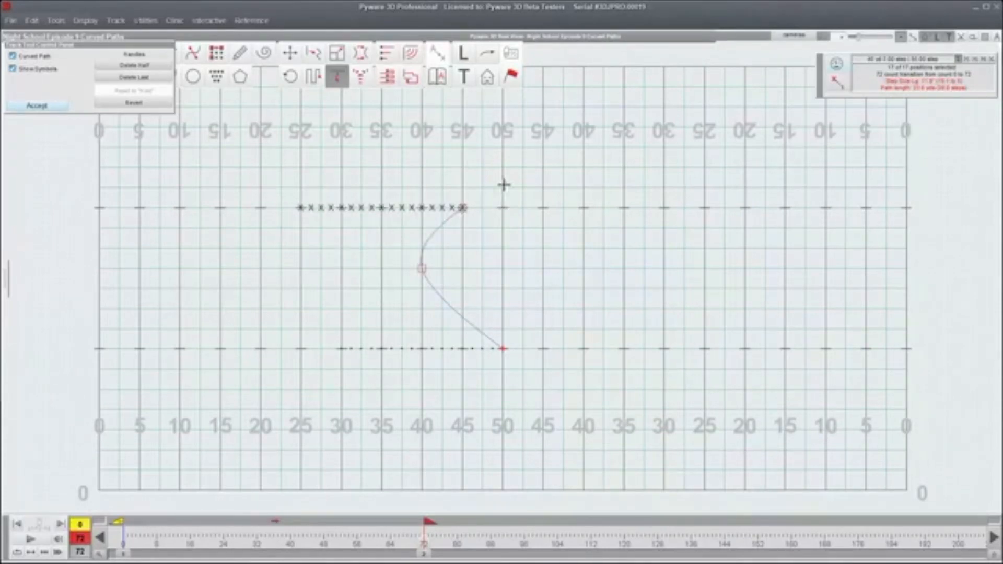
left_click(543, 268)
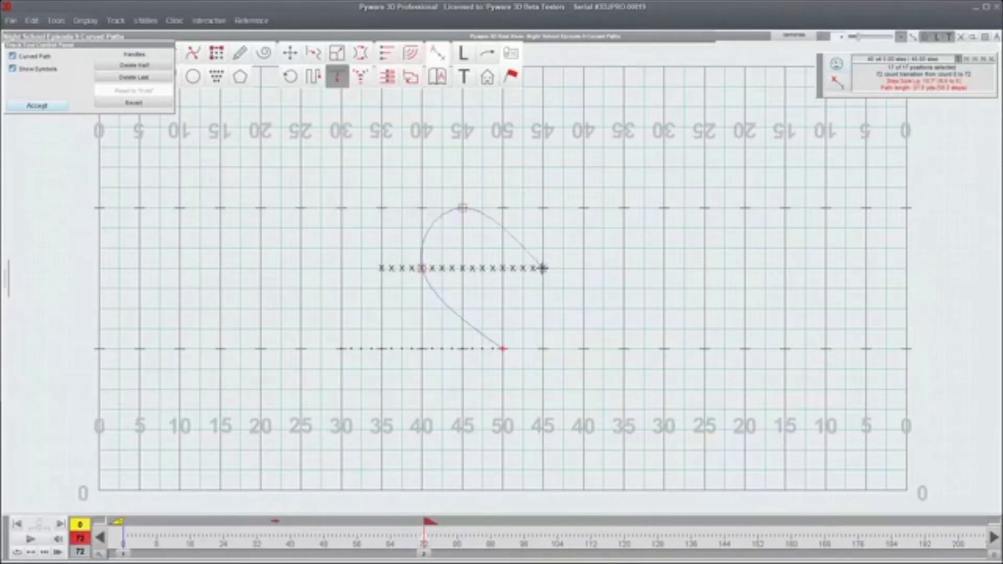
left_click(503, 348)
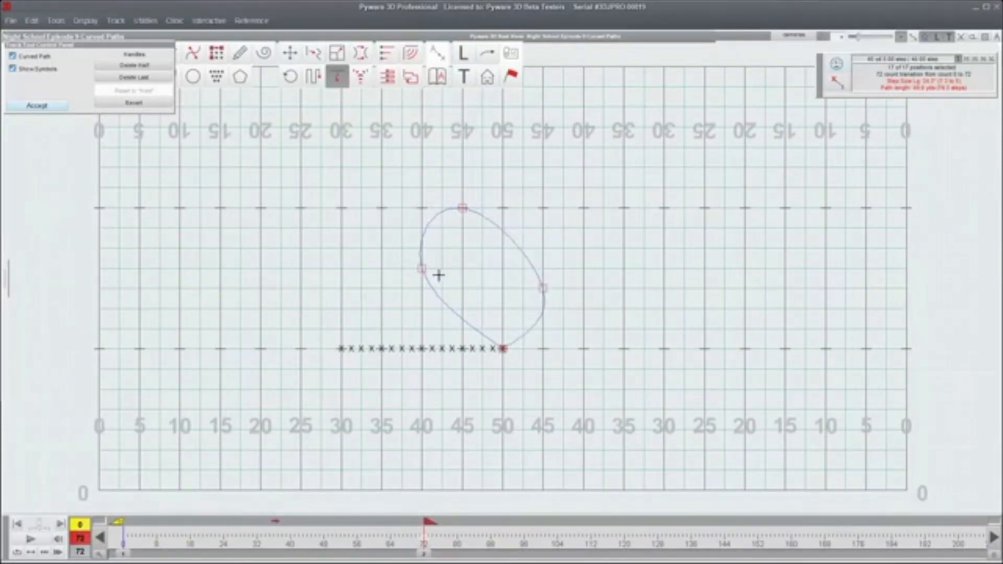
- Reshape the loop into a small, roughly circular path between the two 45-yard lines, and play the animation
left_click_drag(421, 267, 462, 290)
left_click_drag(462, 208, 502, 247)
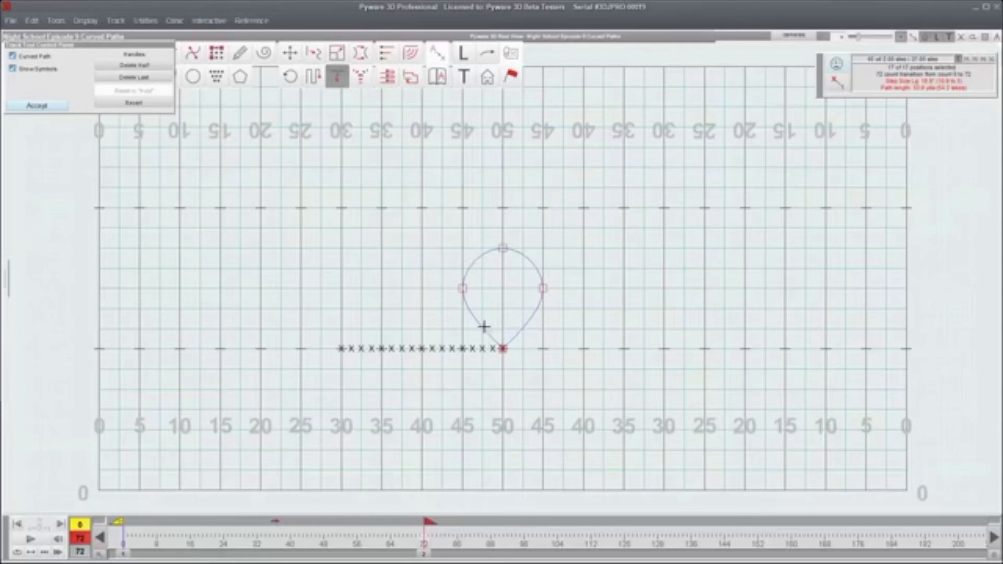
left_click_drag(463, 287, 462, 309)
left_click_drag(504, 247, 542, 308)
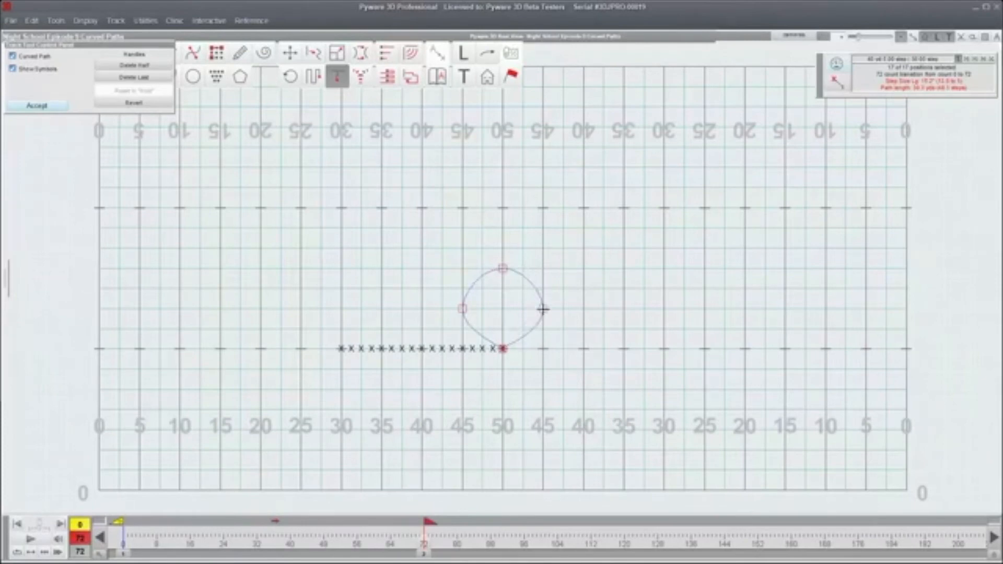
left_click(42, 533)
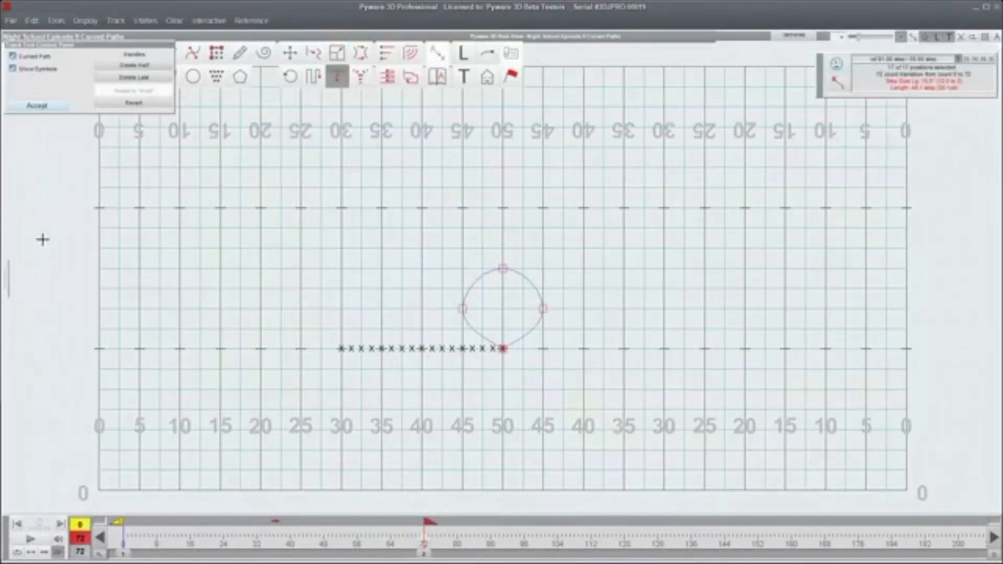
- Turn off the curve on the track path and delete two of its handles
left_click(33, 56)
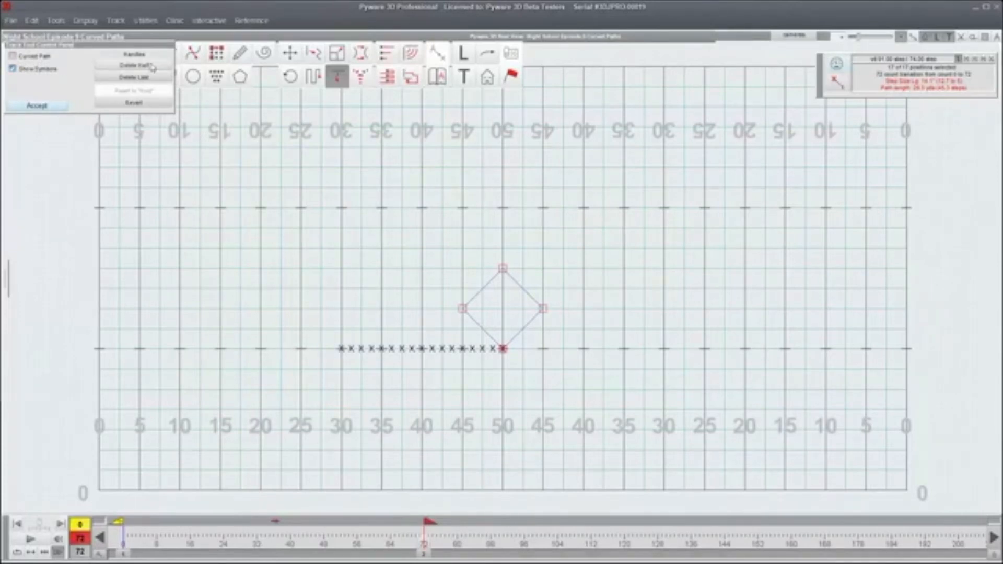
left_click(156, 80)
left_click(157, 77)
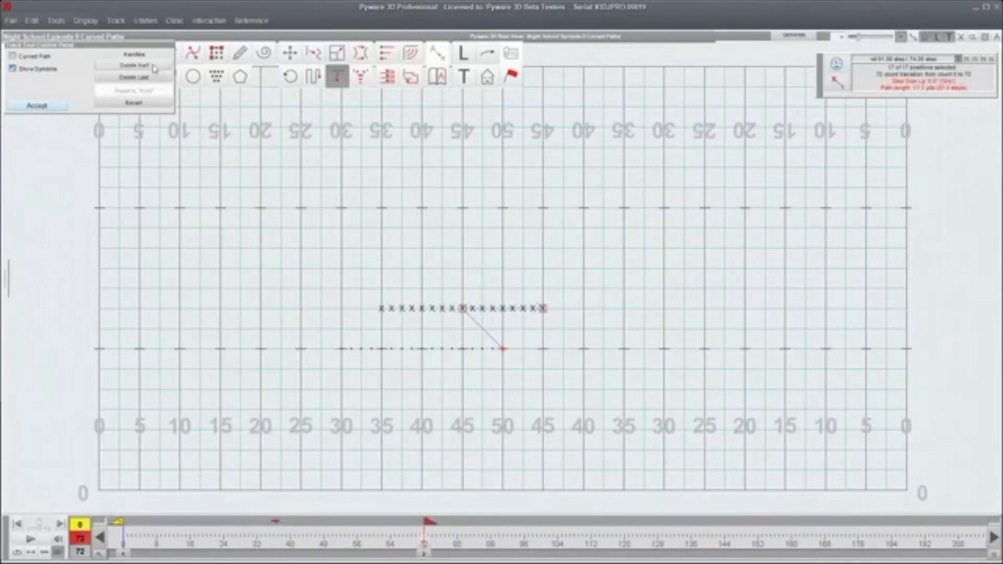
- Move the path's end onto the 50-yard line, add and reposition handles to form a zigzag, and accept the track path
left_click_drag(543, 308, 502, 248)
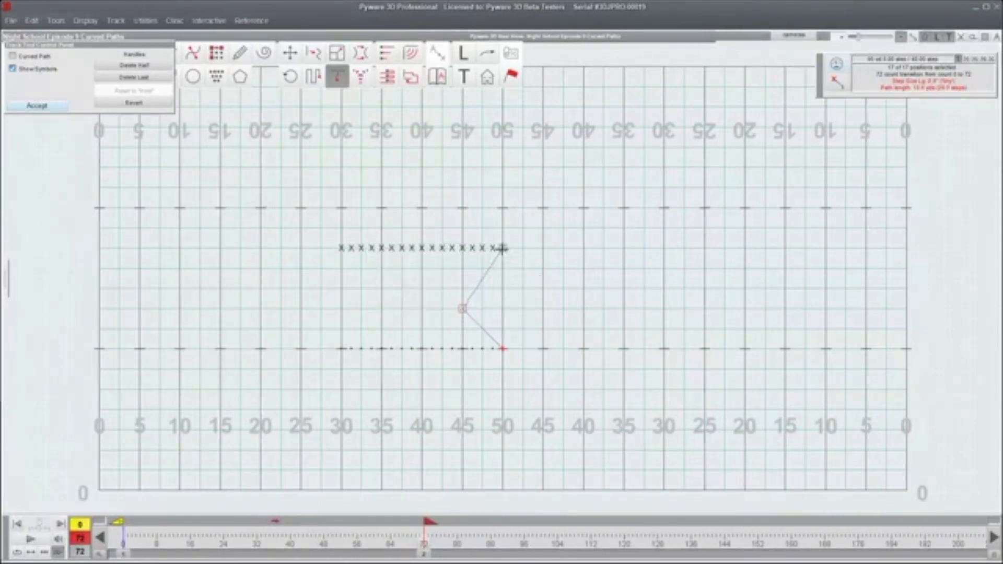
left_click(477, 279)
left_click_drag(481, 328, 458, 362)
left_click_drag(464, 308, 421, 304)
left_click_drag(480, 278, 513, 308)
left_click_drag(457, 363, 416, 393)
left_click_drag(422, 303, 441, 318)
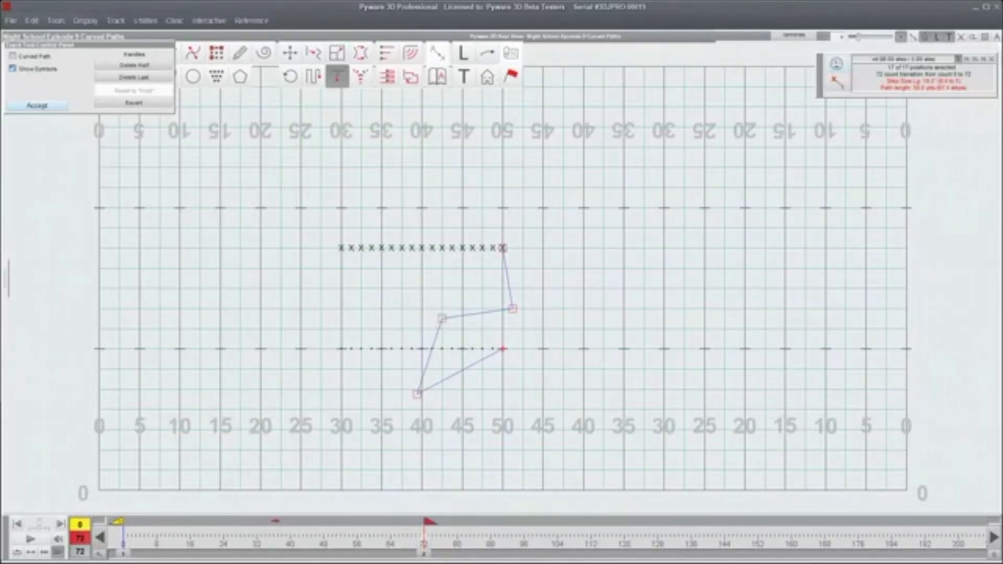
left_click(46, 540)
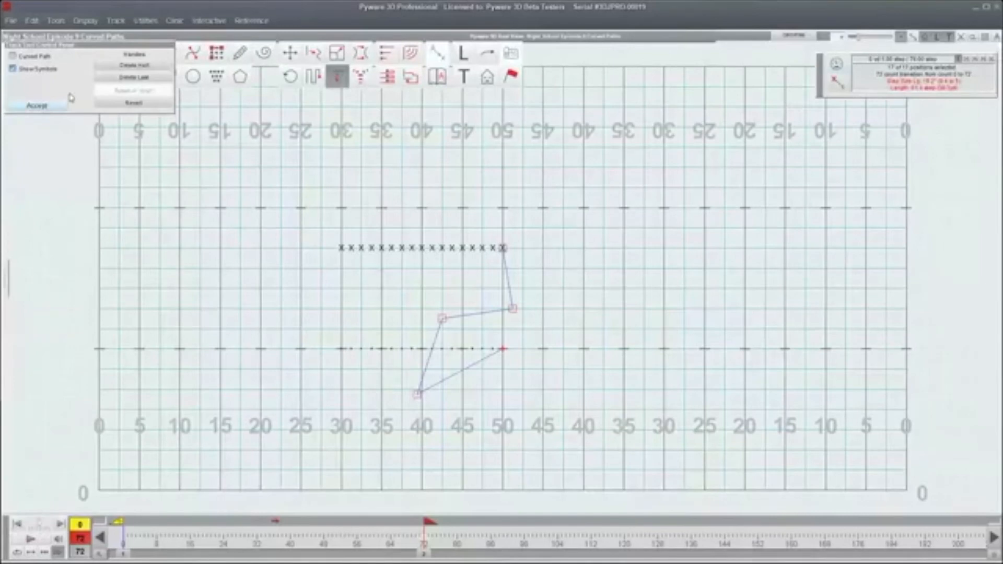
left_click(37, 105)
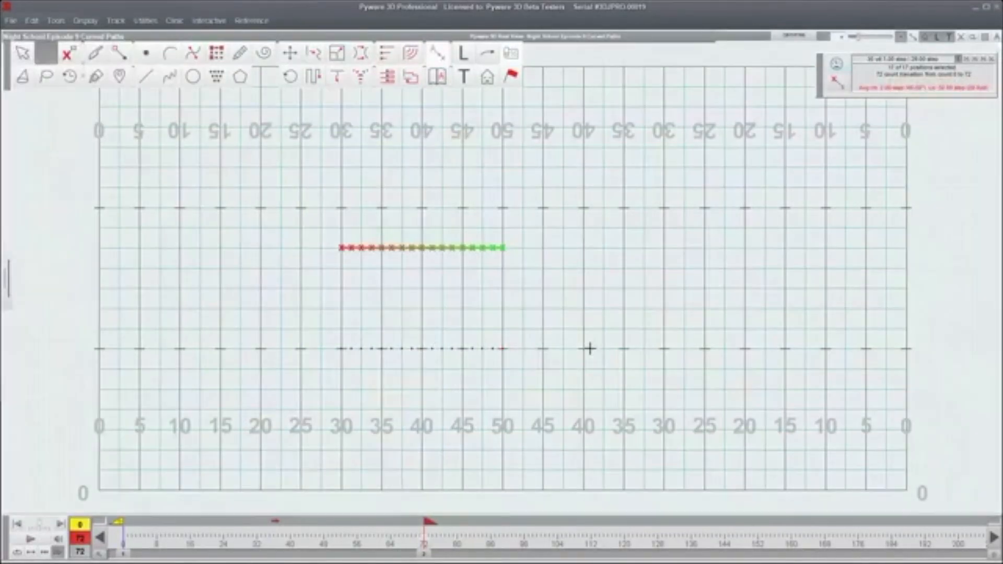
- Display the performers' paths and lasso only the lead position at the line's 50-yard end
left_click(911, 38)
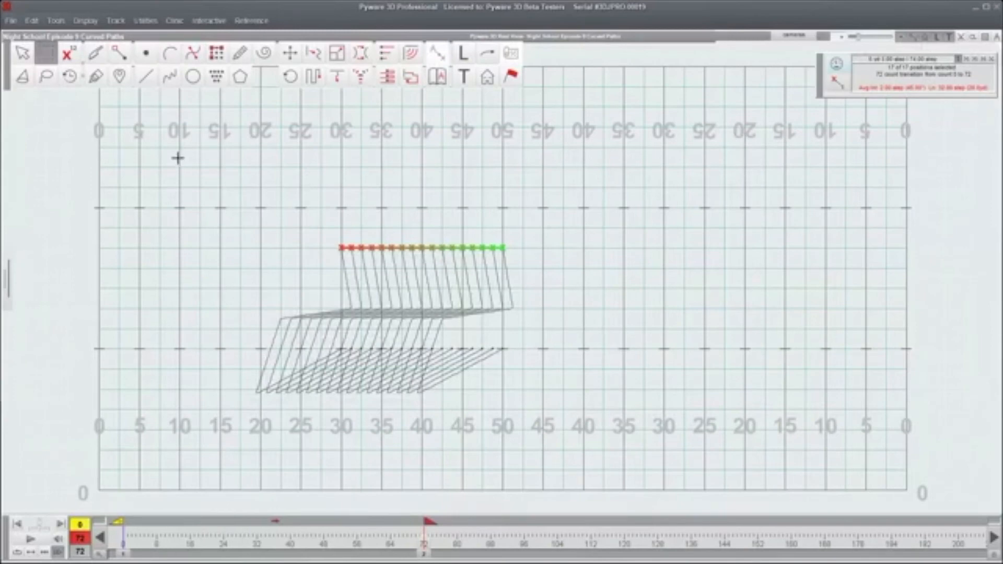
left_click(46, 77)
mouse_move(514, 246)
left_mouse_down()
mouse_move(508, 239)
mouse_move(508, 261)
left_mouse_up()
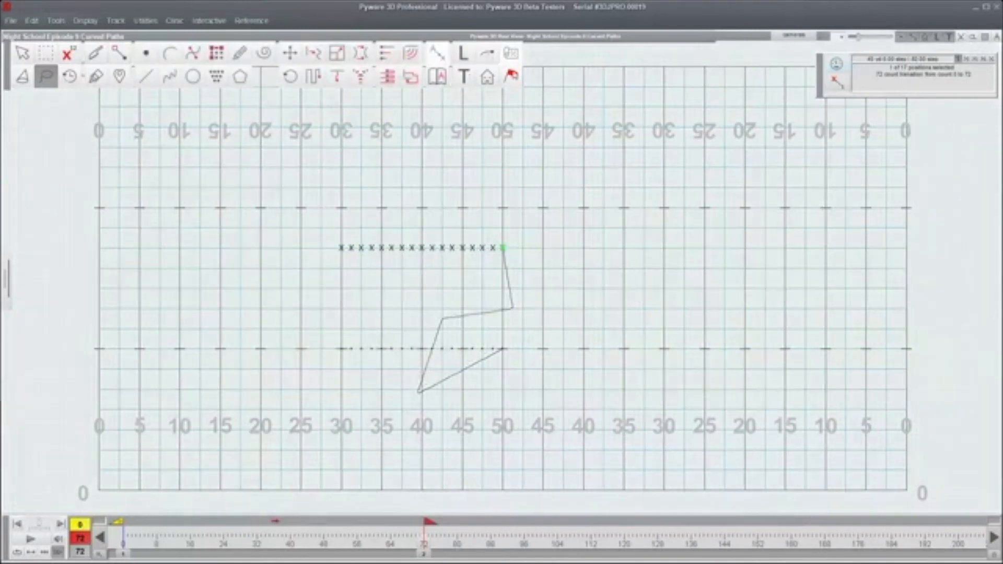
- Create an arrow from the lead position's path and accept it
left_click(487, 55)
left_click(152, 143)
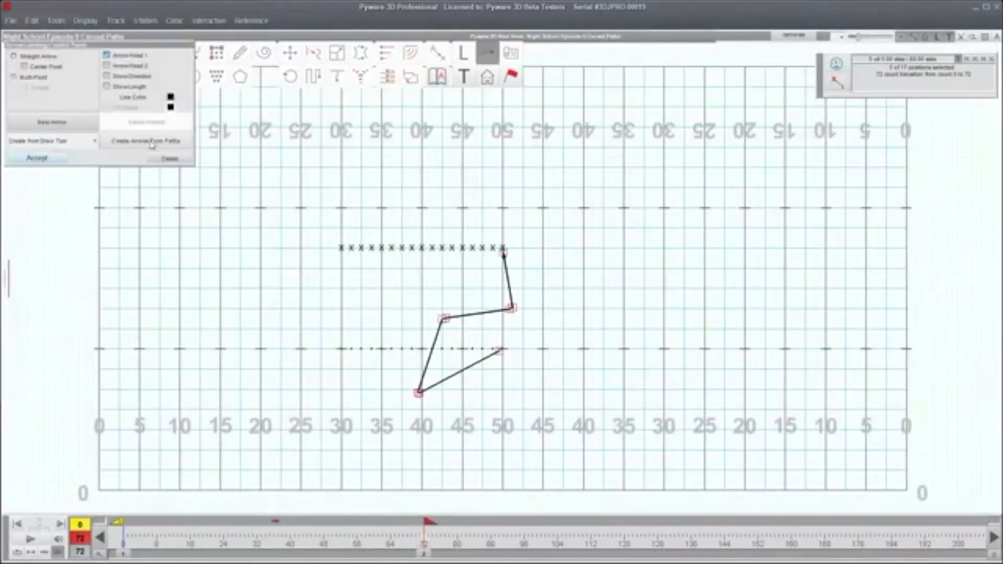
left_click(36, 159)
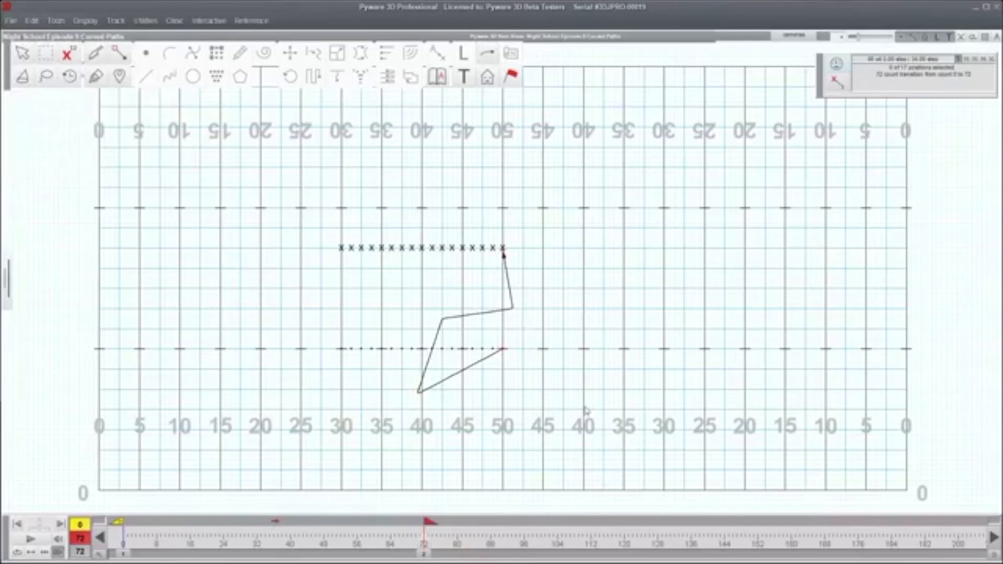
- Delete the last handle of the zigzag arrow and accept, and turn off the path display
left_click(504, 254)
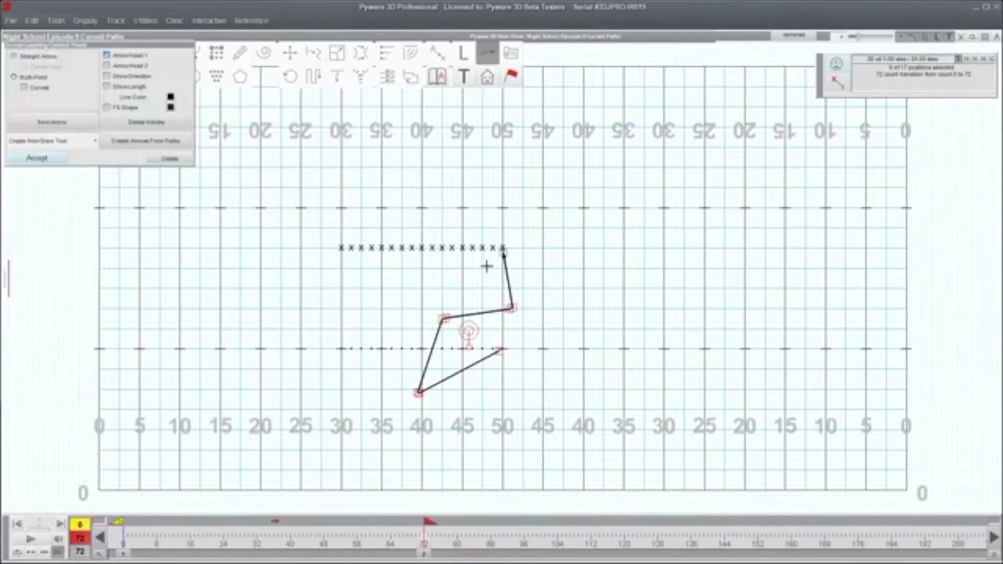
left_click(149, 122)
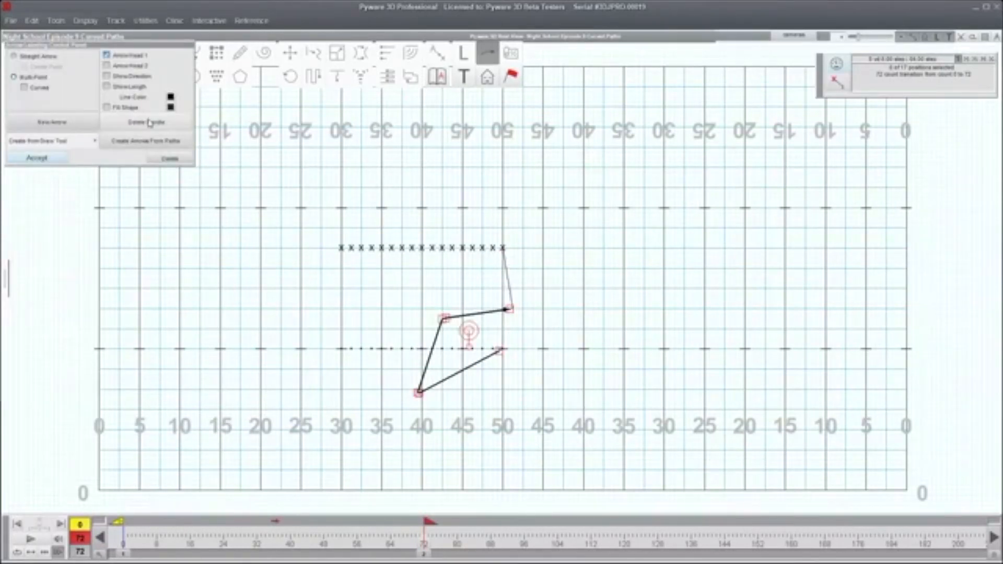
left_click(42, 158)
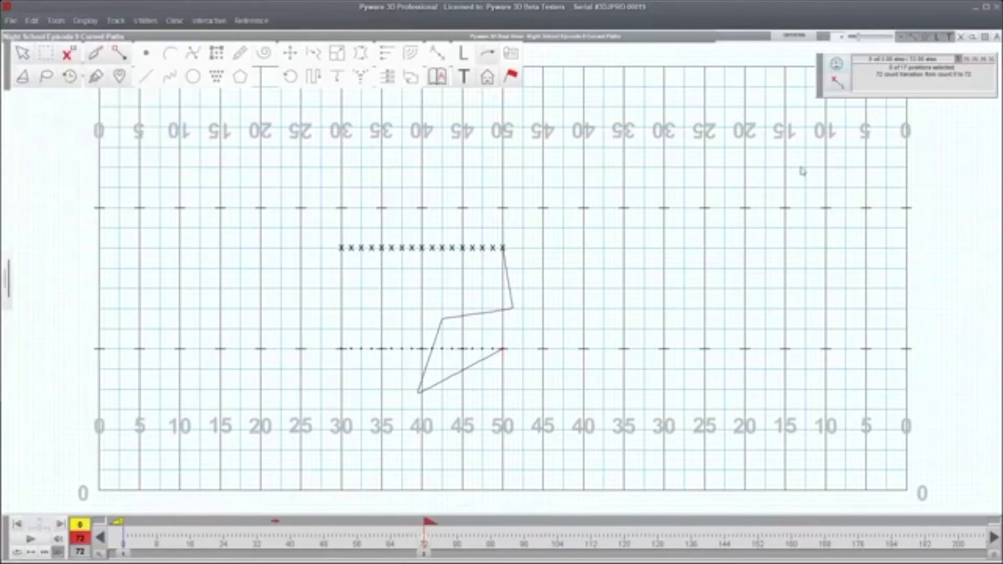
left_click(913, 38)
- Permanently delete all 17 performers from the drill and return to count 0
left_click(46, 53)
left_click_drag(237, 177, 619, 421)
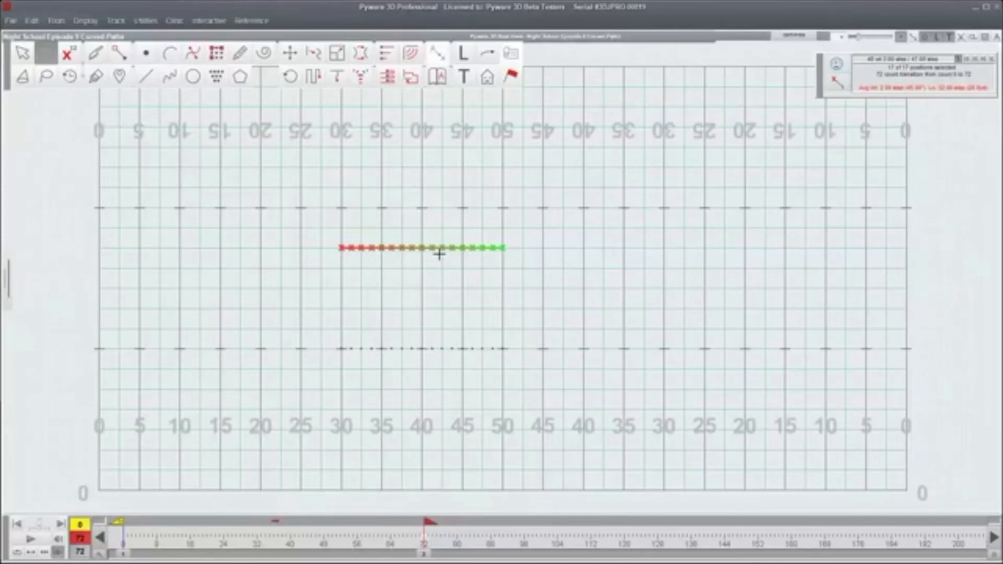
left_click_drag(309, 202, 627, 314)
key("Delete")
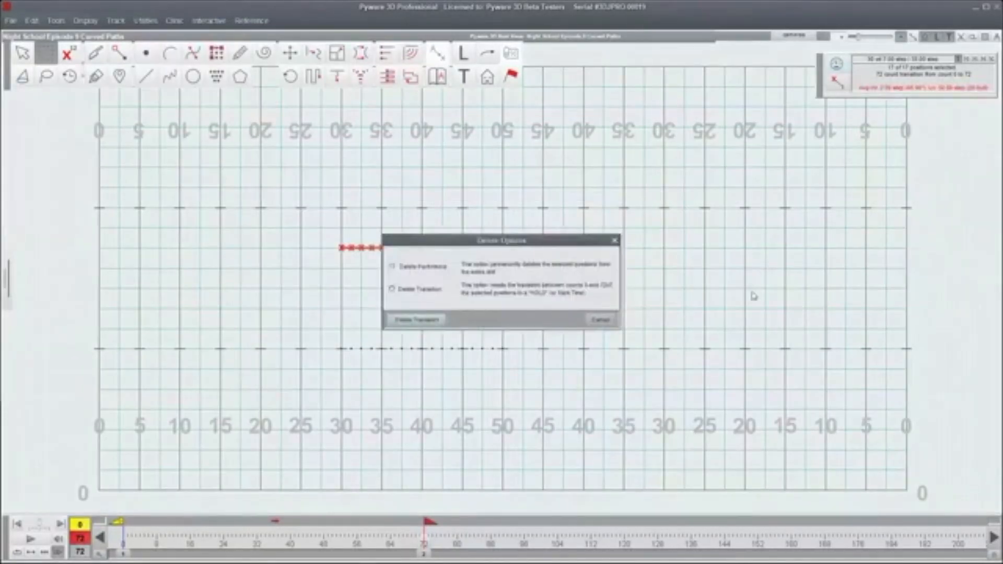
left_click(391, 266)
left_click(418, 320)
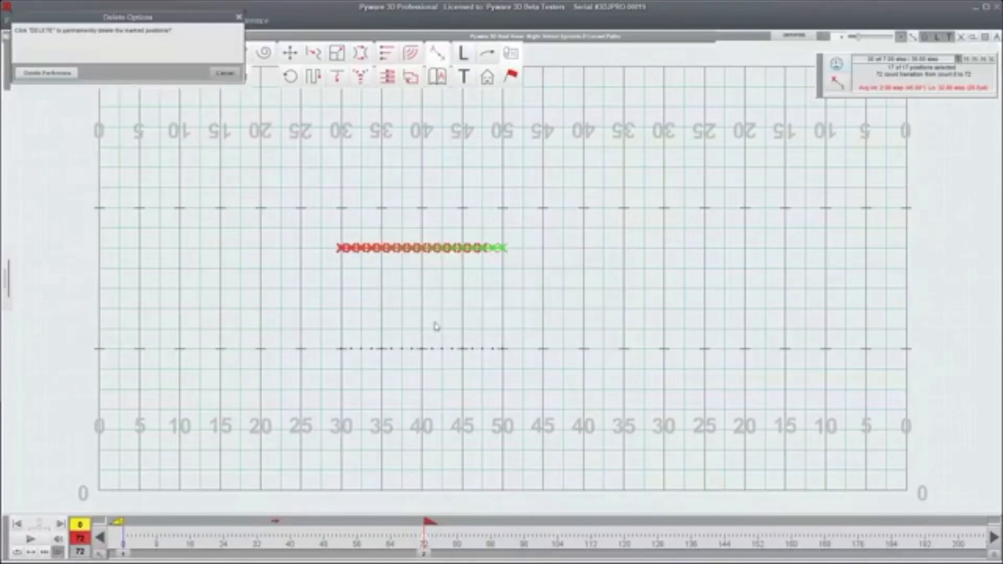
left_click(47, 73)
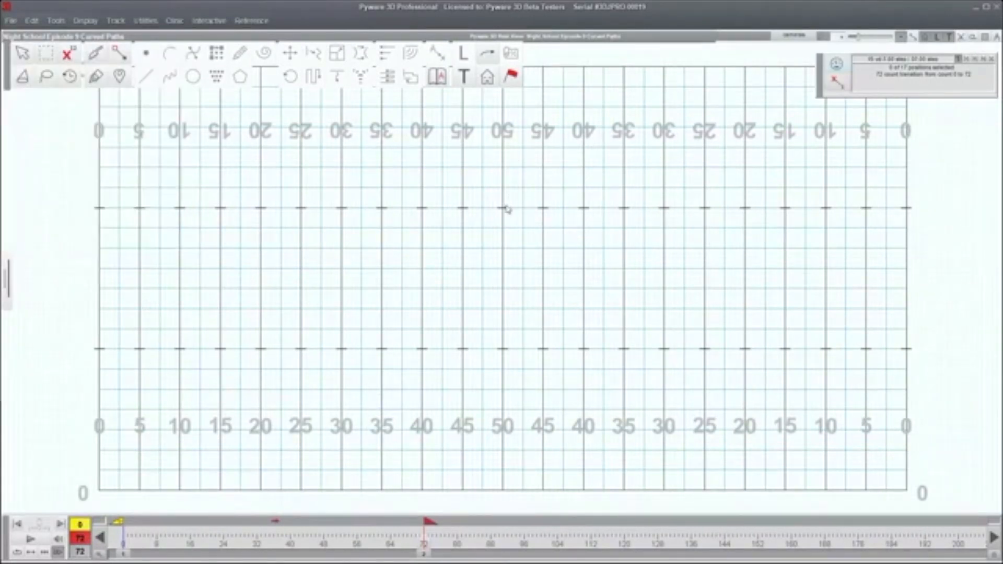
left_click(124, 554)
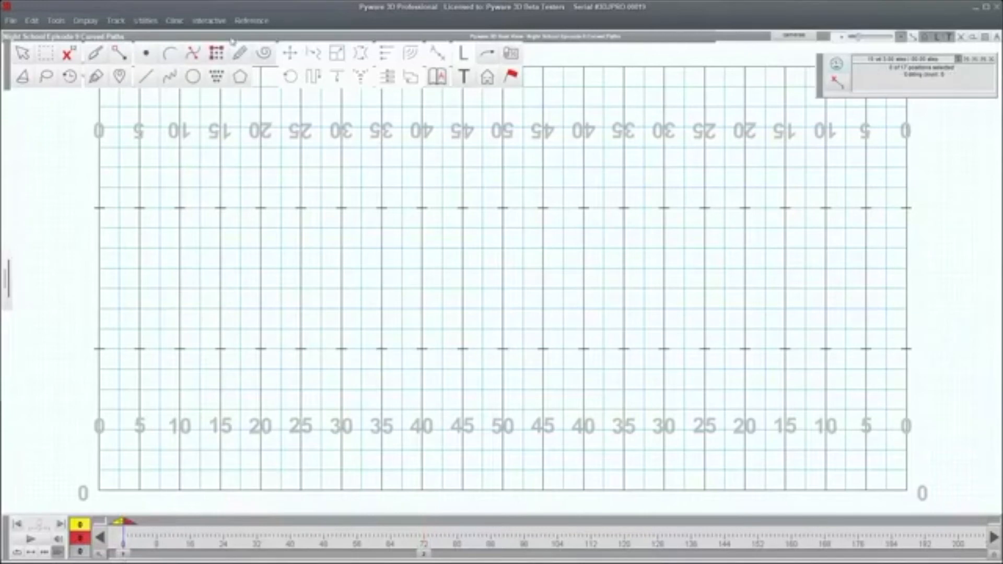
left_click(193, 78)
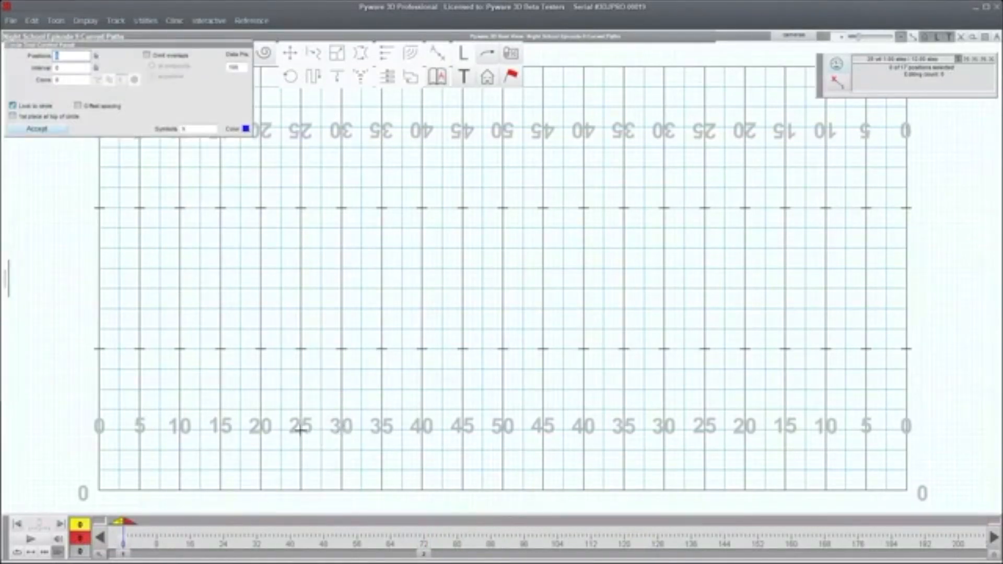
left_click_drag(301, 430, 300, 408)
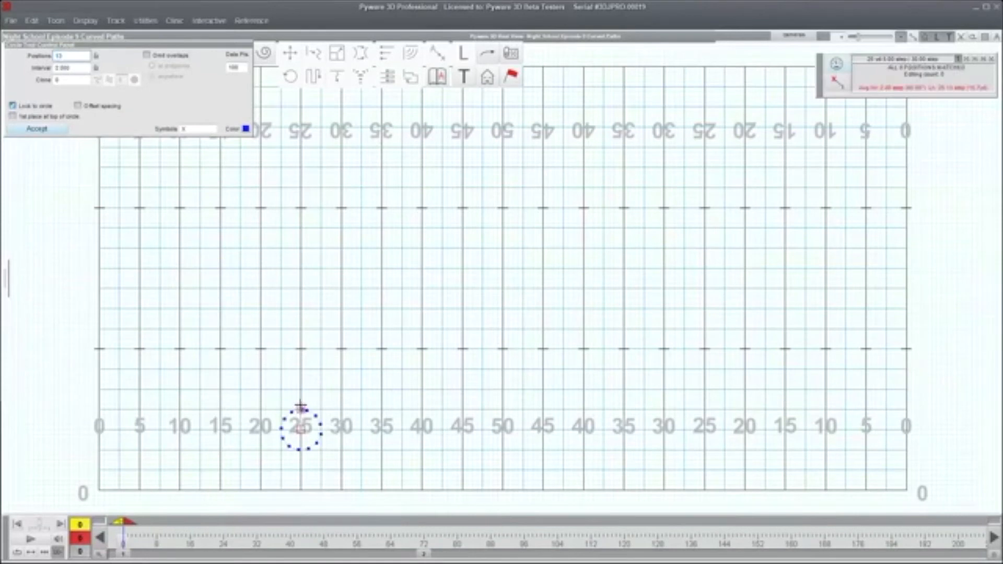
key("Escape")
- Draw a diagonal line of 6 positions near the front sideline, from the 15-yard line to the 20-yard line on the lower-numbered side
left_click(144, 77)
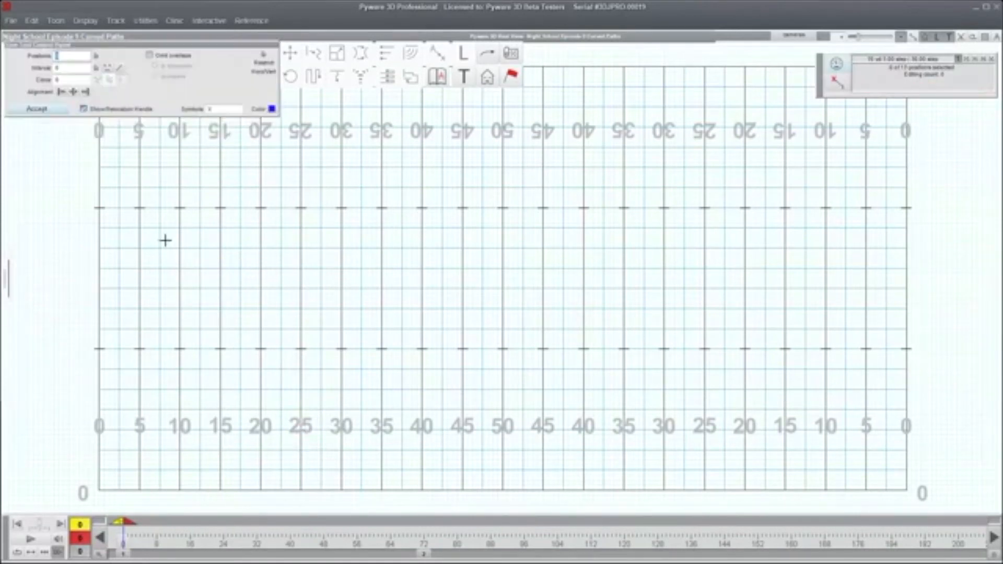
mouse_move(220, 449)
left_mouse_down()
mouse_move(298, 389)
mouse_move(260, 416)
mouse_move(263, 407)
left_mouse_up()
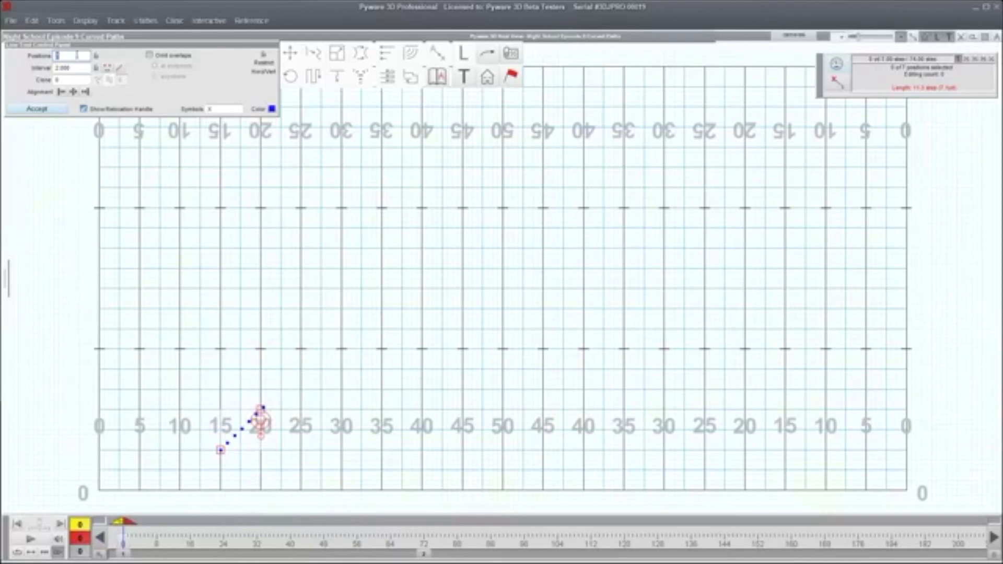
type("6")
- Clone the diagonal line 6 times in an evenly spaced row, with the last copy starting at the 45-yard line beyond midfield, and accept
left_click(77, 78)
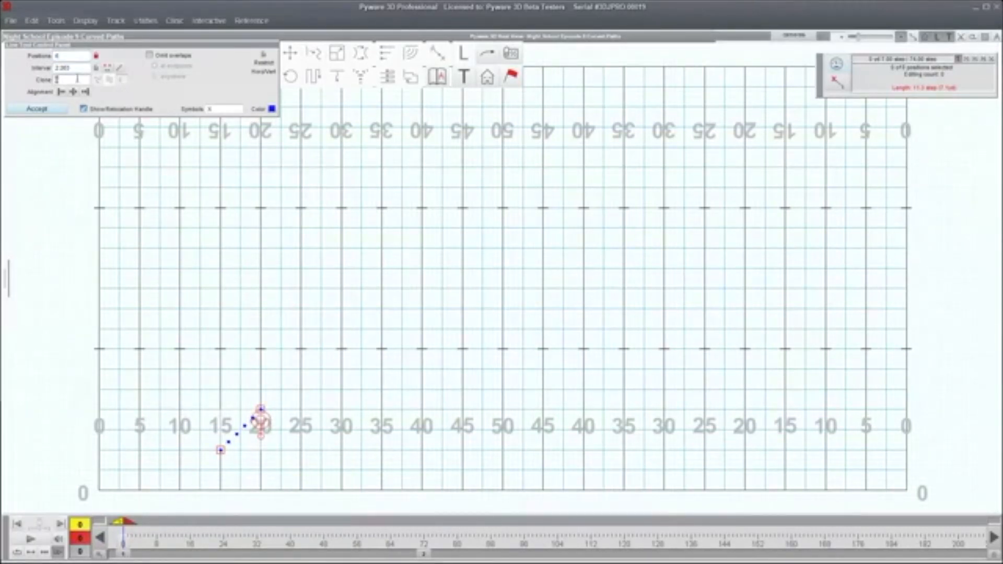
type("6")
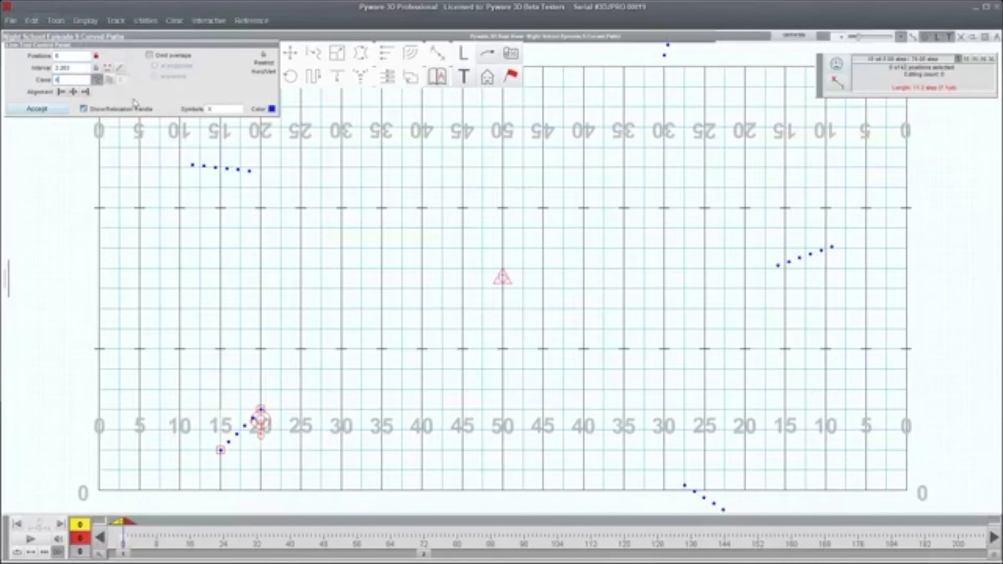
mouse_move(502, 278)
left_mouse_down()
mouse_move(489, 403)
mouse_move(496, 446)
mouse_move(542, 448)
left_mouse_up()
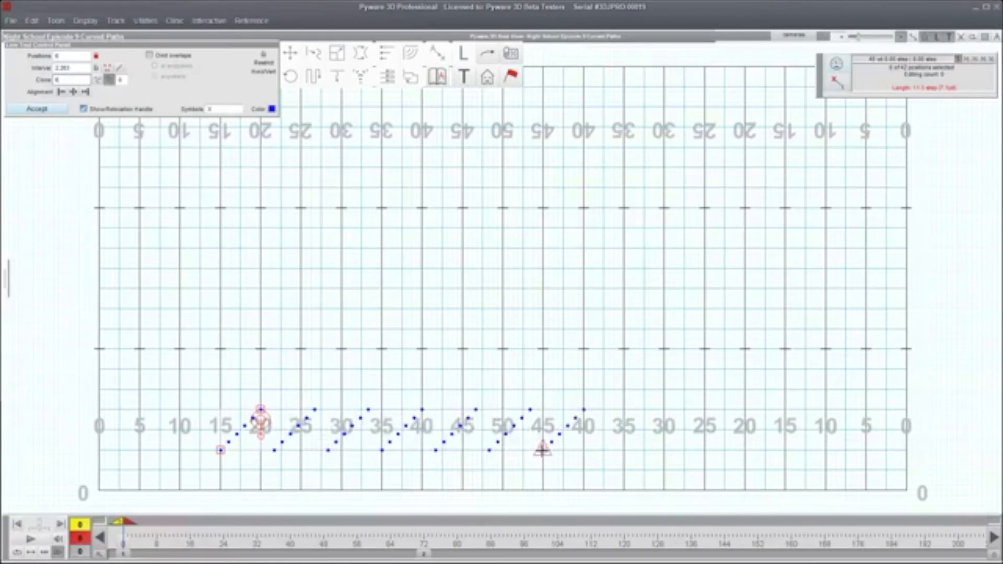
left_click(46, 109)
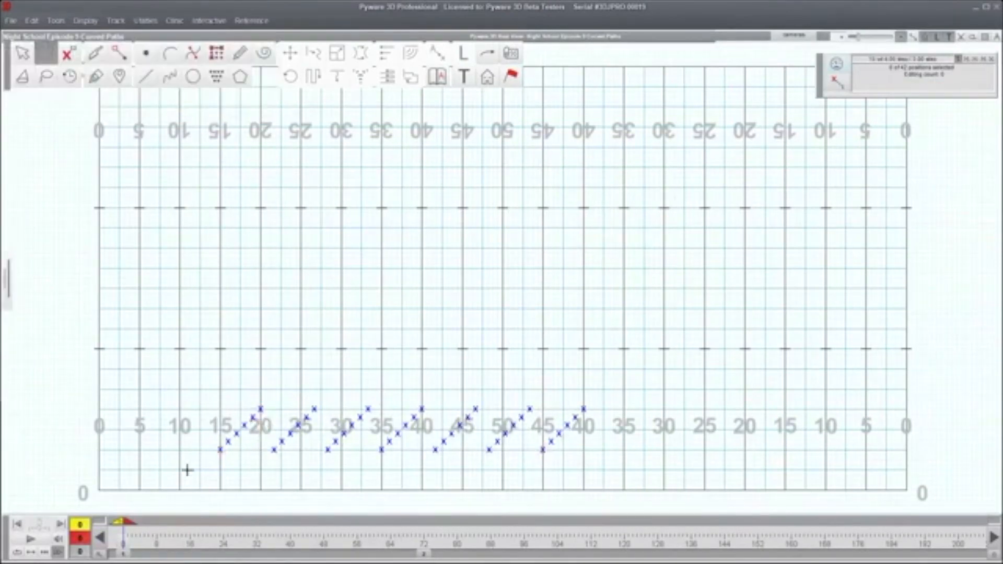
- Push all 42 performers about 20 steps straight upfield to the front hash over counts 0 to 72 and accept
mouse_move(128, 525)
left_mouse_down()
mouse_move(190, 527)
mouse_move(251, 537)
mouse_move(254, 553)
mouse_move(303, 554)
mouse_move(224, 549)
mouse_move(291, 542)
left_mouse_up()
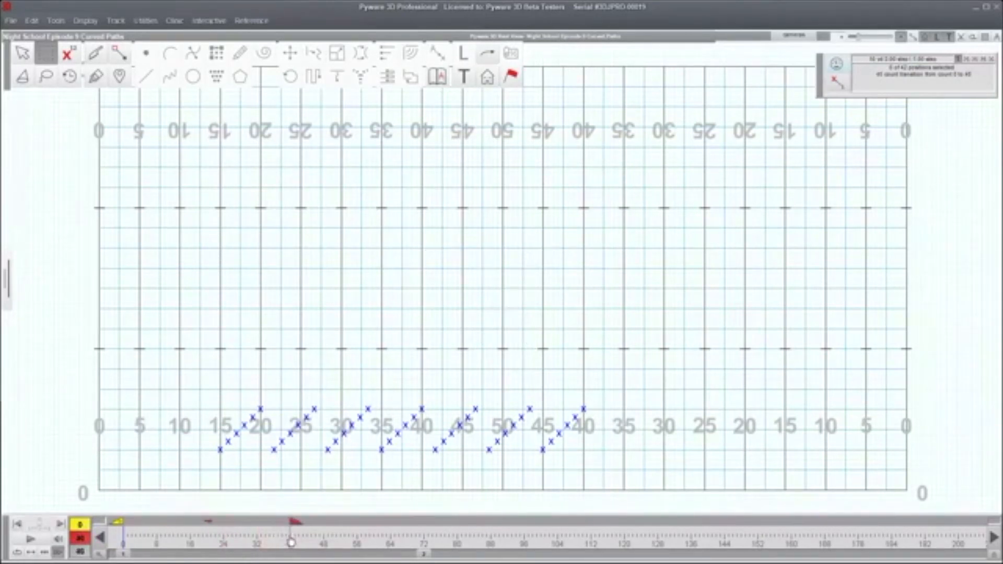
left_click_drag(159, 348, 633, 474)
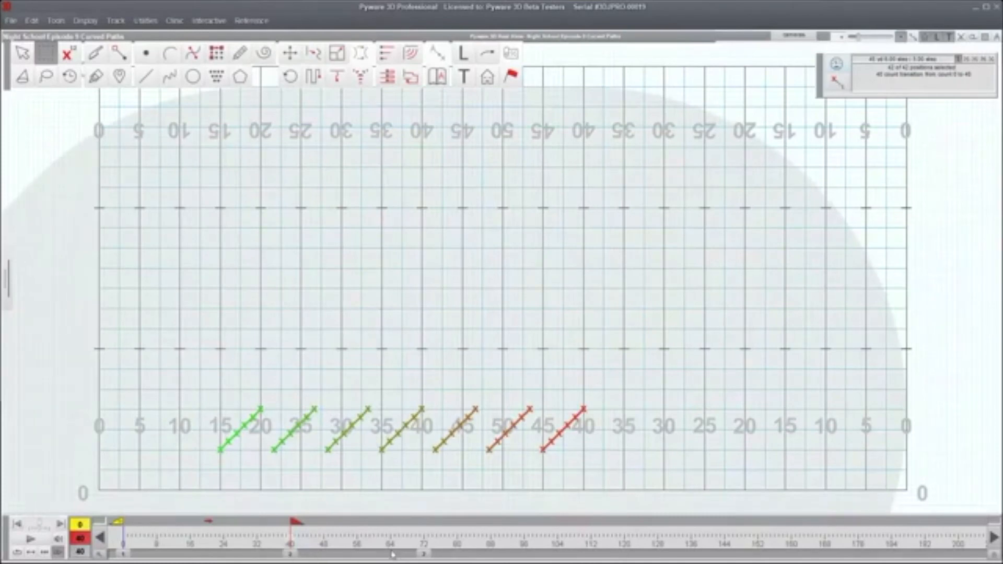
left_click(424, 554)
left_click(201, 374)
key("ctrl+a")
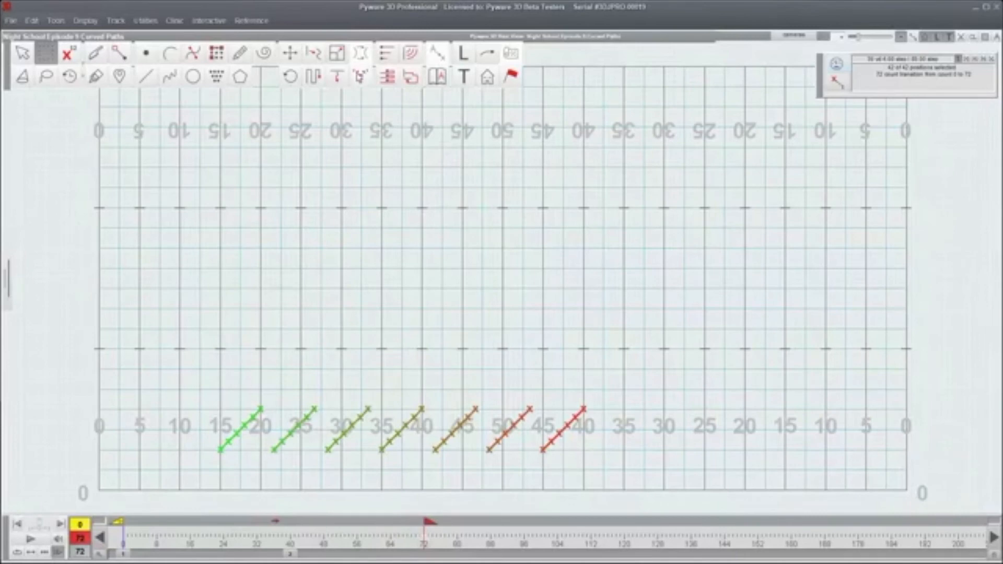
left_click(288, 53)
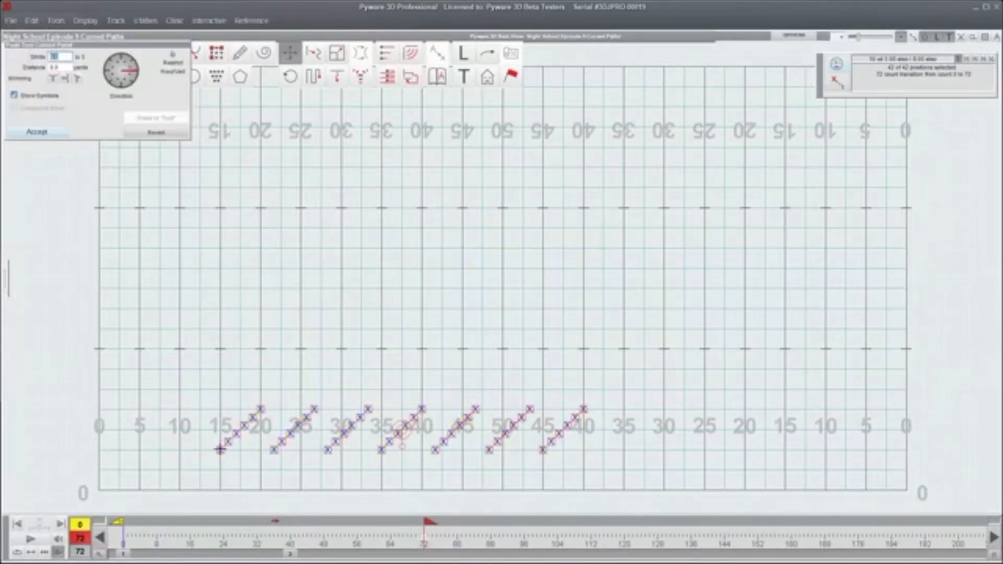
left_click_drag(220, 449, 220, 349)
left_click(38, 133)
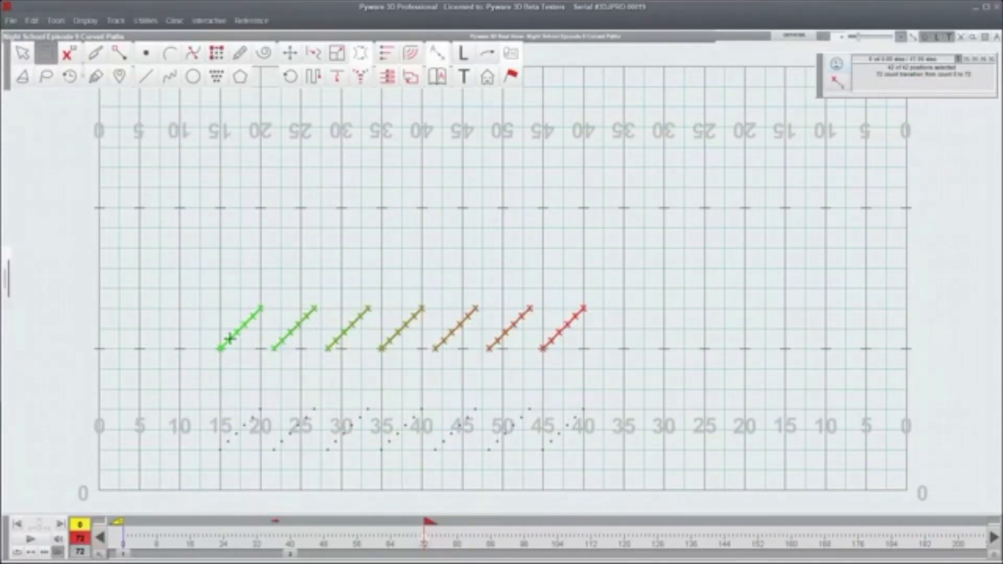
- Select only the first diagonal line's 6 performers and stagger their transition with a step off of 2
left_click(198, 303)
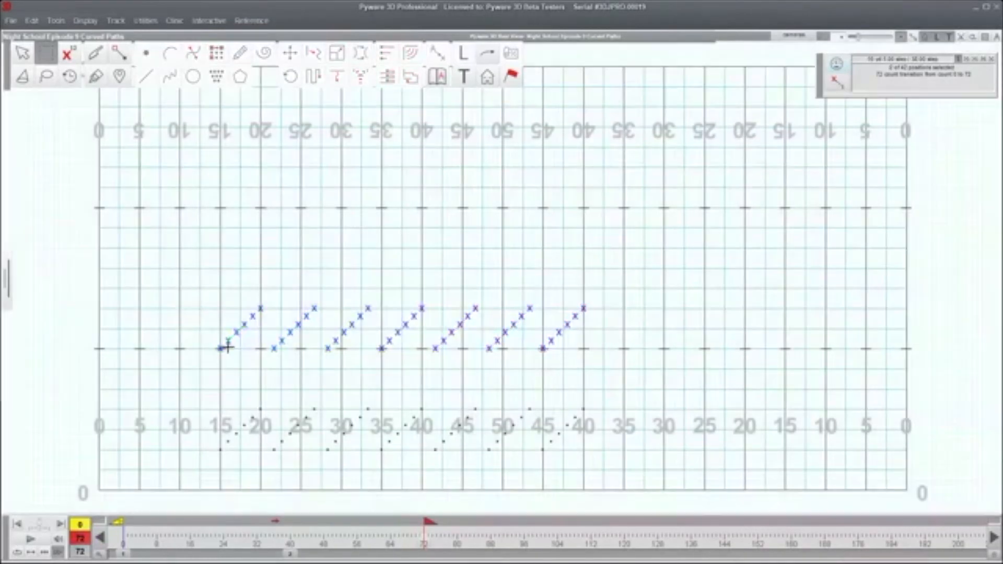
left_click_drag(195, 307, 247, 359)
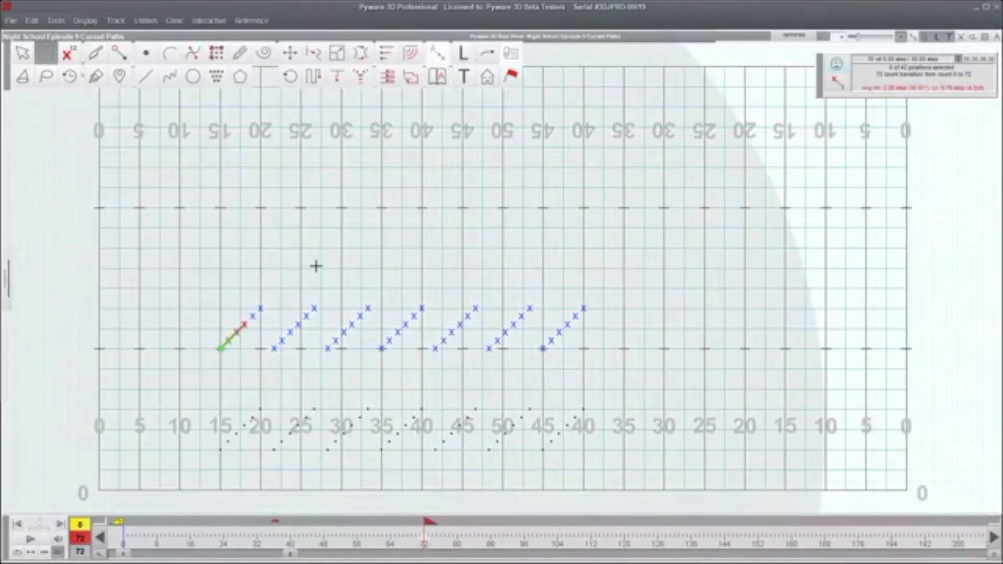
left_click_drag(161, 278, 265, 359)
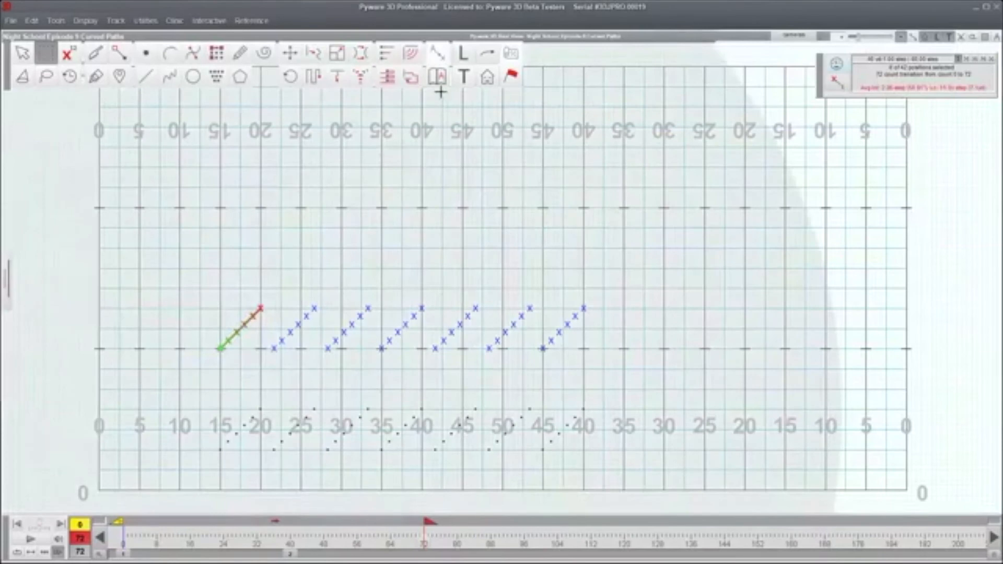
left_click(364, 77)
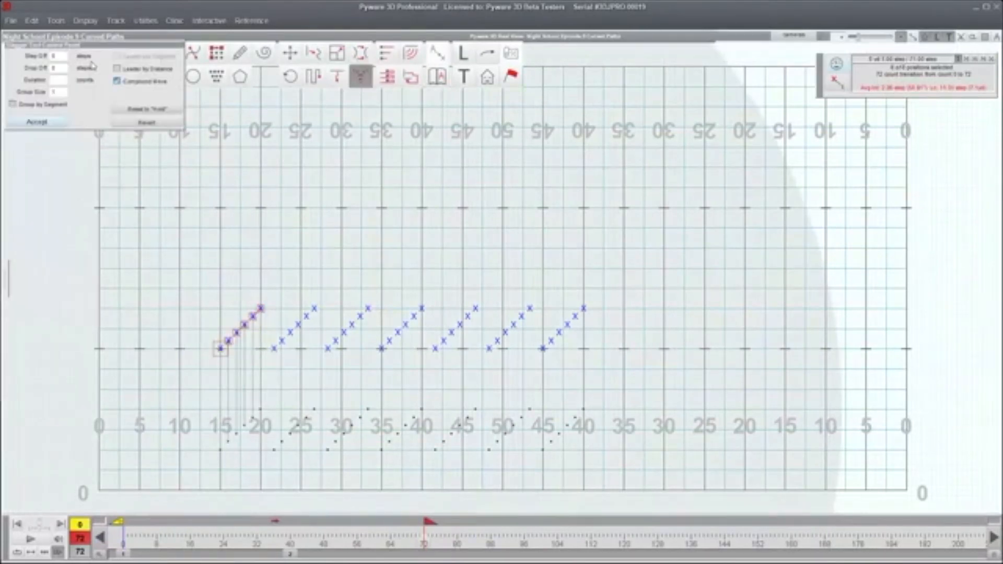
left_click(65, 55)
type("2")
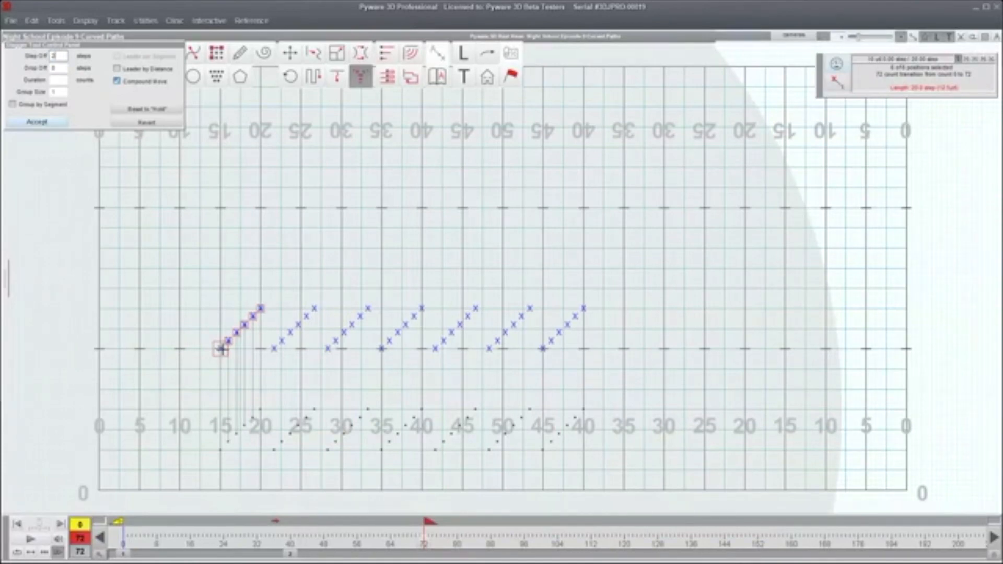
- Play back the staggered move of the first line, stop it and leave the Stagger tool
left_click(43, 538)
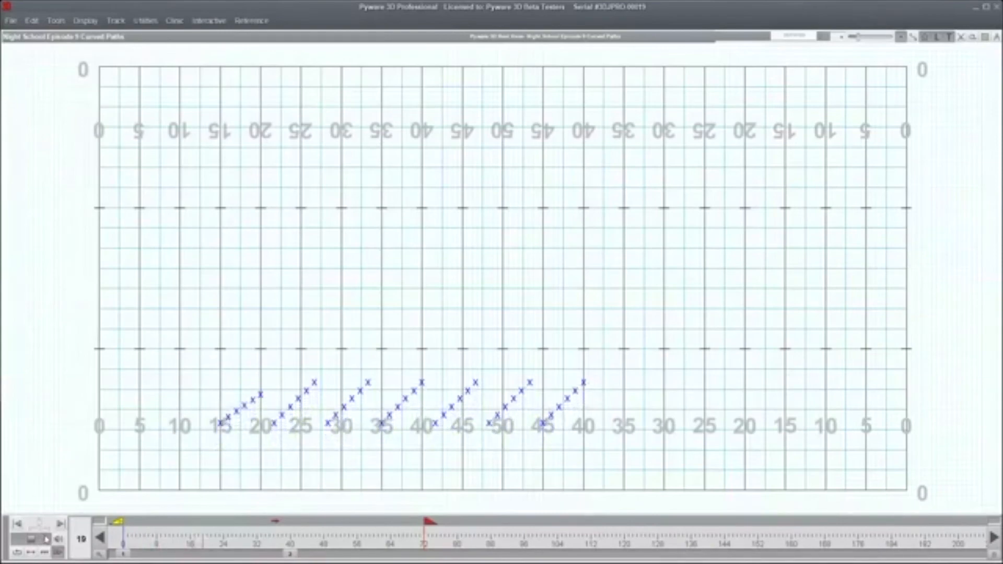
left_click(45, 539)
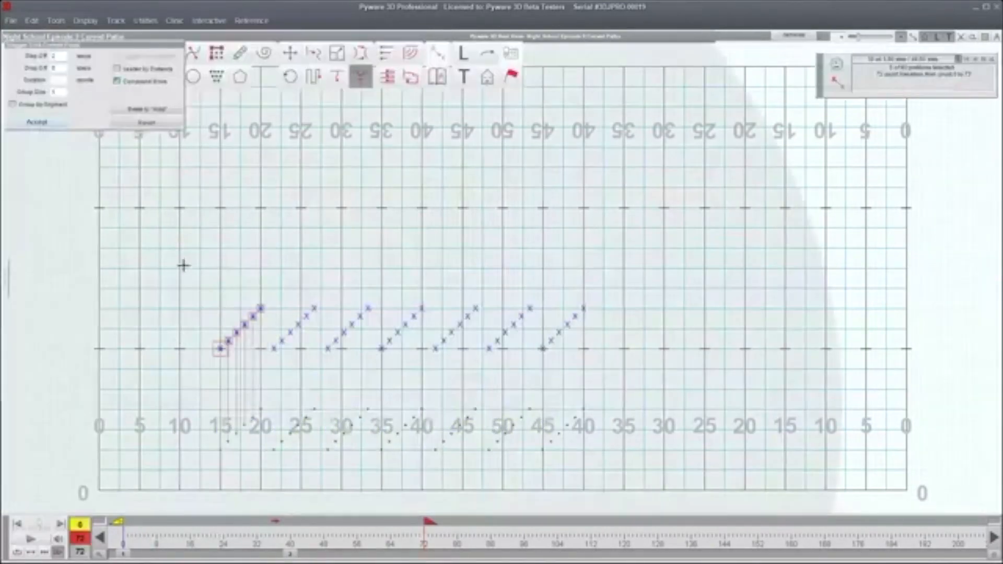
key("Escape")
- Try to stagger the transition of all 42 performers with a step off of 2
left_click_drag(133, 259, 623, 418)
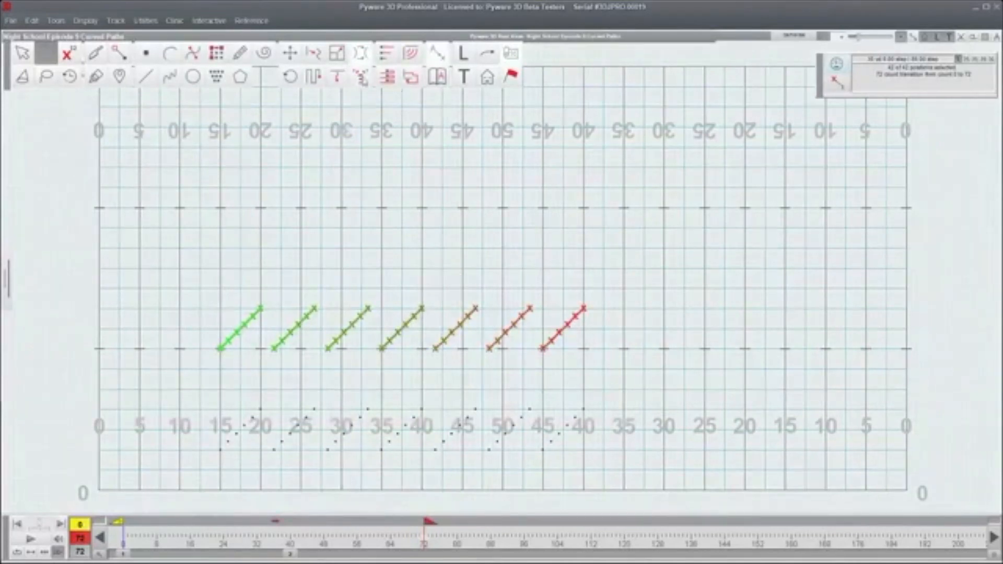
left_click(361, 77)
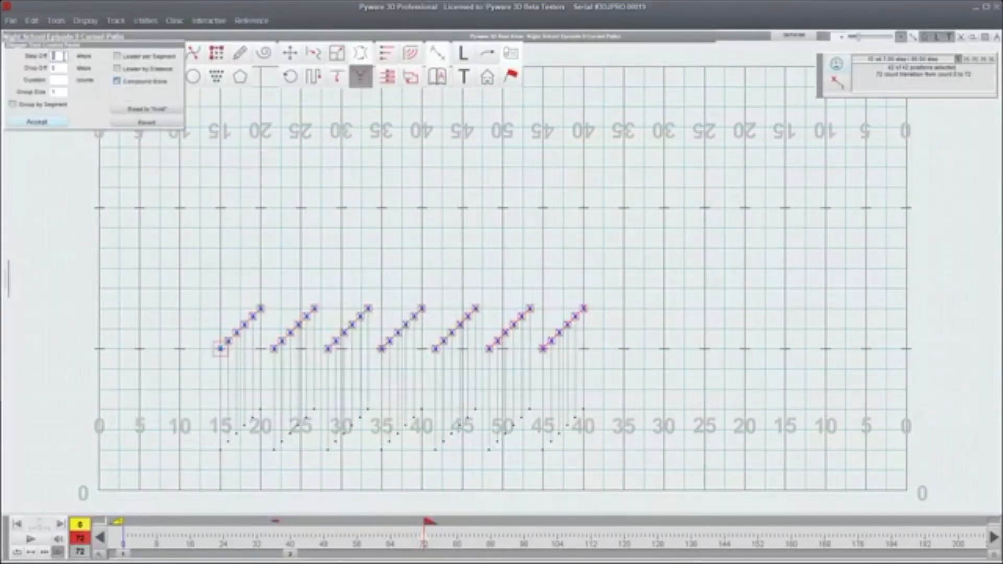
type("2")
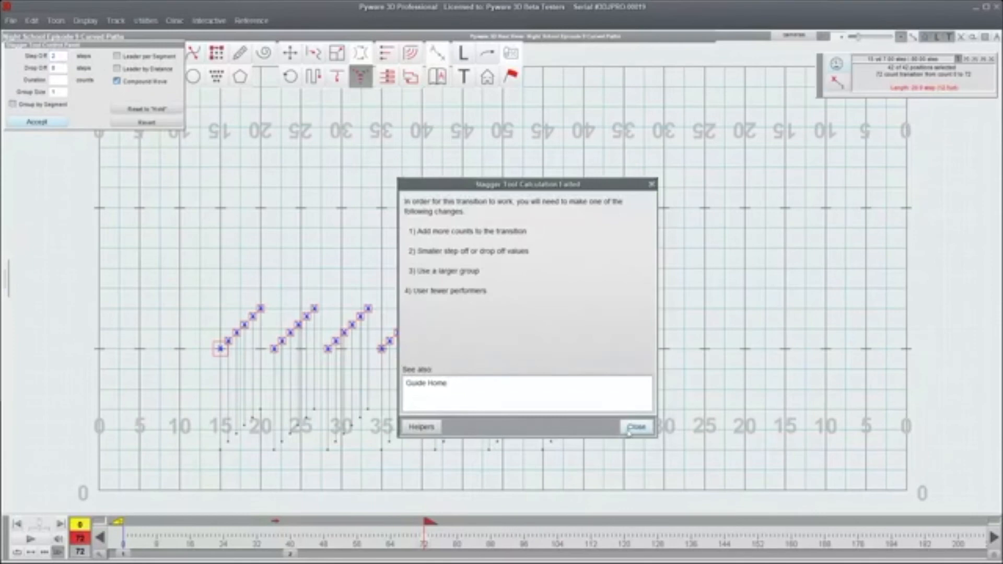
left_click(643, 427)
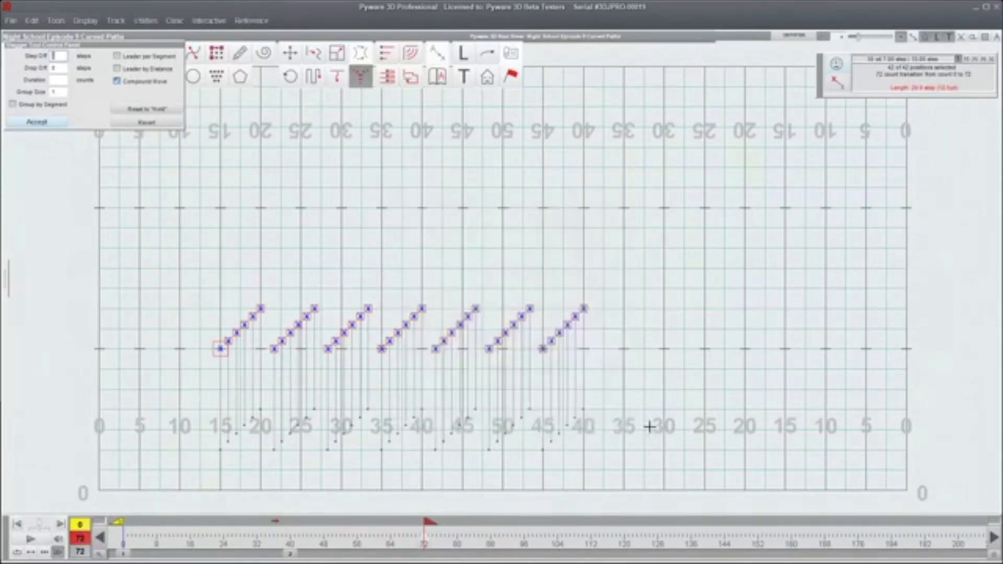
- Enable Leader per Segment, move the leader one performer further along in each of the second through sixth lines, and play the move
left_click(117, 57)
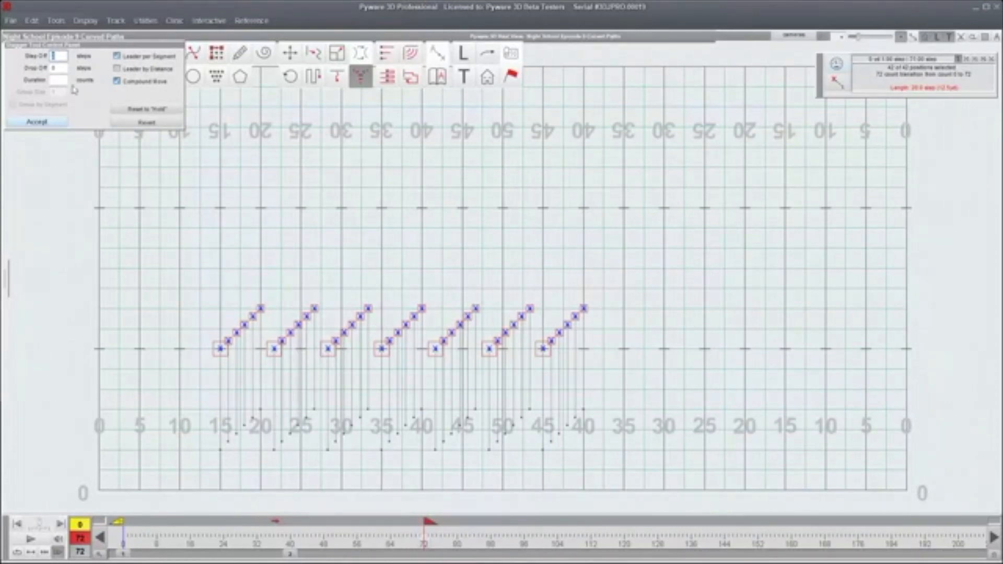
left_click(282, 340)
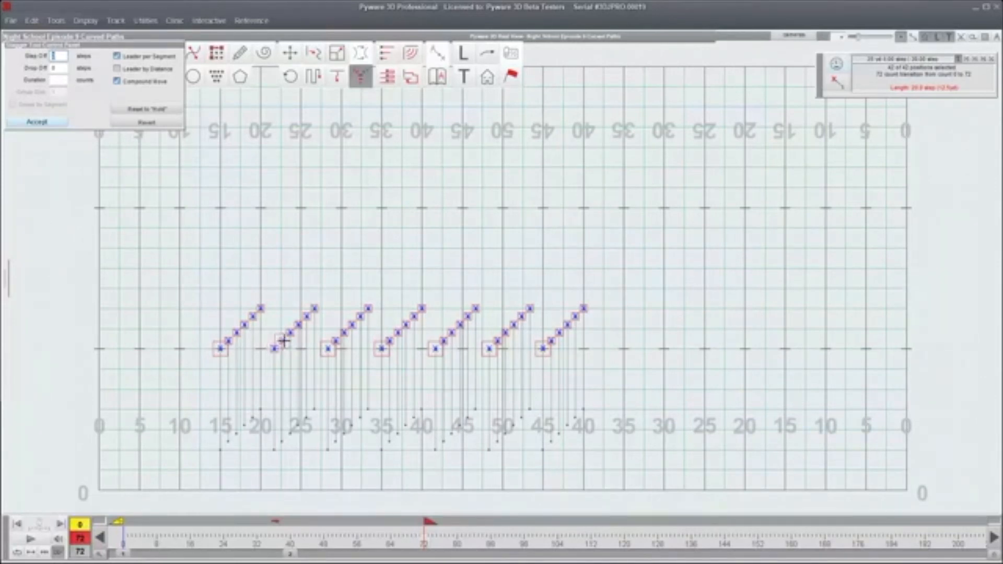
left_click(344, 333)
left_click(405, 325)
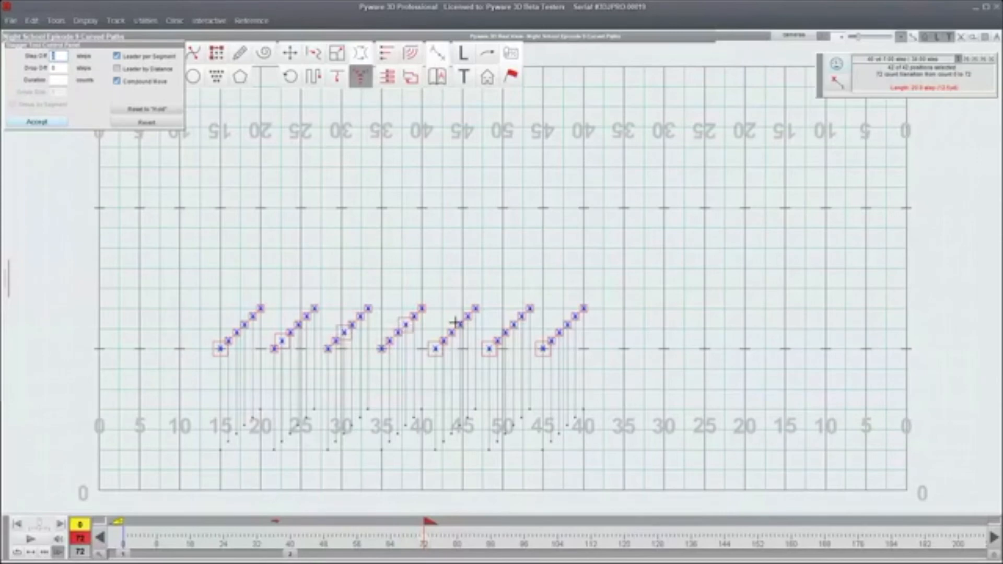
left_click(467, 316)
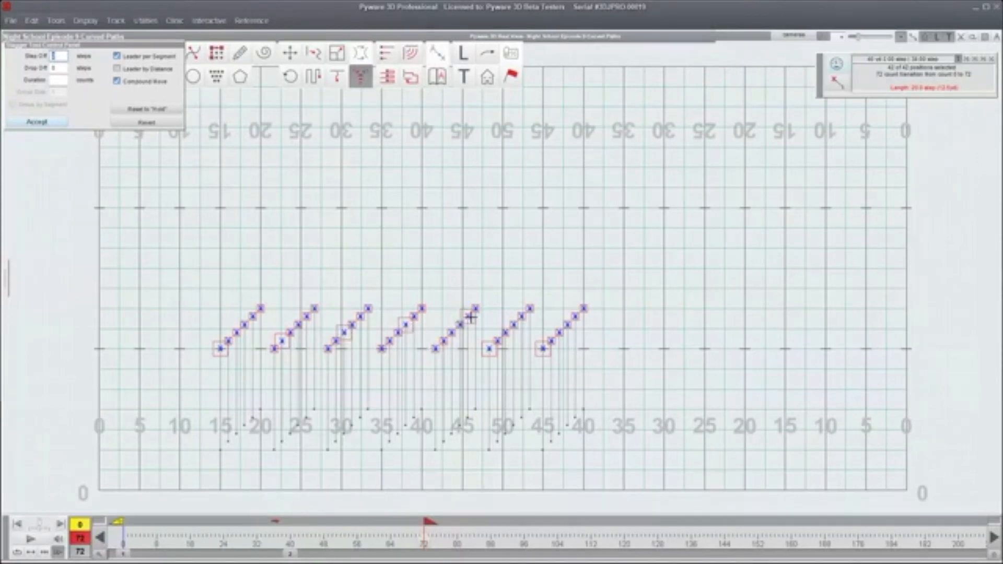
left_click(530, 308)
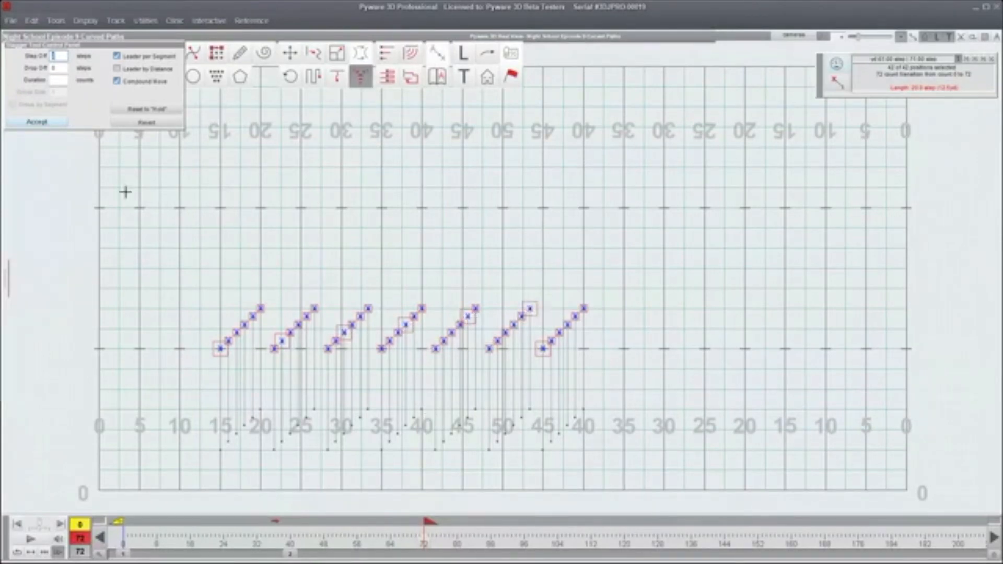
left_click(43, 540)
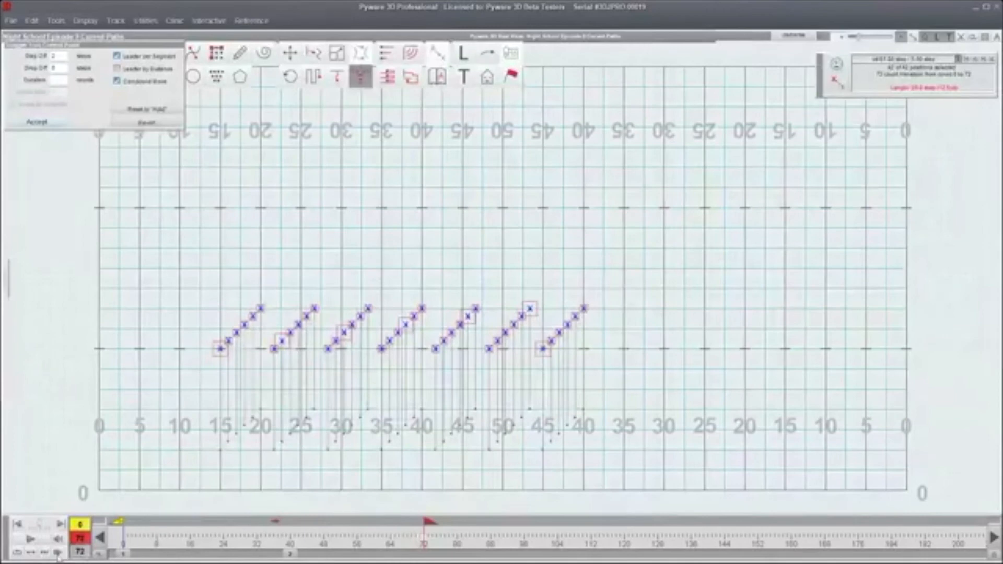
- Extend the transition to count 86 and delete that transition for all 42 performers
left_click(290, 546)
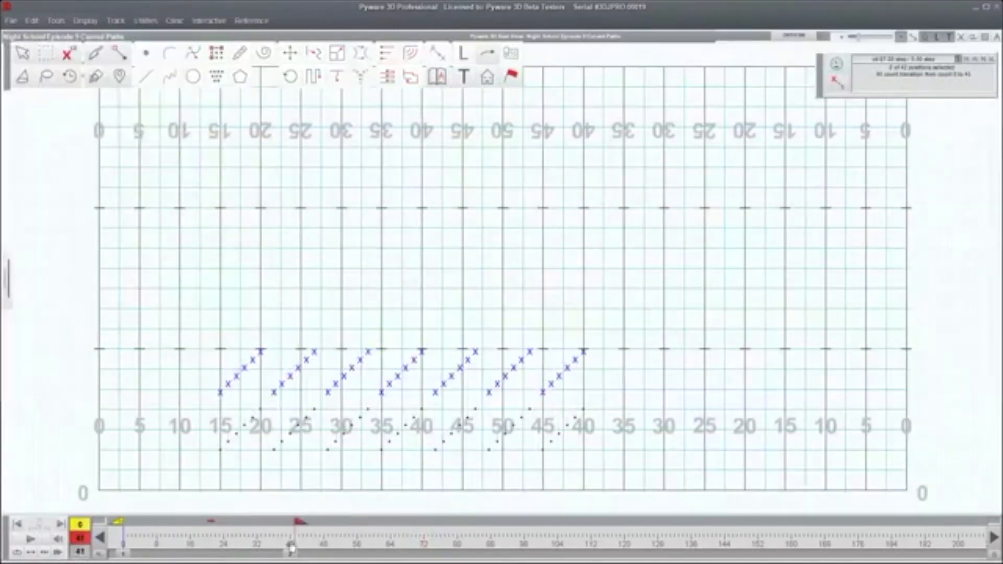
left_click_drag(290, 547, 482, 536)
left_click_drag(138, 262, 716, 441)
key("Delete")
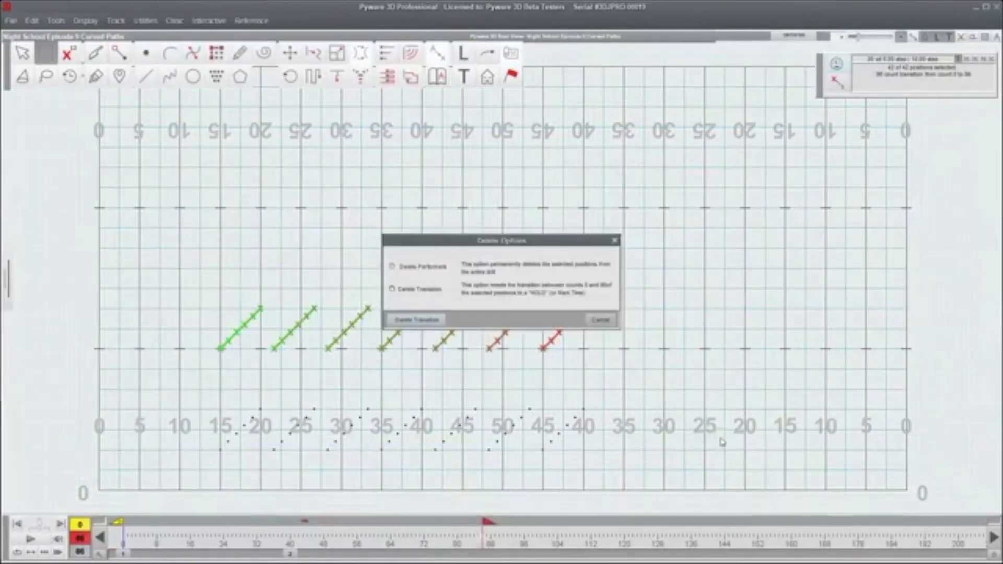
left_click(416, 320)
- Push all 42 performers straight upfield with an 8 to 5 stride over counts 0 to 40 and accept
left_click_drag(145, 358, 595, 483)
left_click(292, 551)
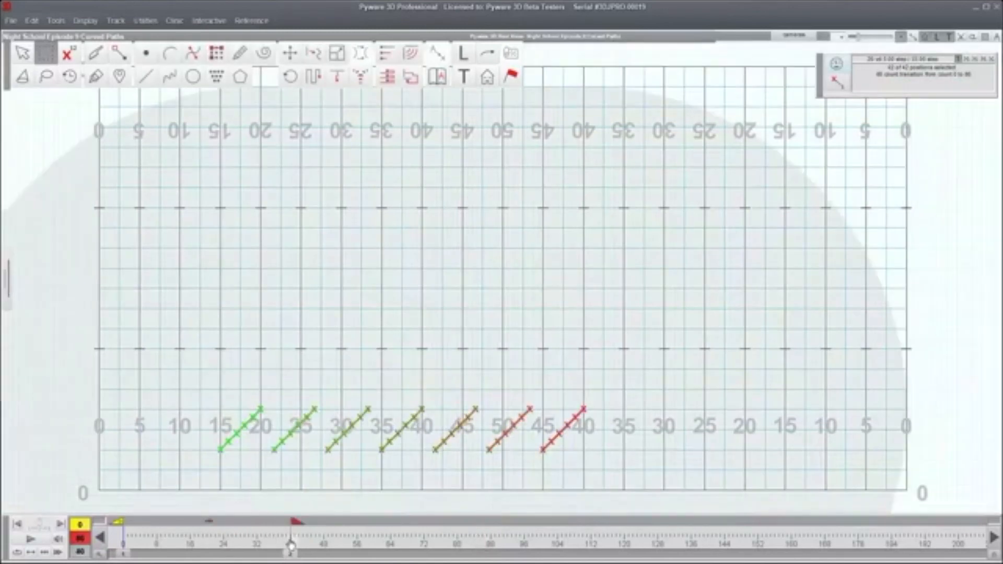
left_click(290, 53)
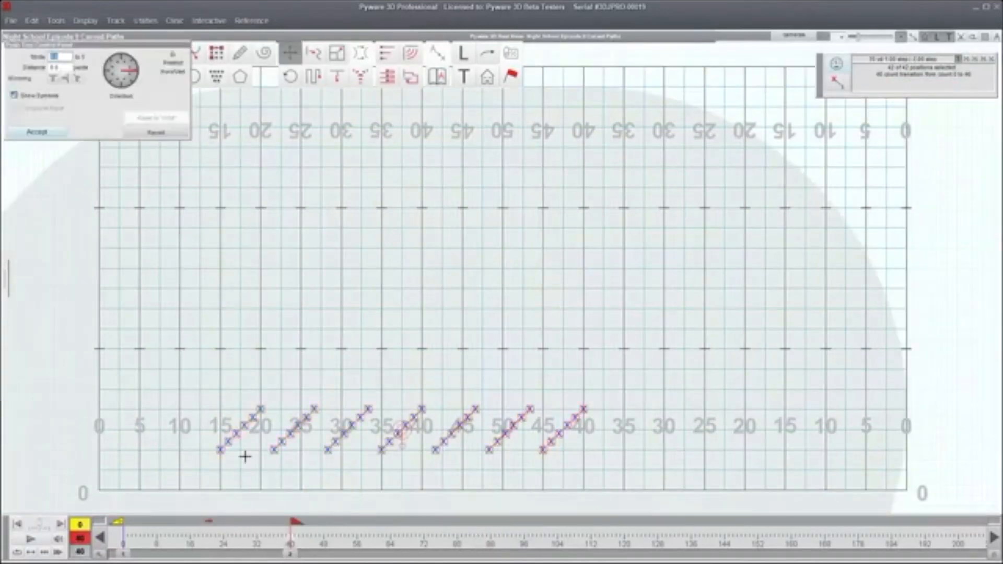
type("8")
left_click(126, 61)
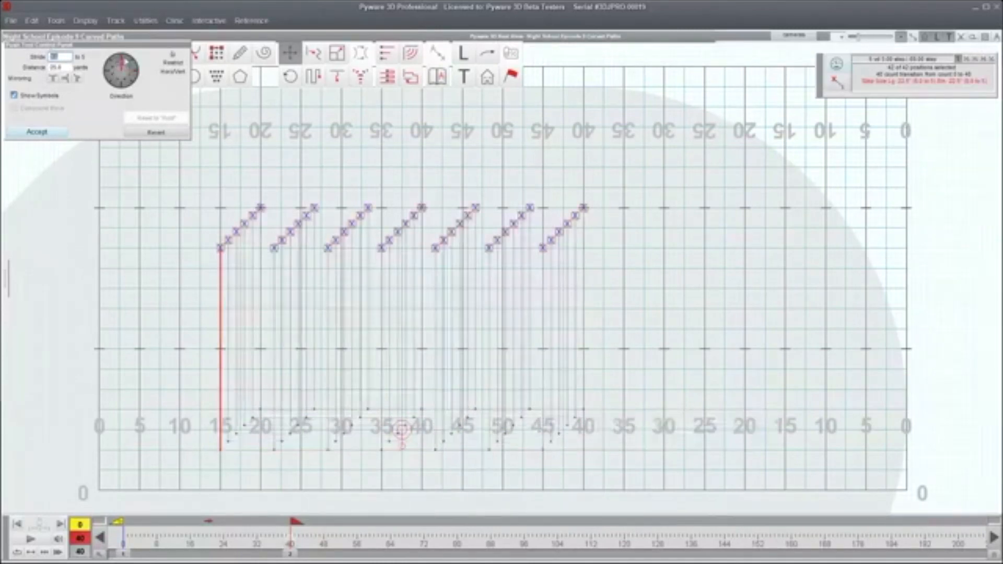
left_click(38, 132)
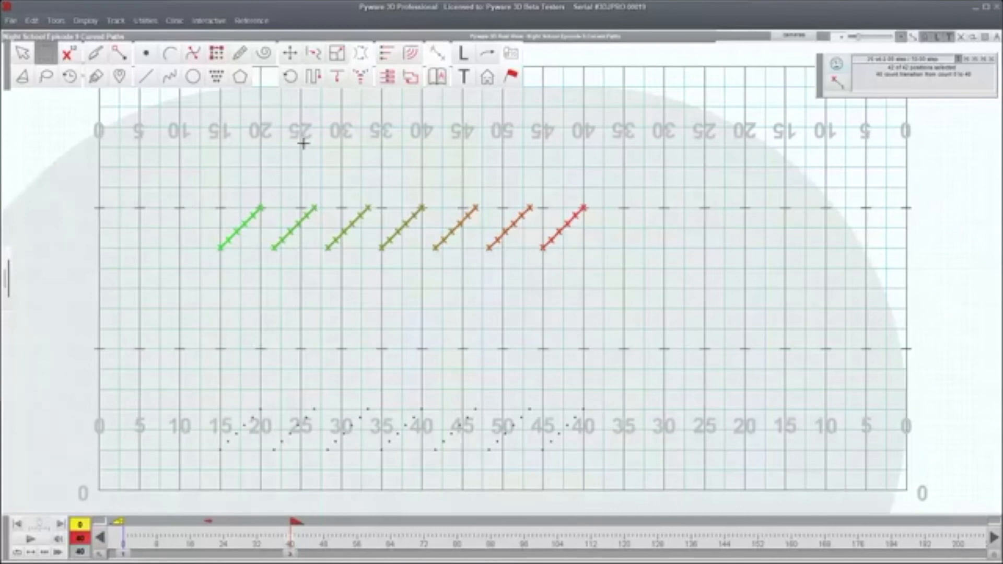
- Try staggering the transition of all 42 performers with Leader per Segment and a step off of 2, and play the move
left_click(360, 77)
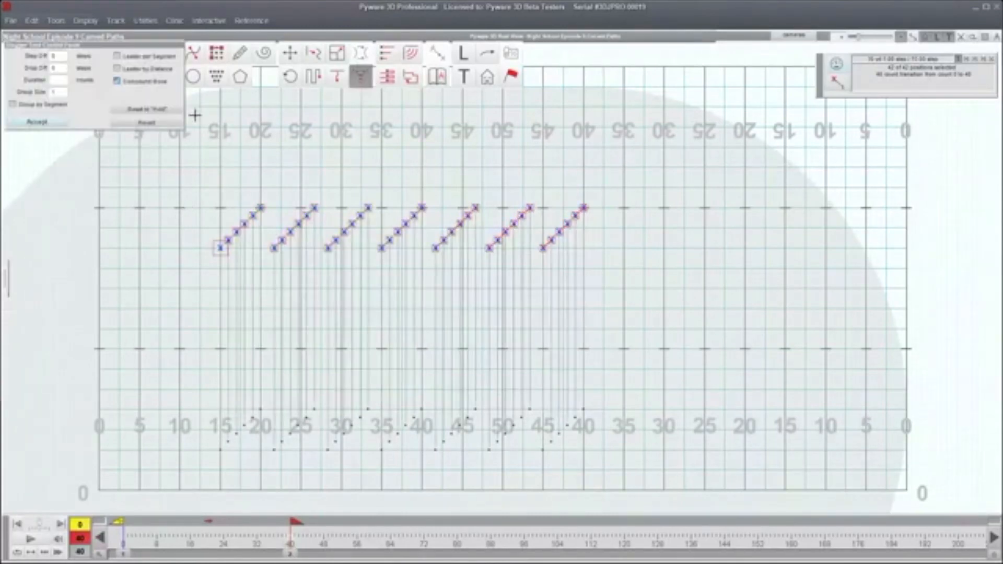
double_click(64, 55)
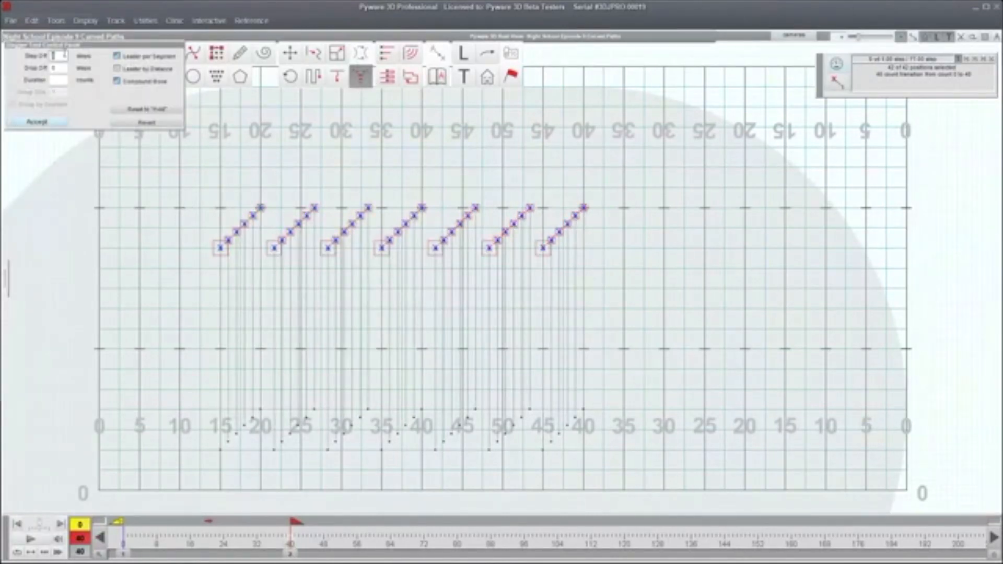
type("2")
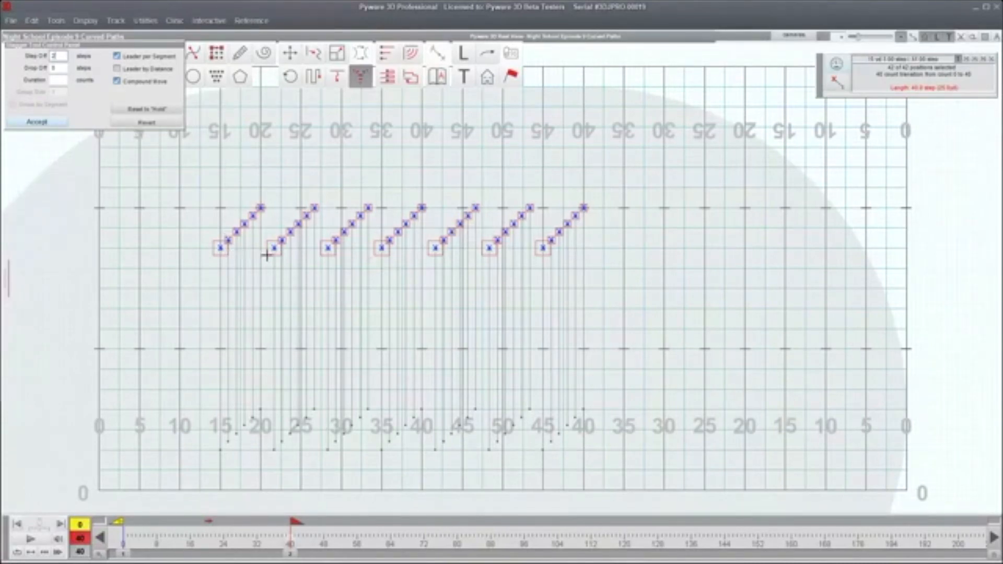
left_click(40, 540)
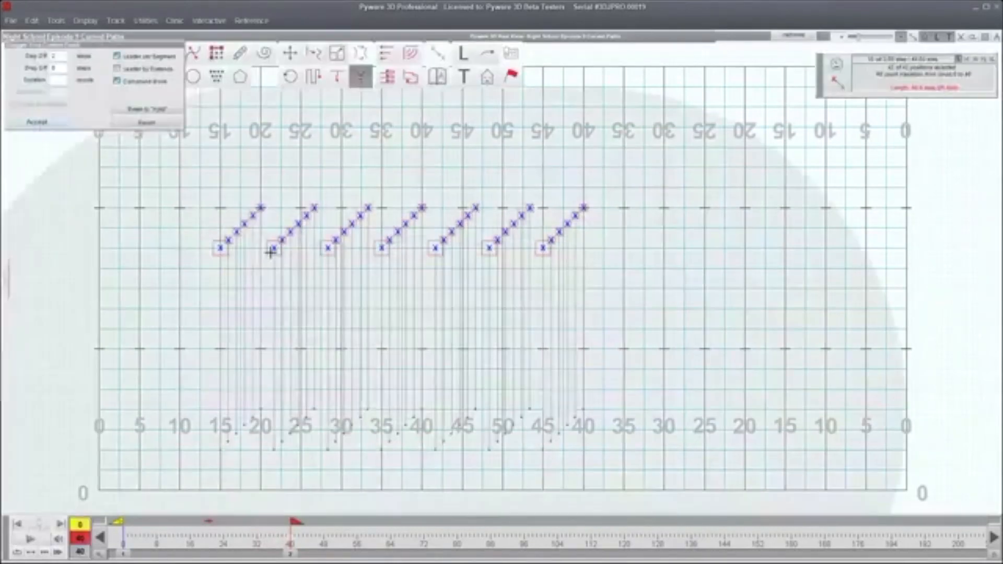
- Move the leader one performer further along in each of the second through sixth lines and play the staggered move
left_click(281, 240)
left_click(340, 232)
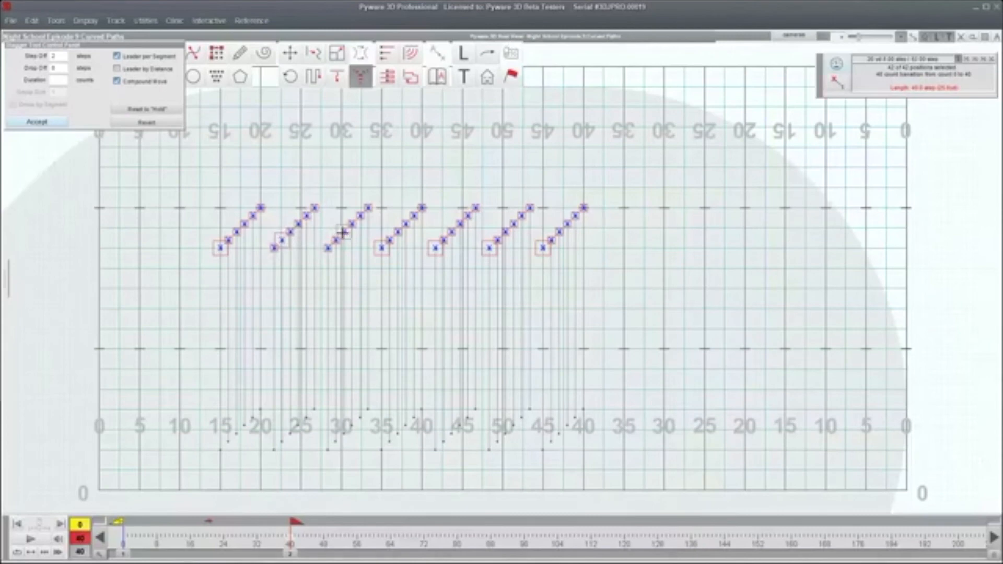
left_click(407, 223)
left_click(466, 216)
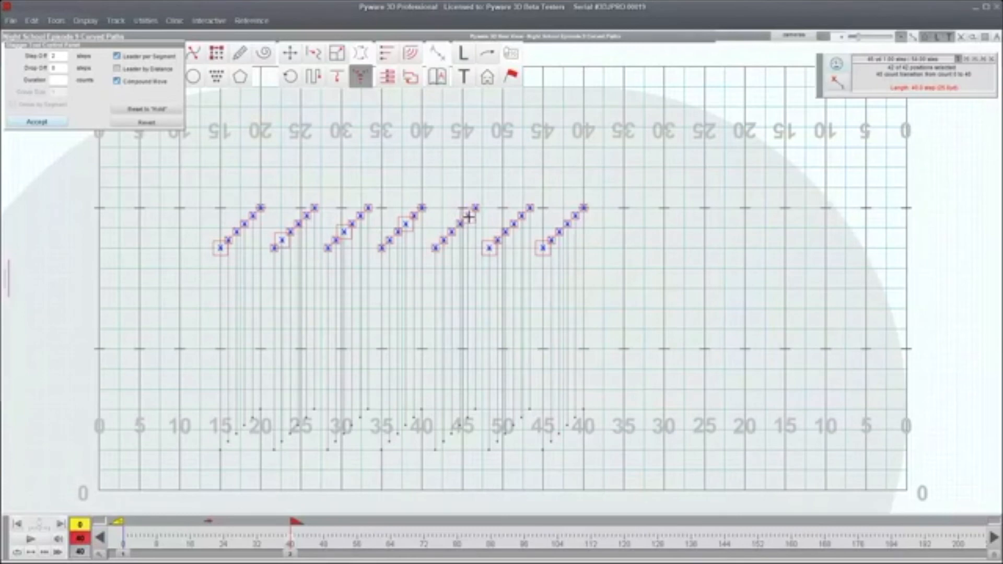
left_click(529, 208)
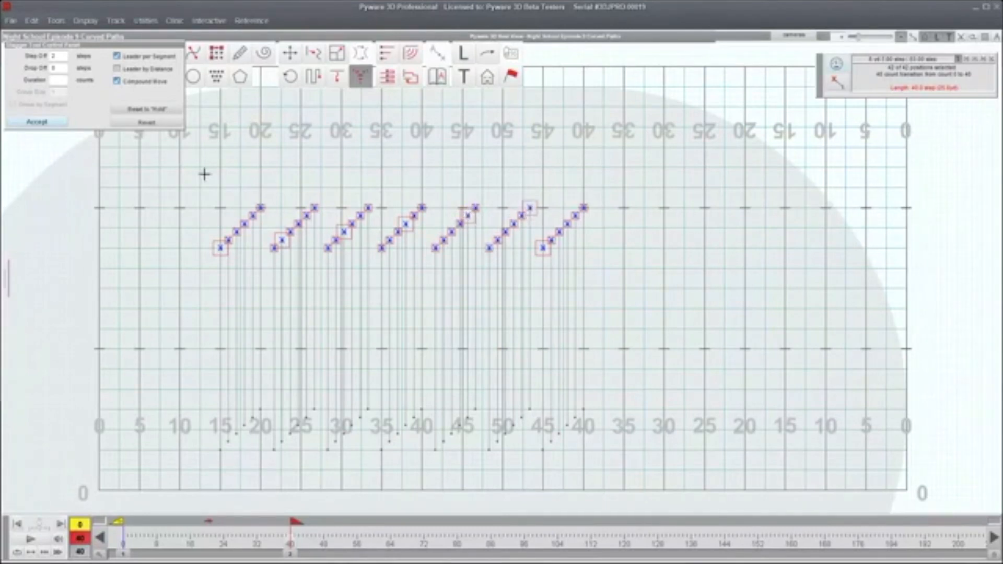
left_click(43, 539)
- Try a stagger duration of 24 counts, play the move, and leave the Stagger tool without accepting
left_click(66, 79)
type("24")
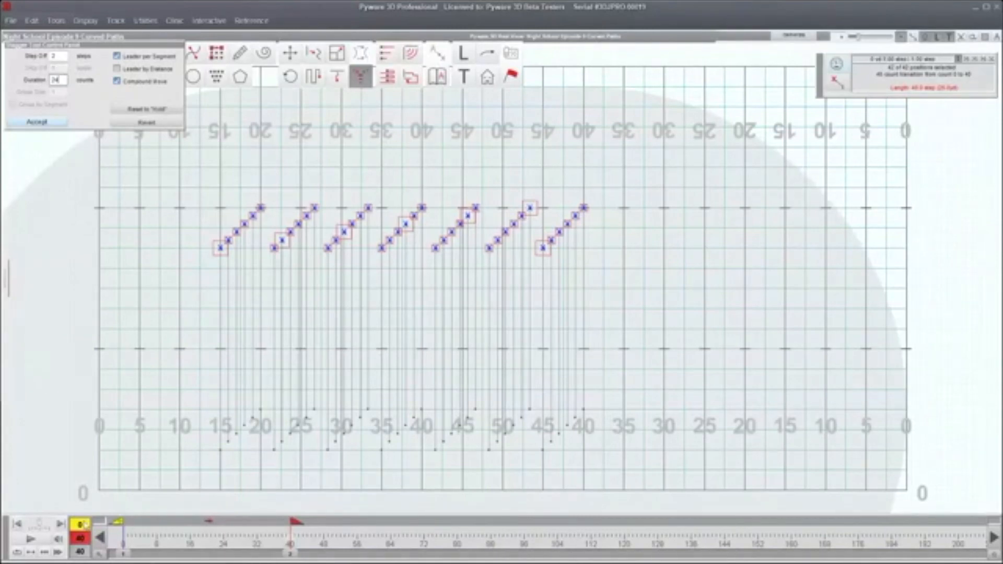
left_click(36, 543)
key("Escape")
- Select all 42 performers and delete their transition between counts 0 and 40
left_click_drag(190, 181, 716, 307)
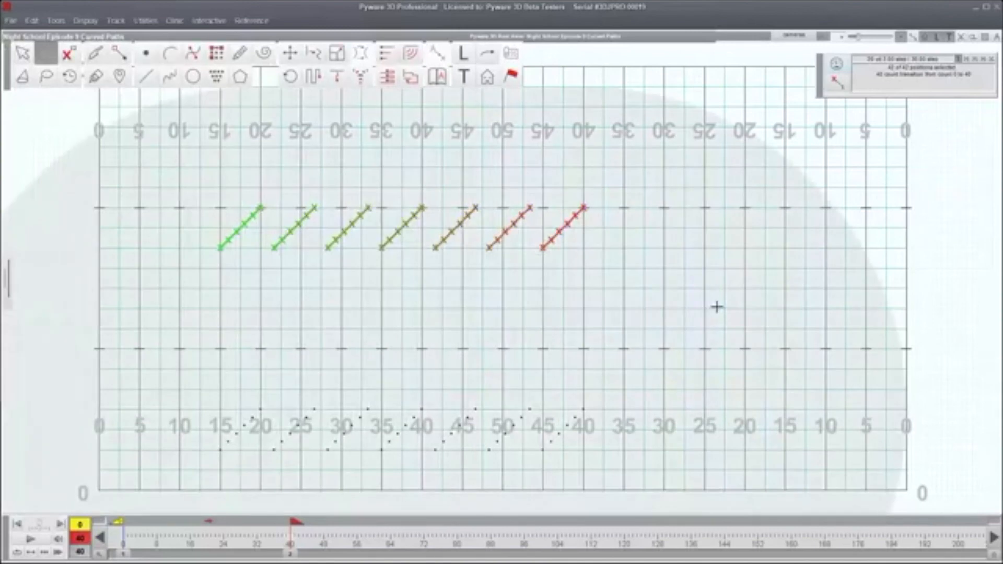
key("Delete")
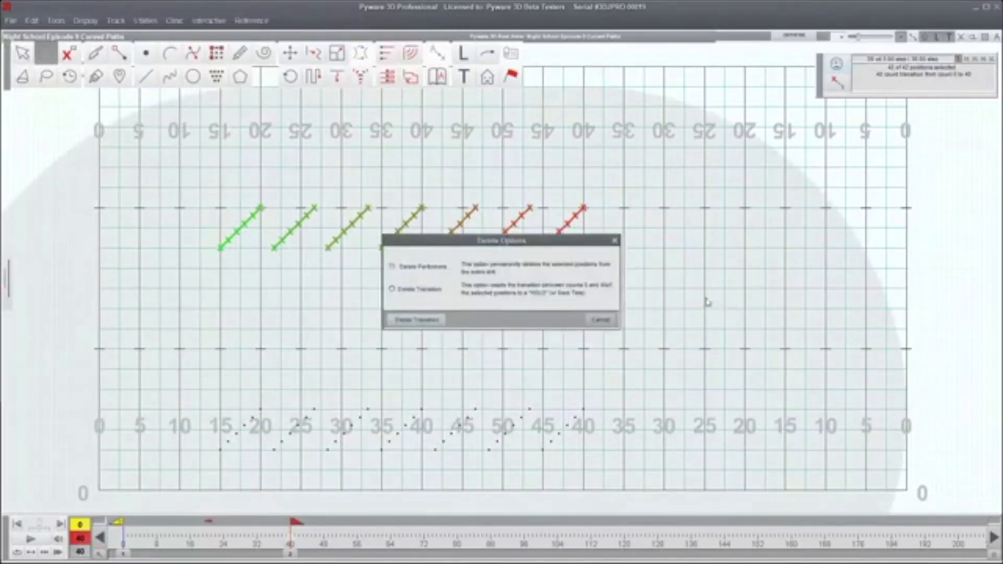
left_click(428, 320)
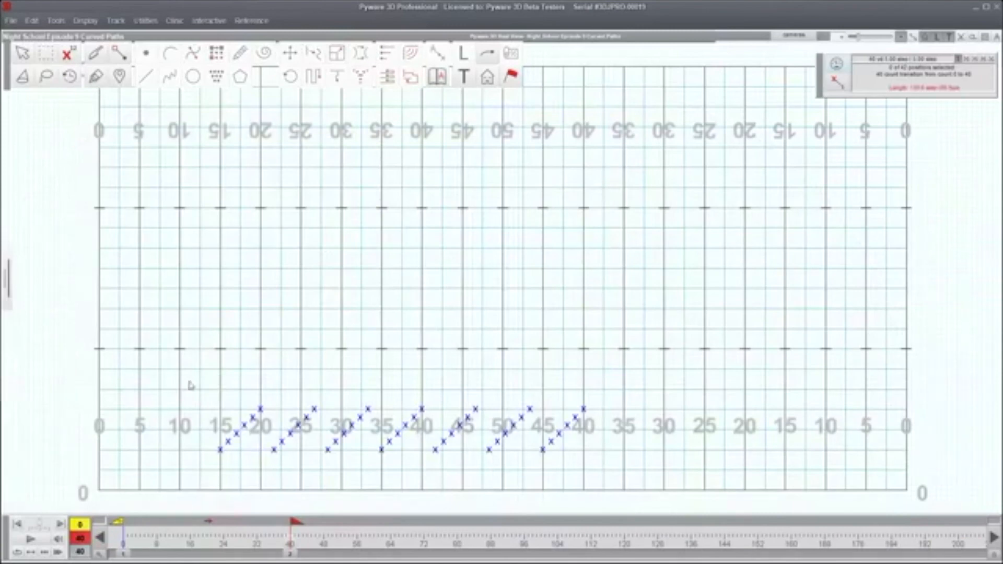
- Track all 42 performers along a curved zigzag path that bends at the 20 and 15 yard lines and ends on the 20, and accept
left_click(46, 53)
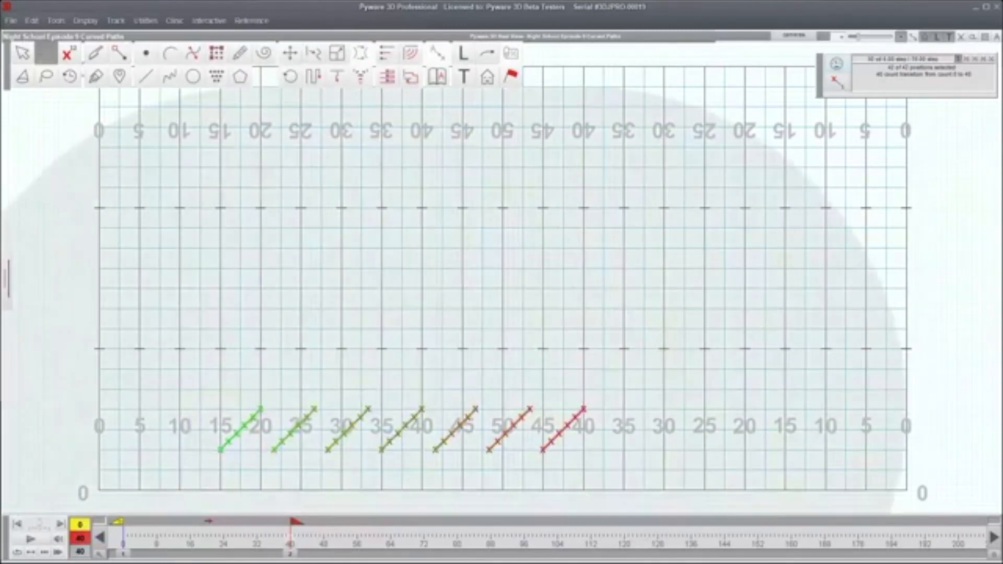
left_click(336, 77)
left_click_drag(246, 445, 259, 409)
left_click(219, 369)
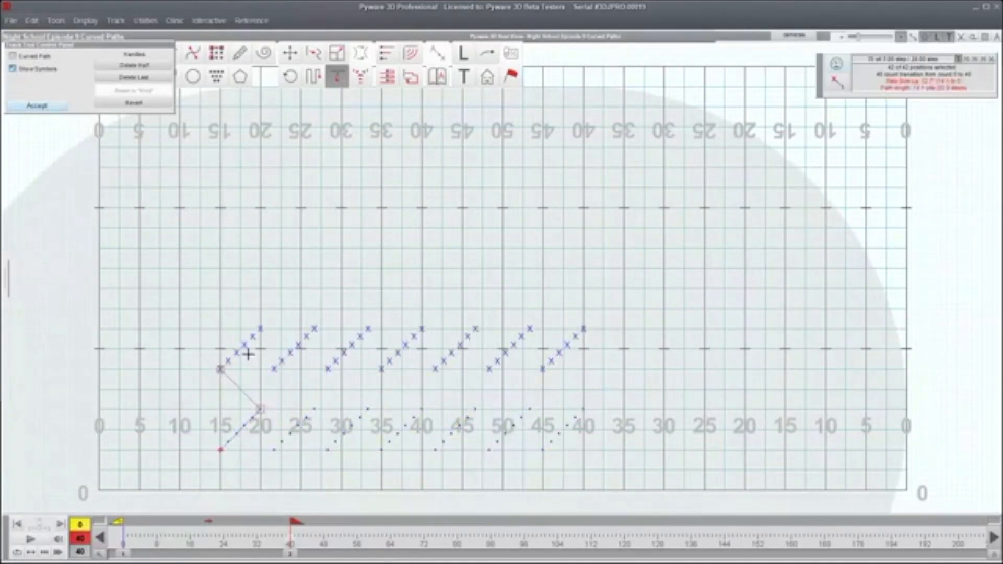
left_click(260, 347)
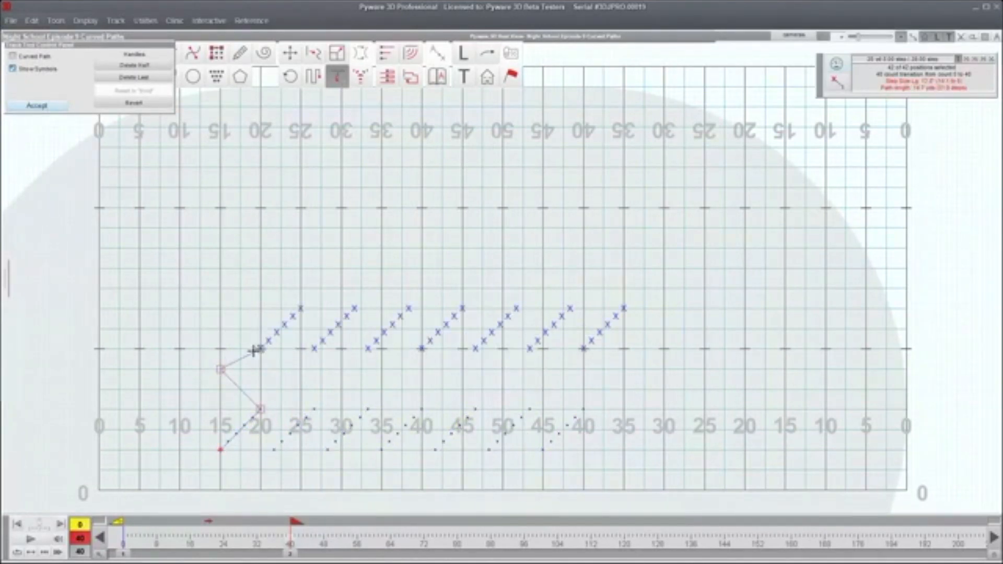
left_click_drag(260, 347, 260, 328)
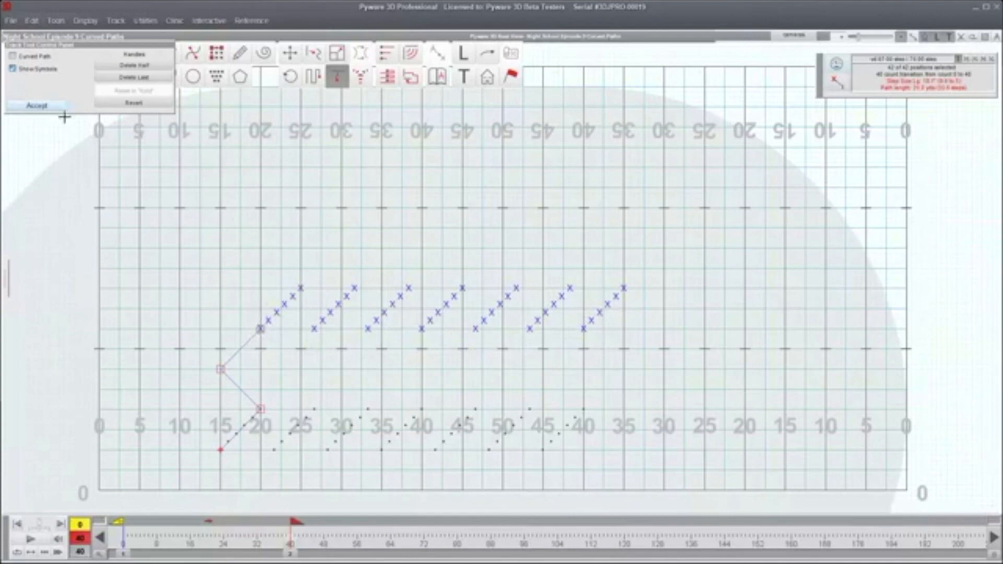
left_click(28, 55)
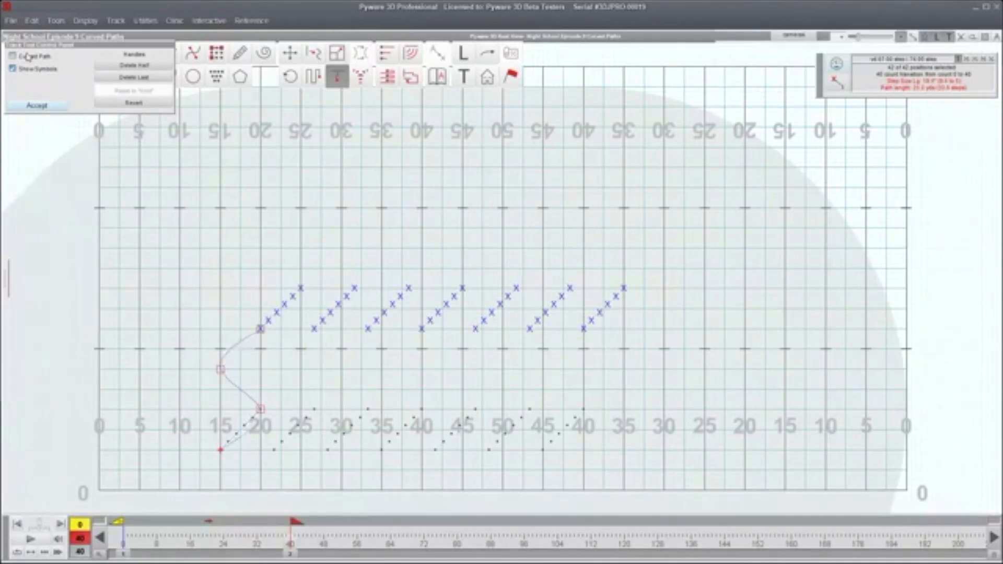
left_click(46, 108)
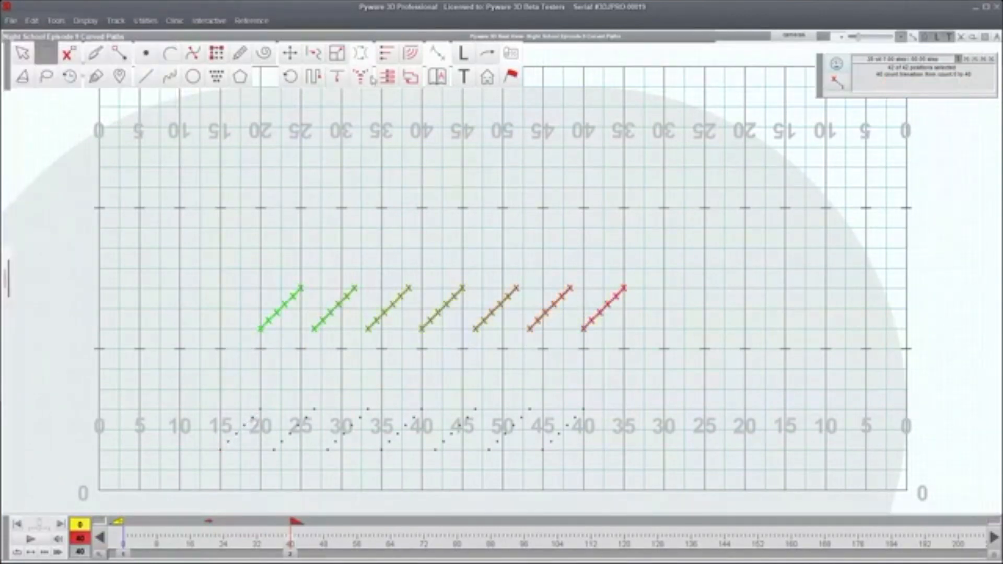
- Stagger the curved transition with Leader per Segment, each line's upfield-end performer as leader and a step off of 2; play and accept it
left_click(360, 77)
left_click(301, 288)
left_click(354, 287)
left_click(408, 288)
left_click(152, 57)
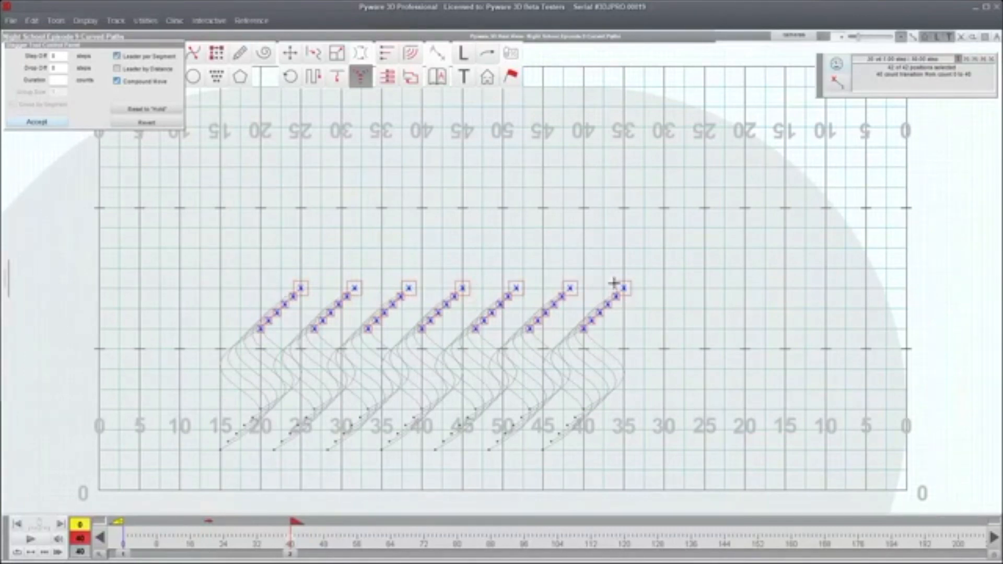
left_click(55, 56)
type("2")
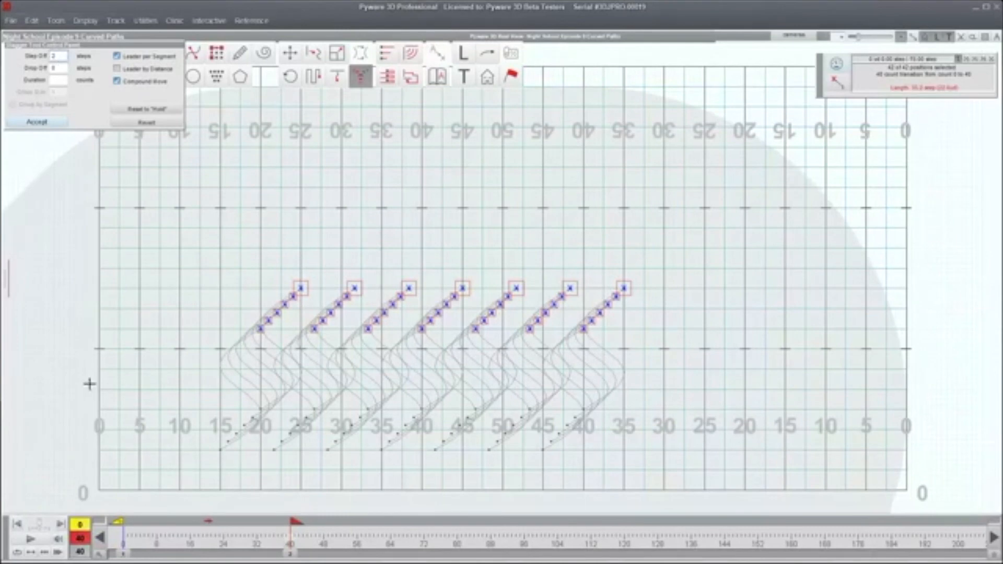
left_click(44, 540)
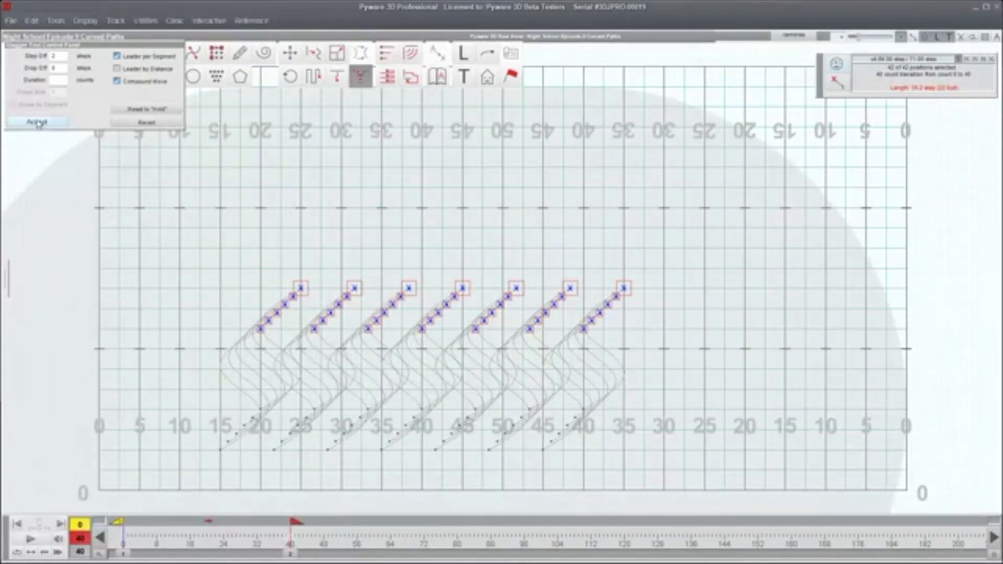
left_click(37, 122)
- Reselect all 42 performers in the seven diagonal lines
left_click_drag(214, 260, 686, 415)
left_click(379, 390)
left_click_drag(212, 244, 664, 356)
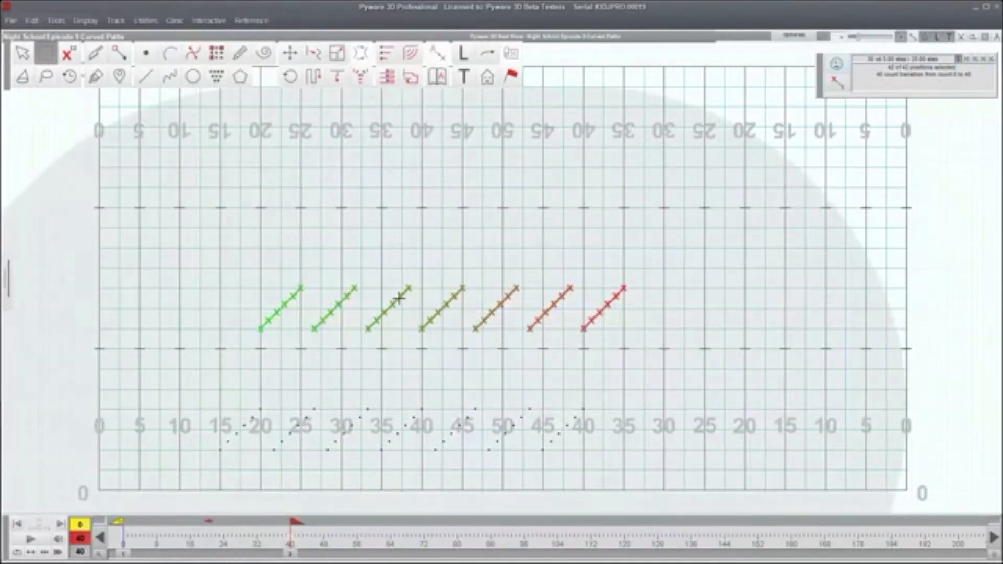
left_click(259, 289)
left_click_drag(237, 268, 655, 366)
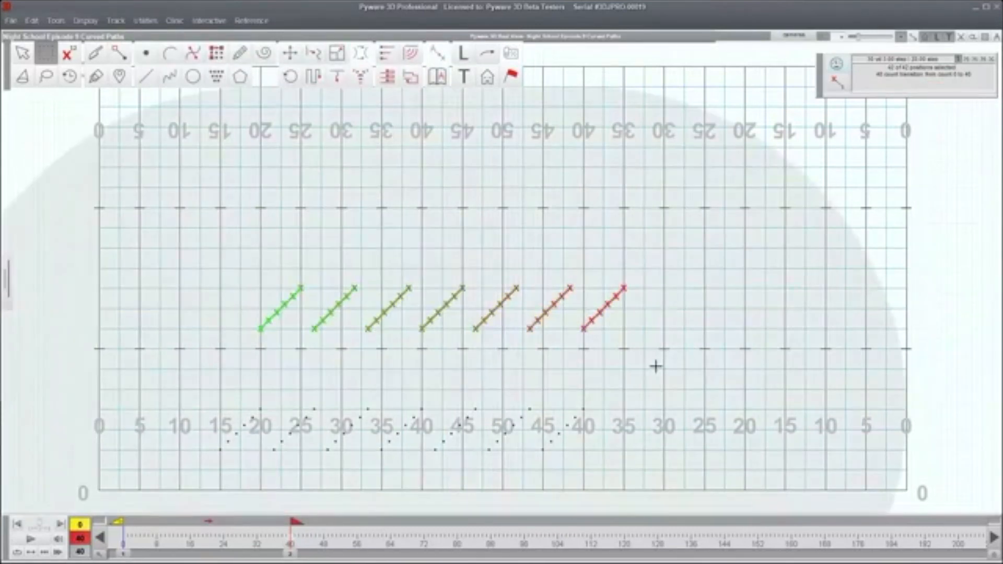